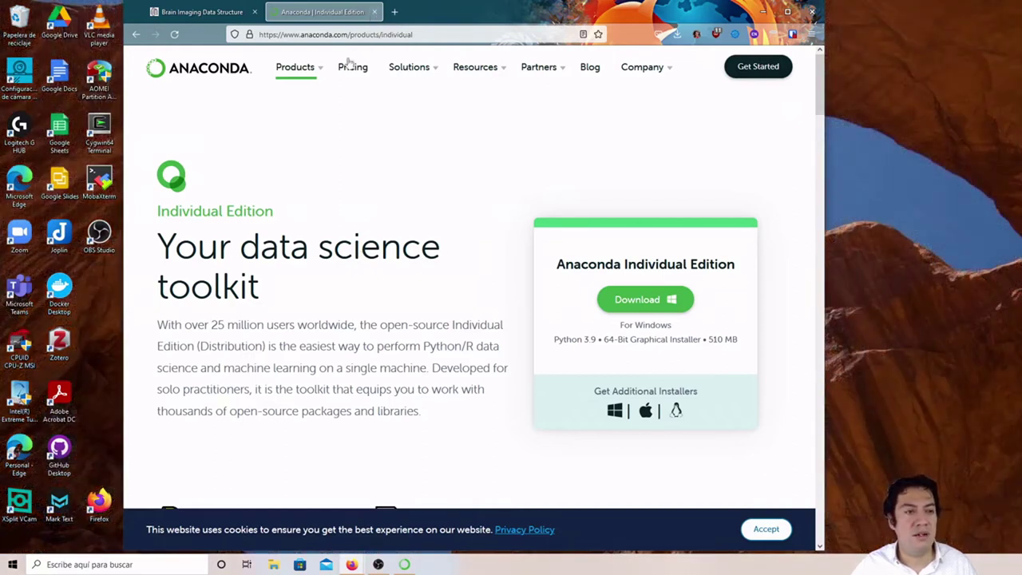
Step: Close the Anaconda website tab, switch to Anaconda Navigator and browse the applications offered on its home page
{"action": "left_click", "coordinate": [373, 12]}
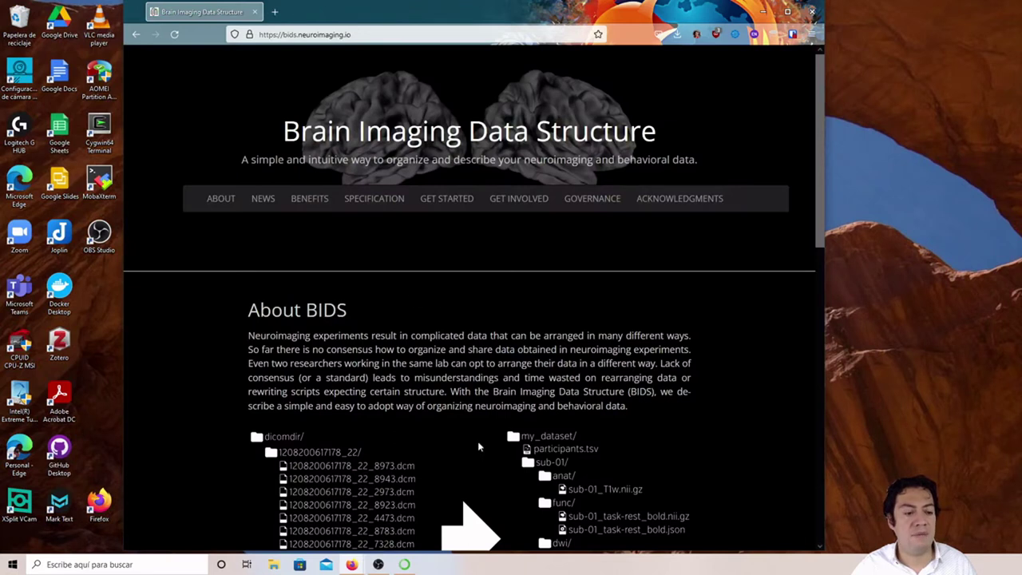
{"action": "left_click", "coordinate": [13, 564]}
{"action": "type", "text": "an"}
{"action": "key", "text": "Down"}
{"action": "key", "text": "Return"}
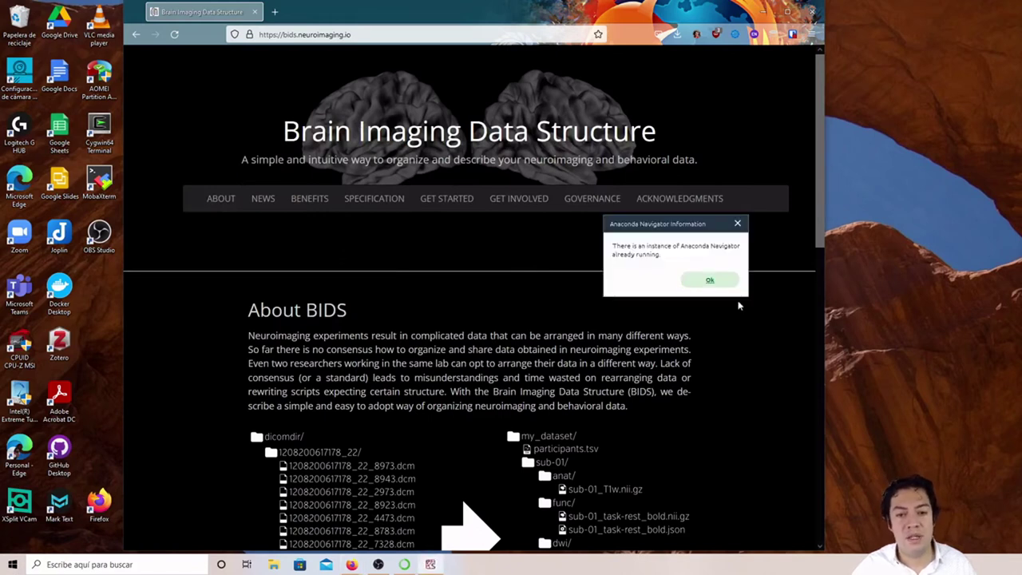
{"action": "left_click", "coordinate": [709, 279]}
{"action": "left_click", "coordinate": [405, 564]}
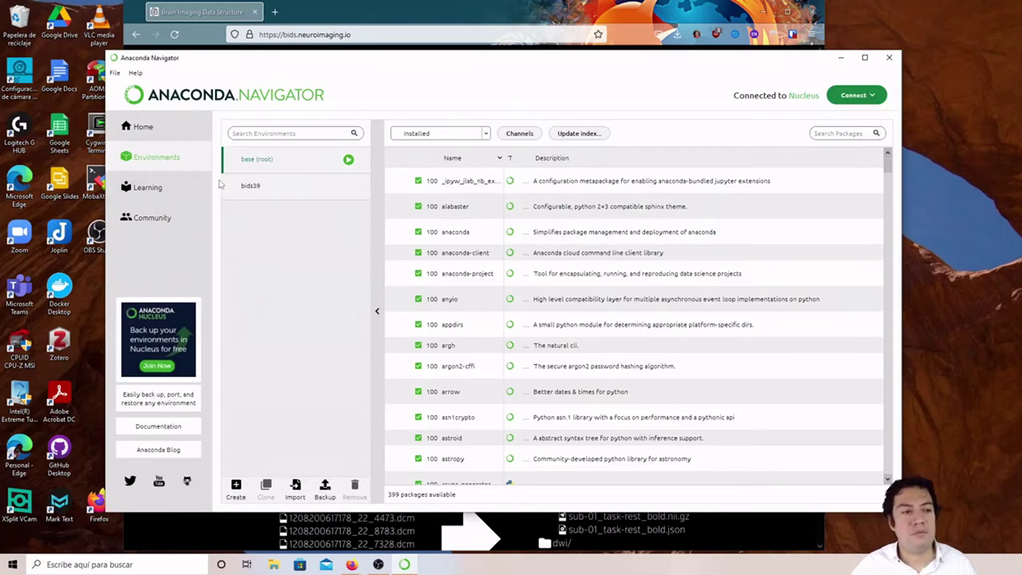
{"action": "left_click", "coordinate": [142, 127]}
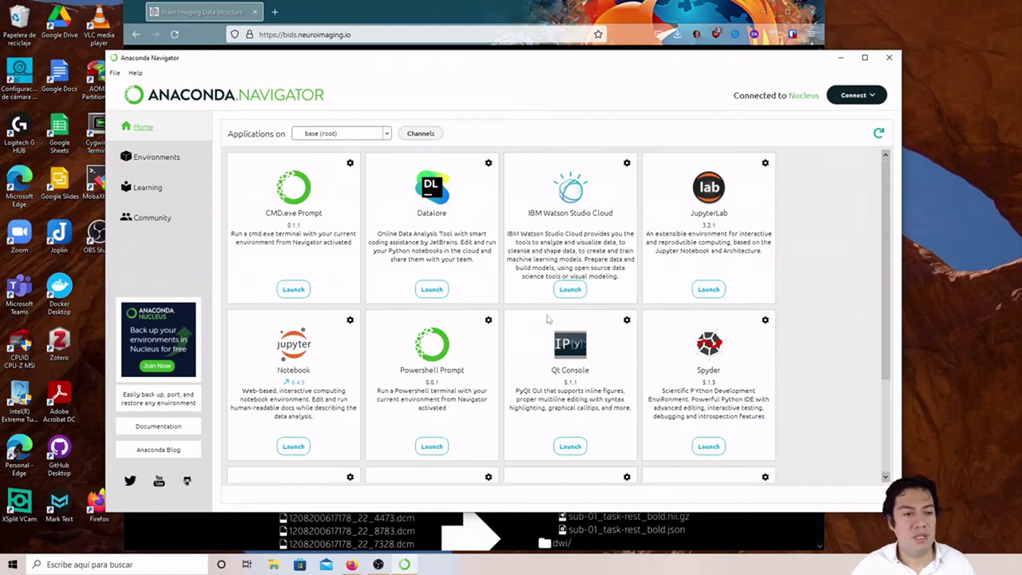
{"action": "scroll", "coordinate": [583, 427], "scroll_direction": "down", "scroll_amount": 2}
{"action": "scroll", "coordinate": [587, 426], "scroll_direction": "up", "scroll_amount": 2}
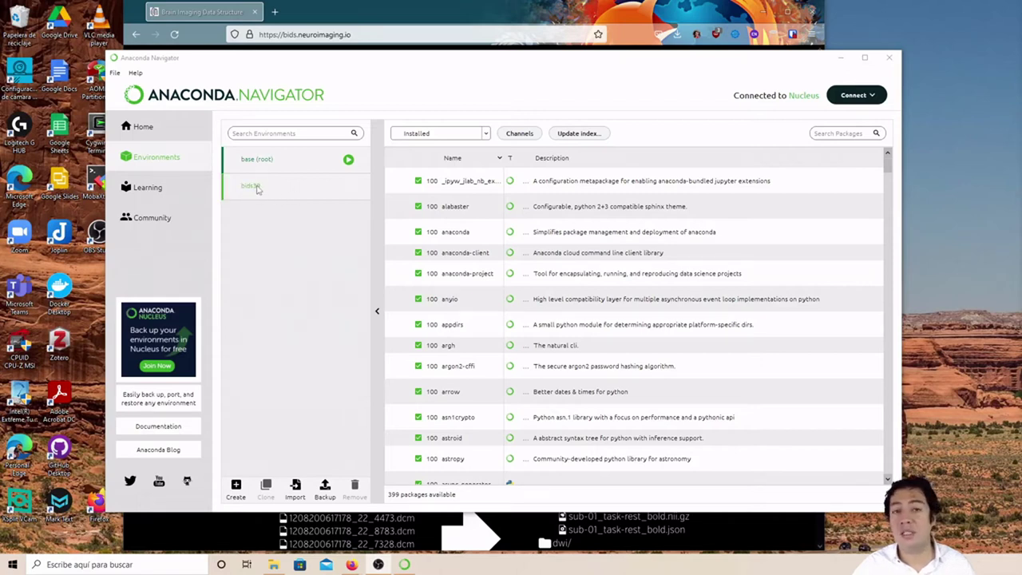
Step: Create a new environment named bidsconv39 with Python 3.9.7
{"action": "left_click", "coordinate": [242, 489]}
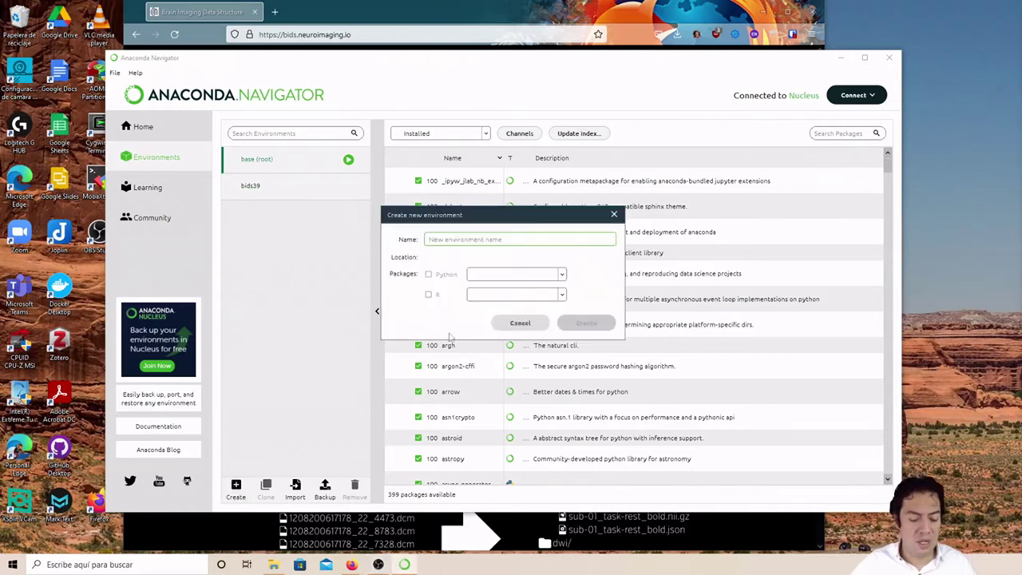
{"action": "type", "text": "bidscon"}
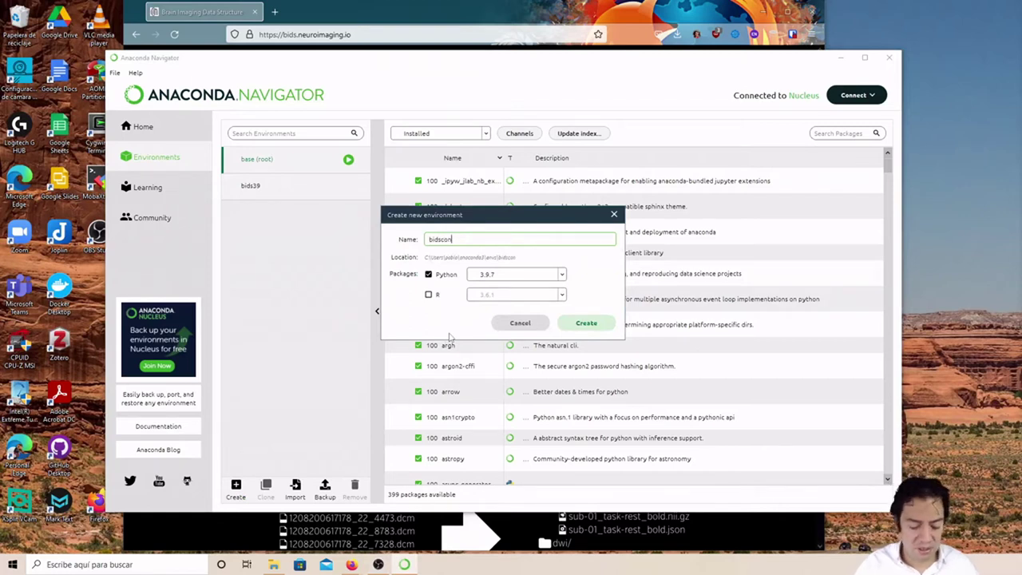
{"action": "type", "text": "39"}
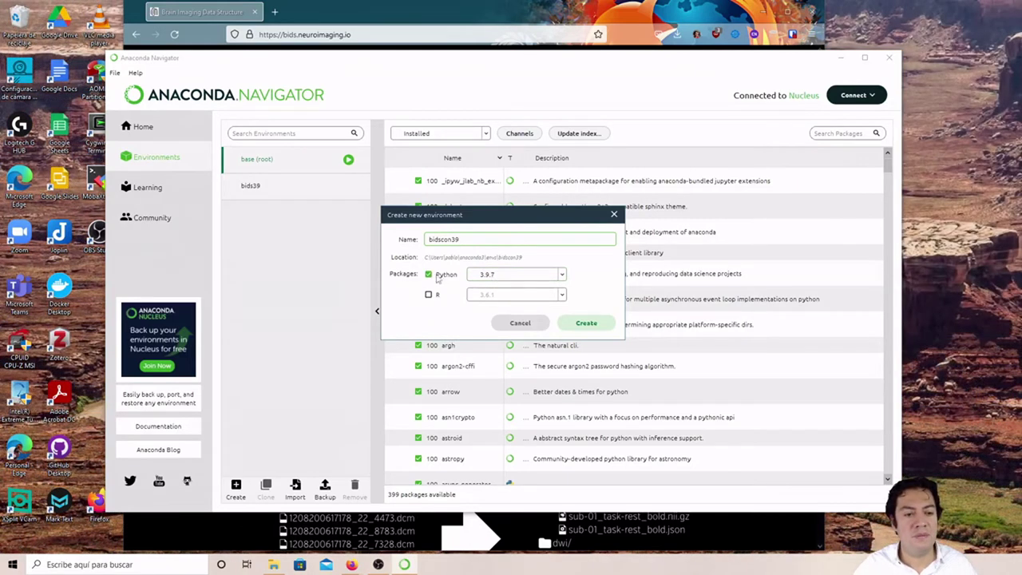
{"action": "left_click", "coordinate": [453, 239]}
{"action": "type", "text": "v"}
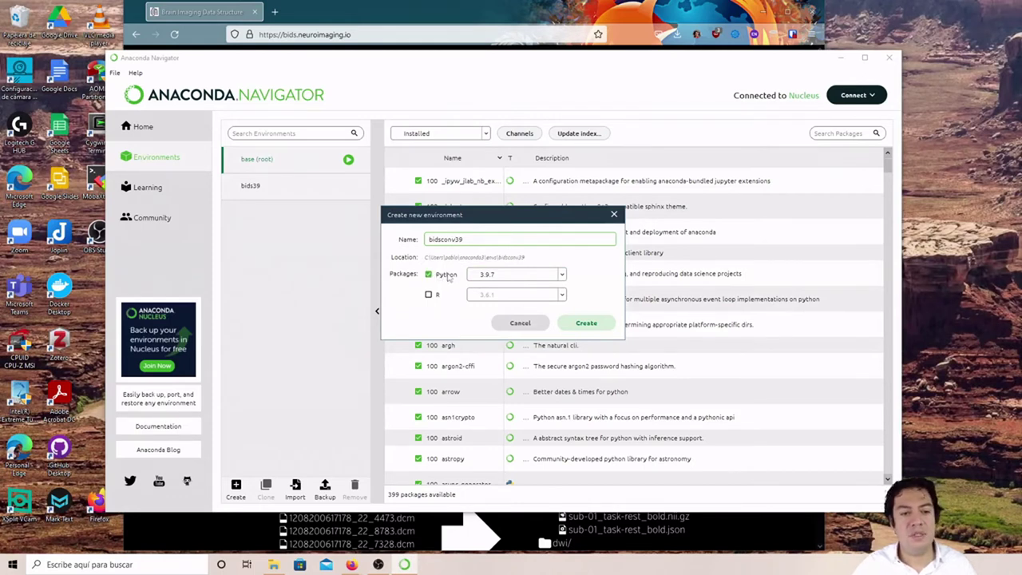
{"action": "left_click", "coordinate": [498, 275]}
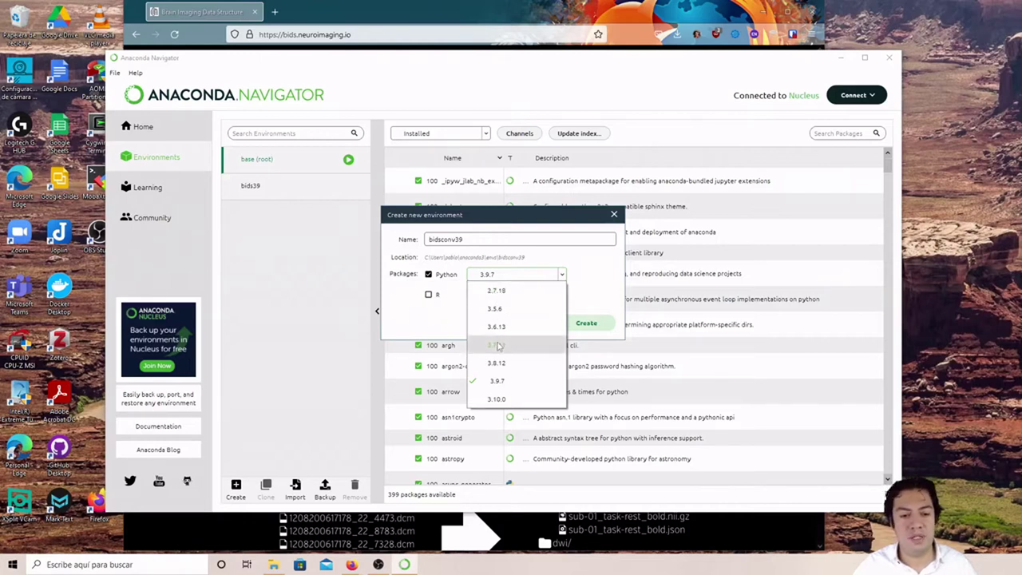
{"action": "left_click", "coordinate": [500, 389]}
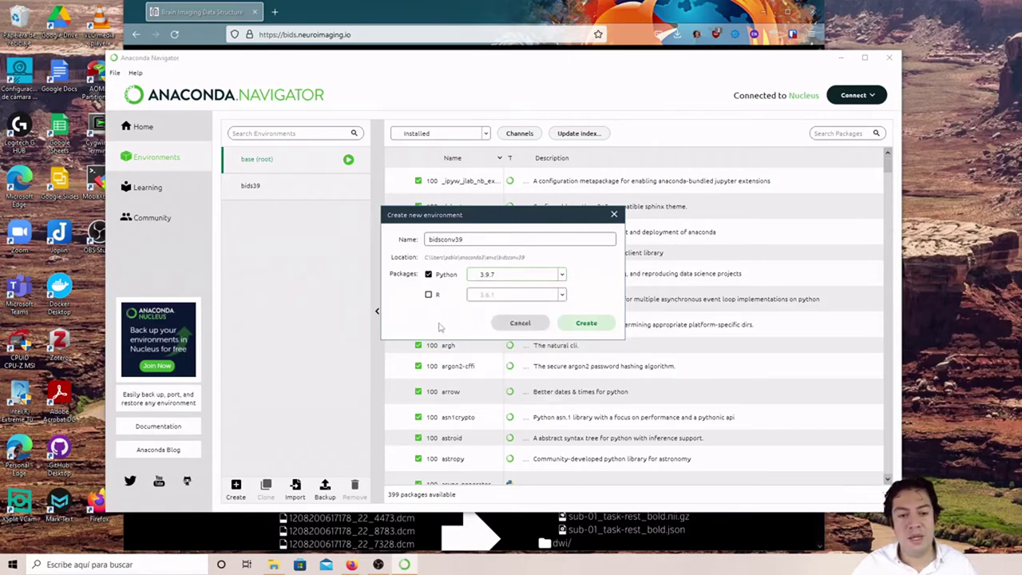
{"action": "left_click", "coordinate": [585, 323]}
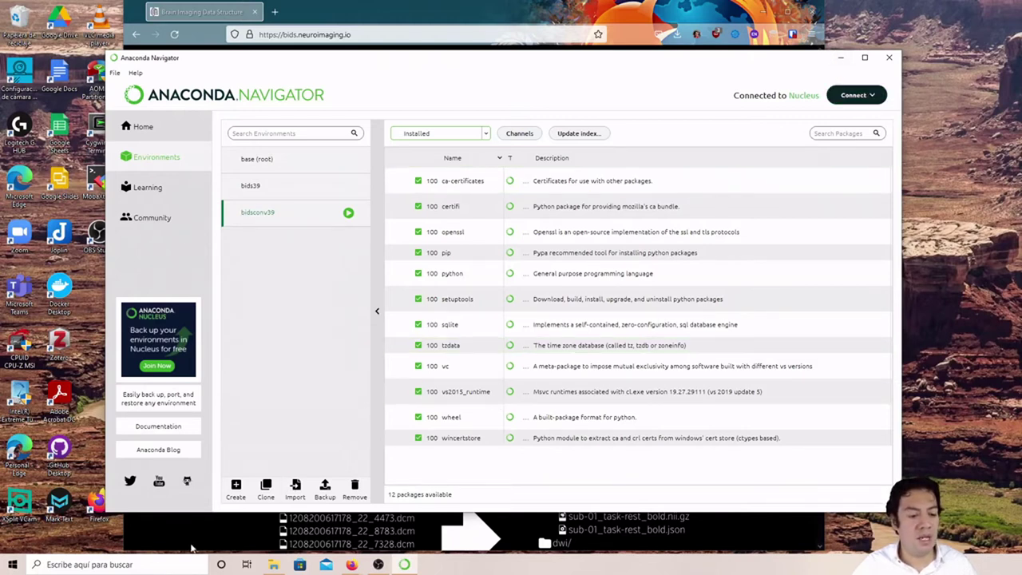
Step: Launch the Anaconda Powershell Prompt and move its window clear of the environment list
{"action": "left_click", "coordinate": [7, 568]}
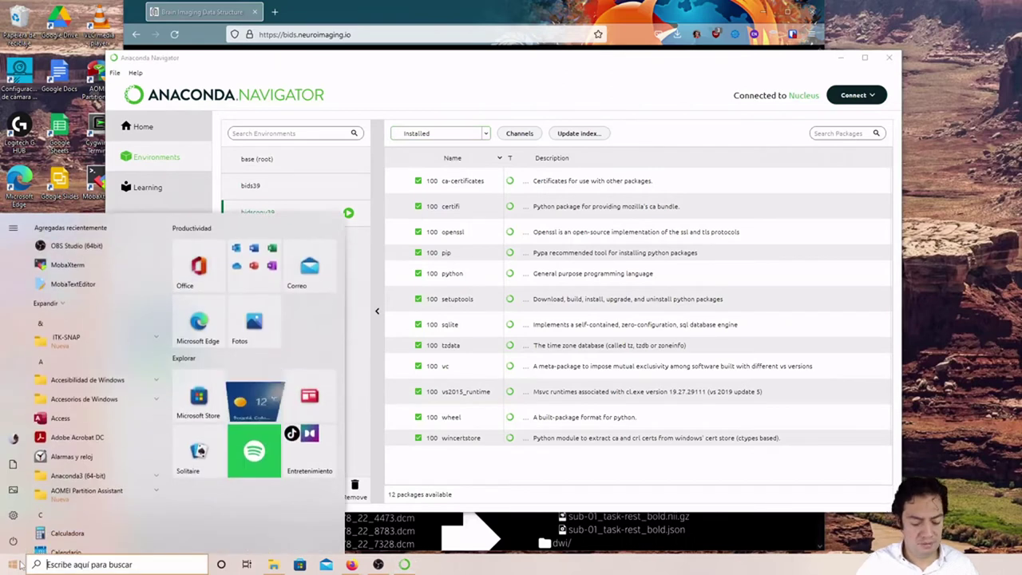
{"action": "type", "text": "an"}
{"action": "key", "text": "BackSpace"}
{"action": "key", "text": "BackSpace"}
{"action": "type", "text": "an"}
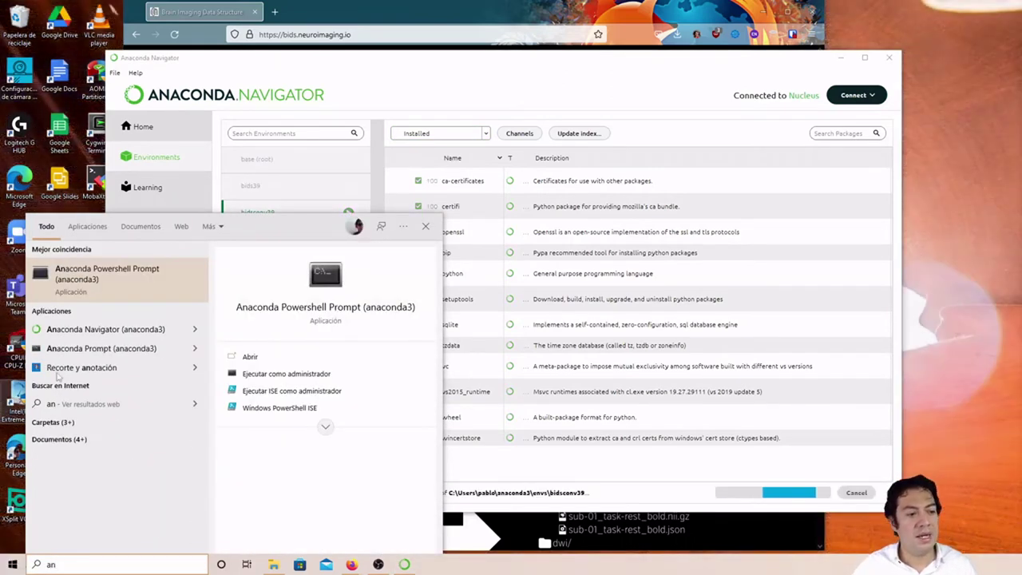
{"action": "left_click", "coordinate": [112, 276]}
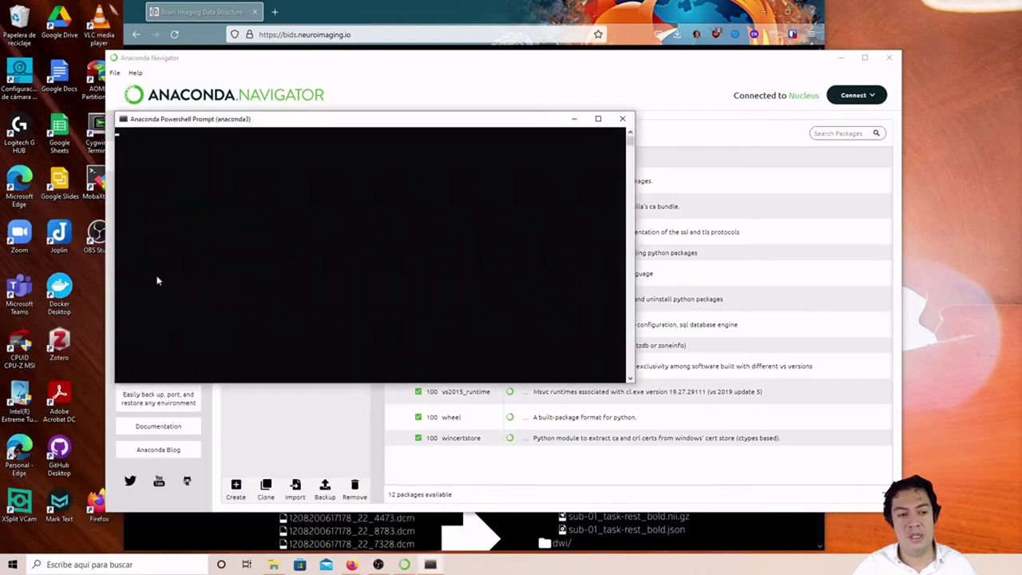
{"action": "left_click_drag", "start_coordinate": [348, 125], "coordinate": [492, 144]}
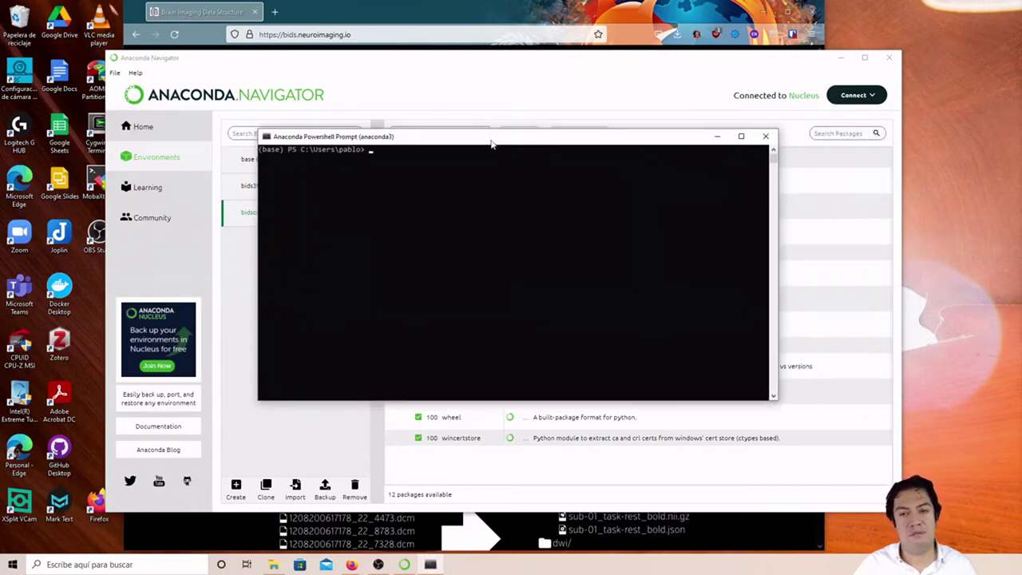
{"action": "left_click_drag", "start_coordinate": [492, 145], "coordinate": [529, 150]}
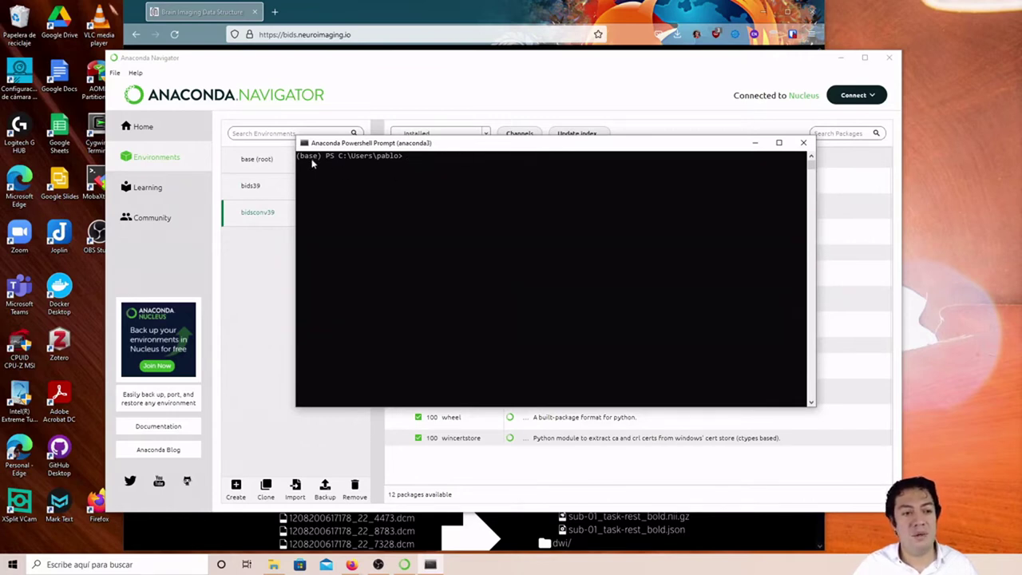
Step: Activate the new environment with the command conda activate bidsconv39
{"action": "type", "text": "conda"}
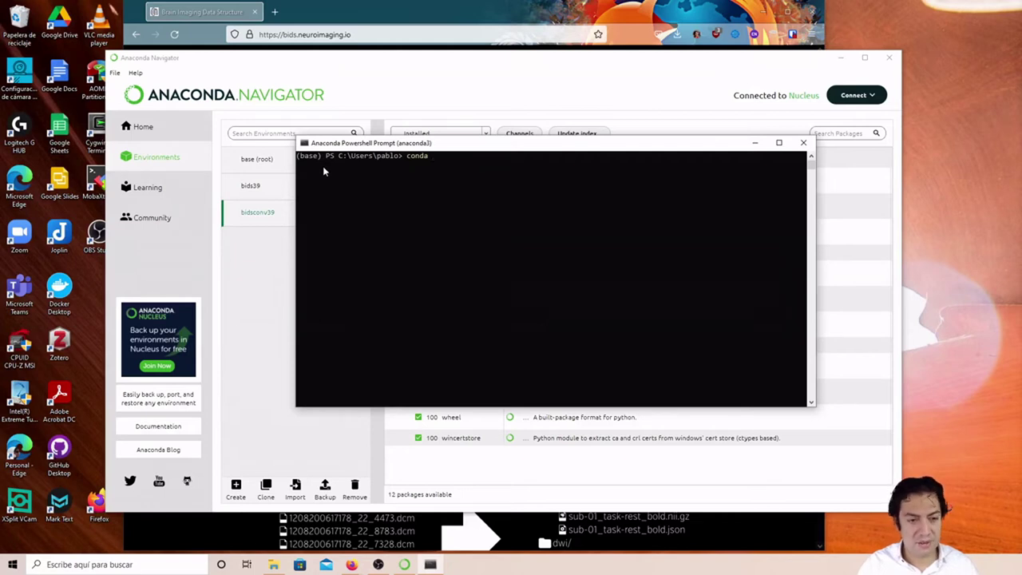
{"action": "type", "text": " activayte"}
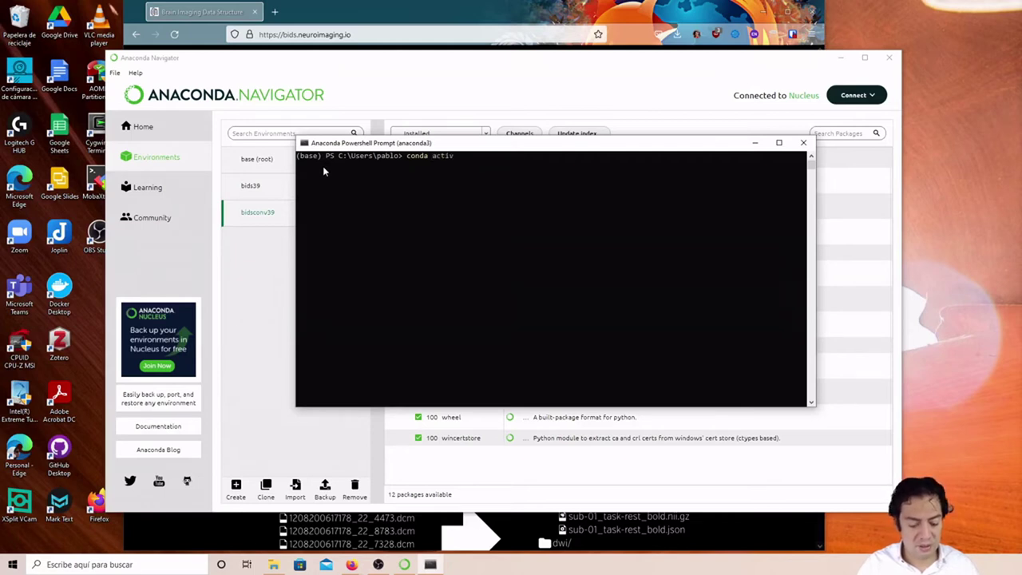
{"action": "key", "text": "BackSpace"}
{"action": "key", "text": "BackSpace"}
{"action": "type", "text": "te"}
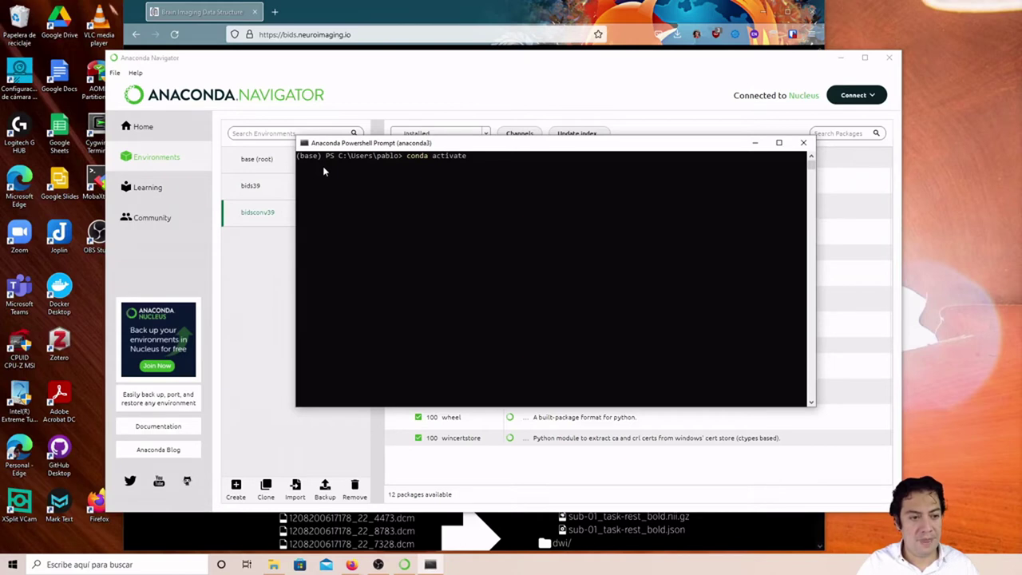
{"action": "type", "text": " d"}
{"action": "key", "text": "BackSpace"}
{"action": "type", "text": "bidsconv39"}
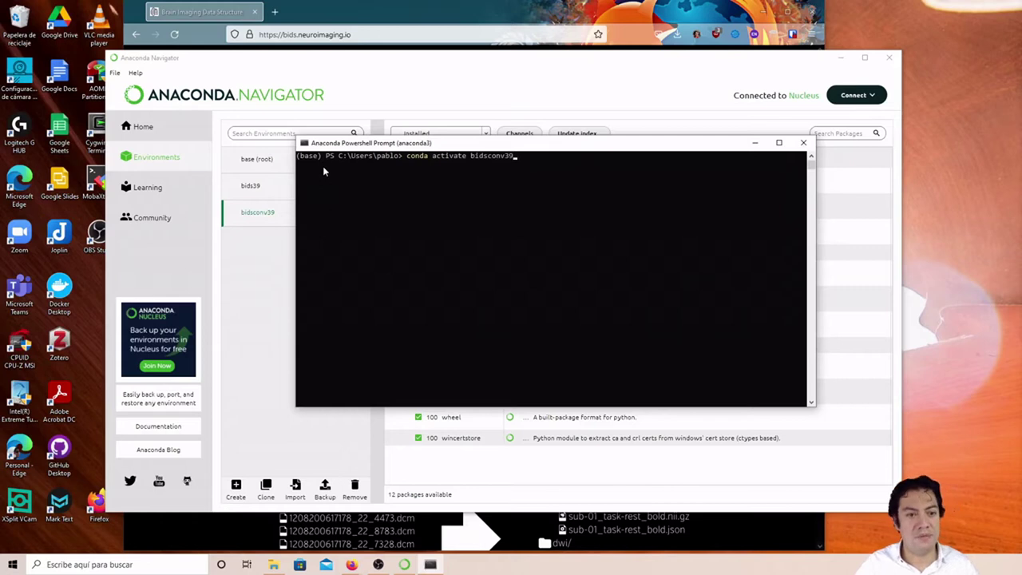
{"action": "key", "text": "Return"}
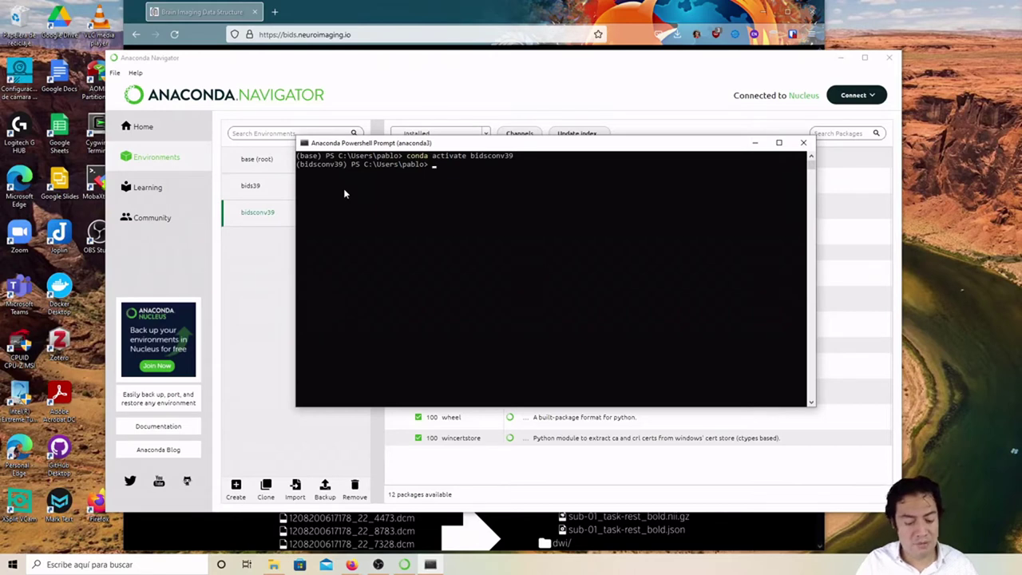
Step: Install the dicomsorter package in the active environment with pip install dicomsorter
{"action": "type", "text": "pip instal"}
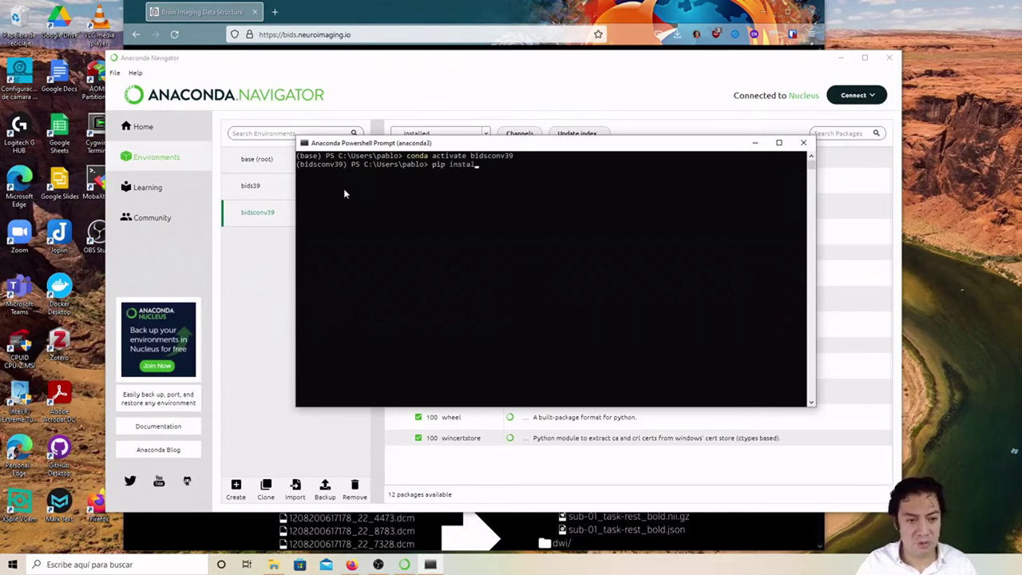
{"action": "type", "text": "l dicomsorter"}
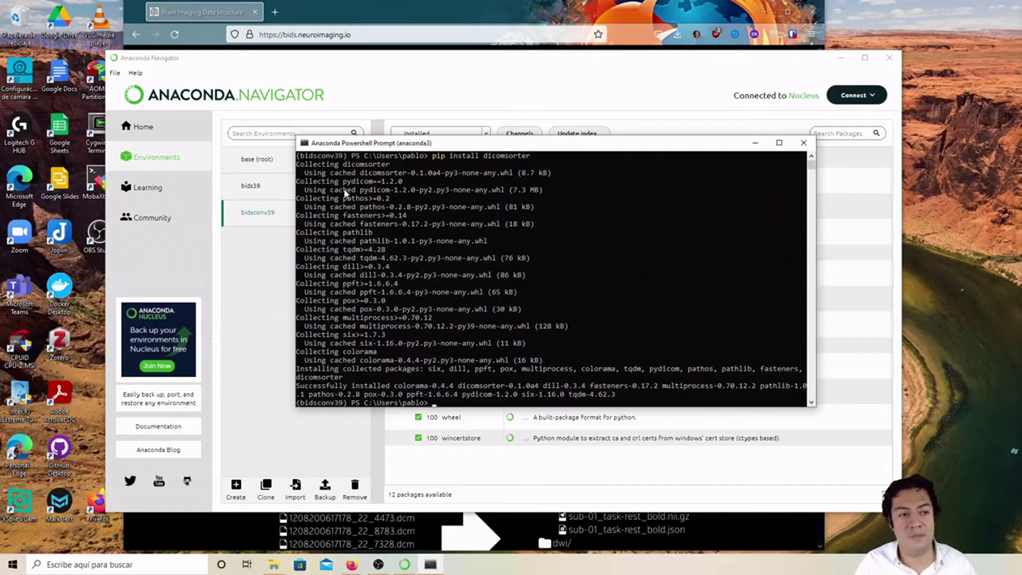
Step: Examine the example of DICOM folders converted to the BIDS structure on the BIDS website in the browser
{"action": "left_click", "coordinate": [154, 529]}
{"action": "scroll", "coordinate": [311, 455], "scroll_direction": "down", "scroll_amount": 1}
{"action": "scroll", "coordinate": [311, 455], "scroll_direction": "down", "scroll_amount": 3}
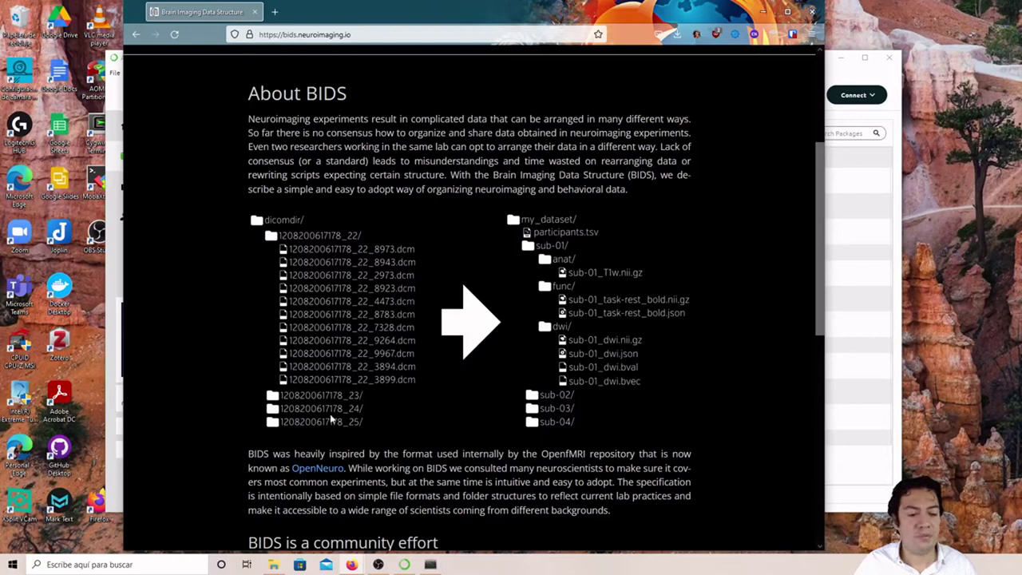
Step: Switch back to the Anaconda Powershell Prompt, clear the console and minimize the browser window
{"action": "left_click", "coordinate": [430, 564]}
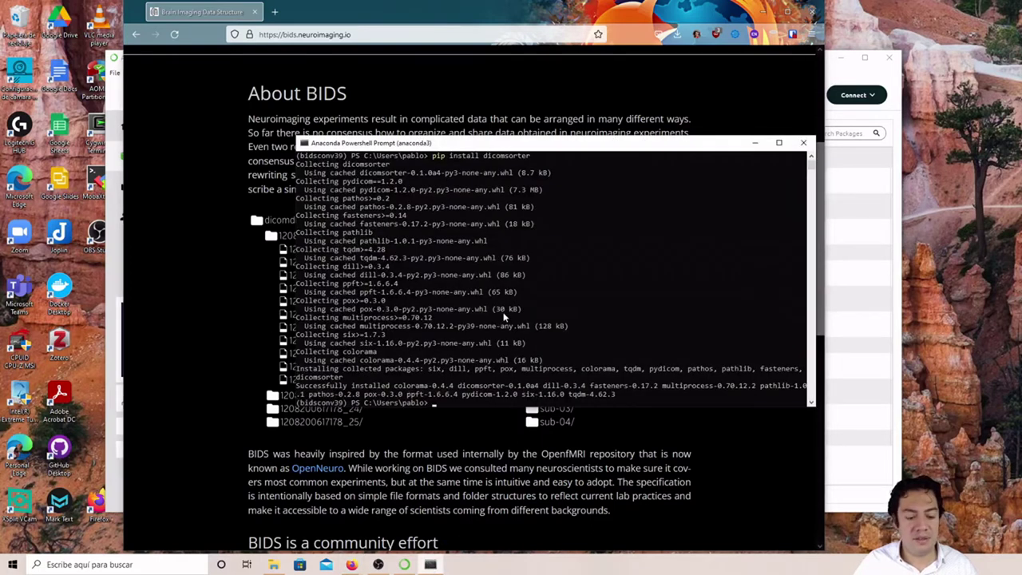
{"action": "type", "text": "clear"}
{"action": "key", "text": "Return"}
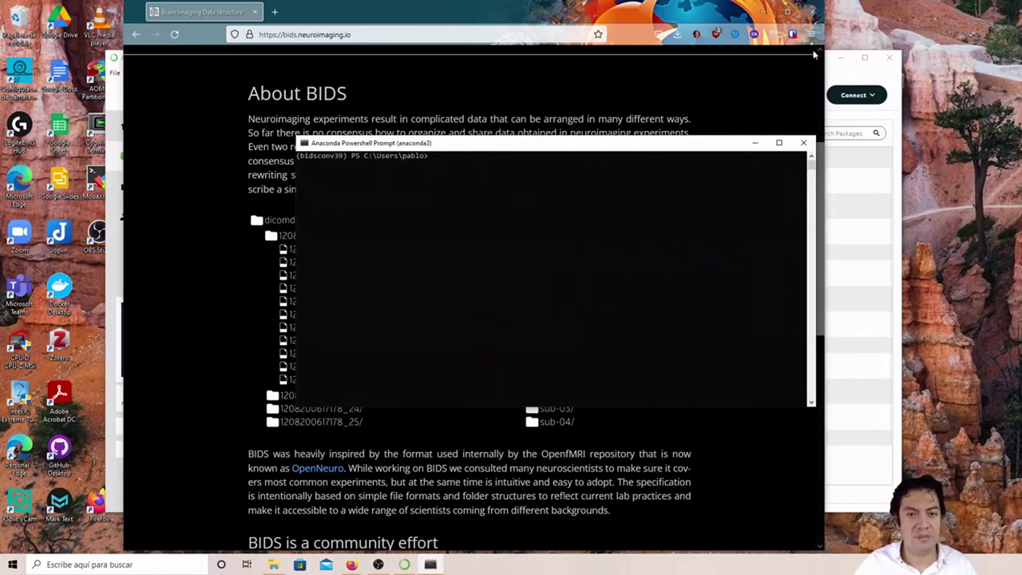
{"action": "left_click", "coordinate": [765, 12]}
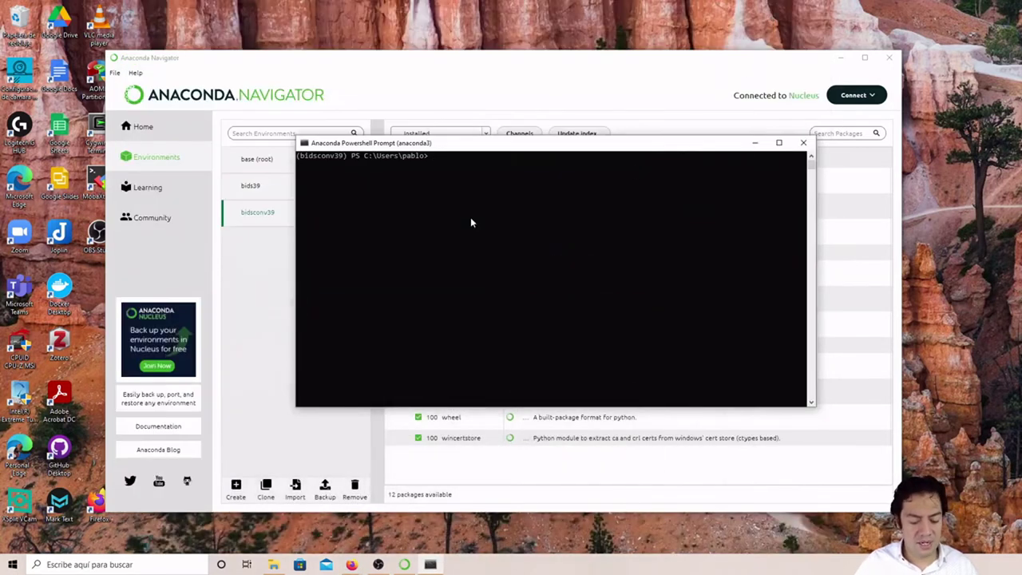
Step: Install the bidscoin package in the active environment with pip install bidscoin
{"action": "type", "text": "pip"}
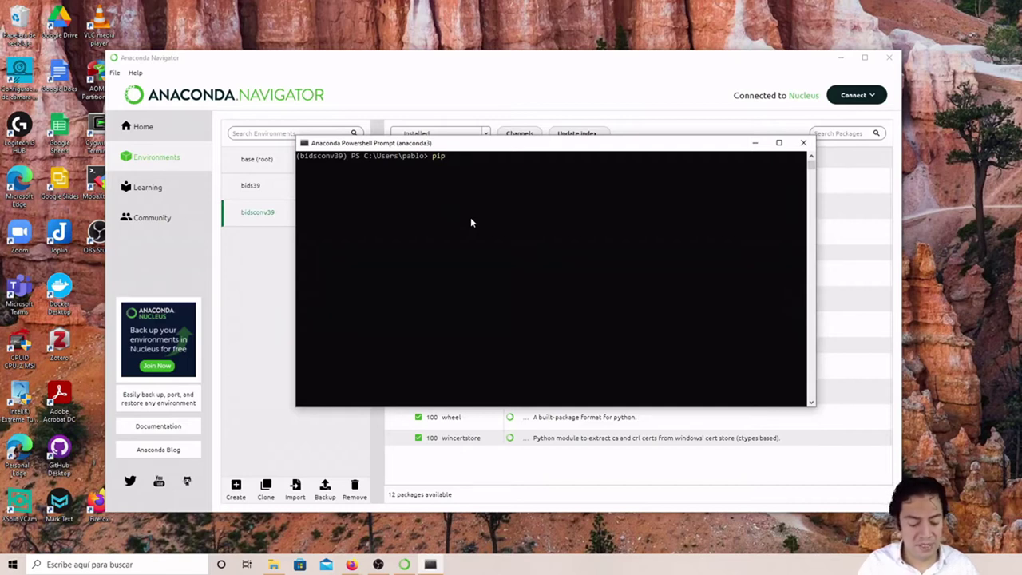
{"action": "type", "text": "install"}
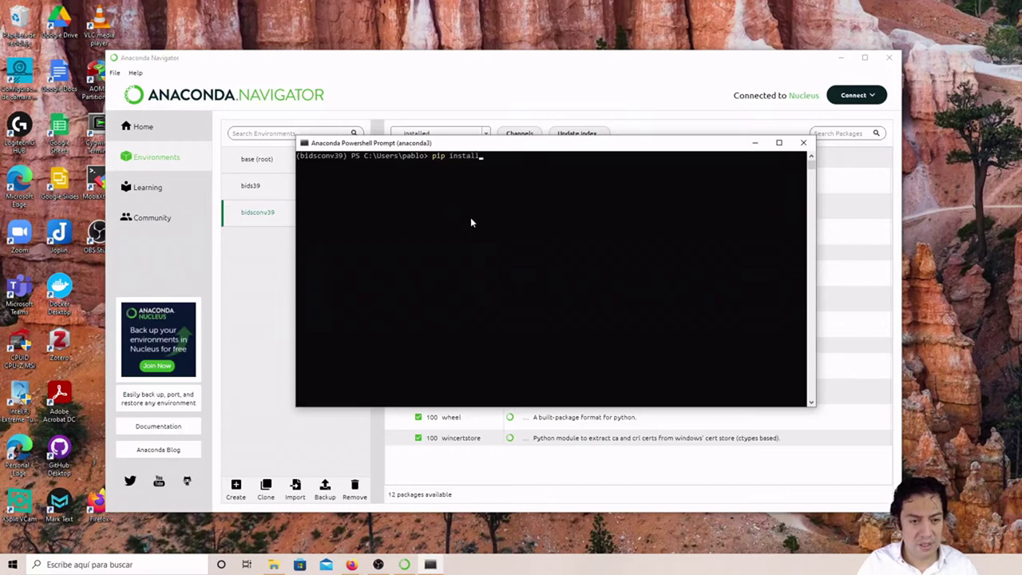
{"action": "type", "text": " bidscoin"}
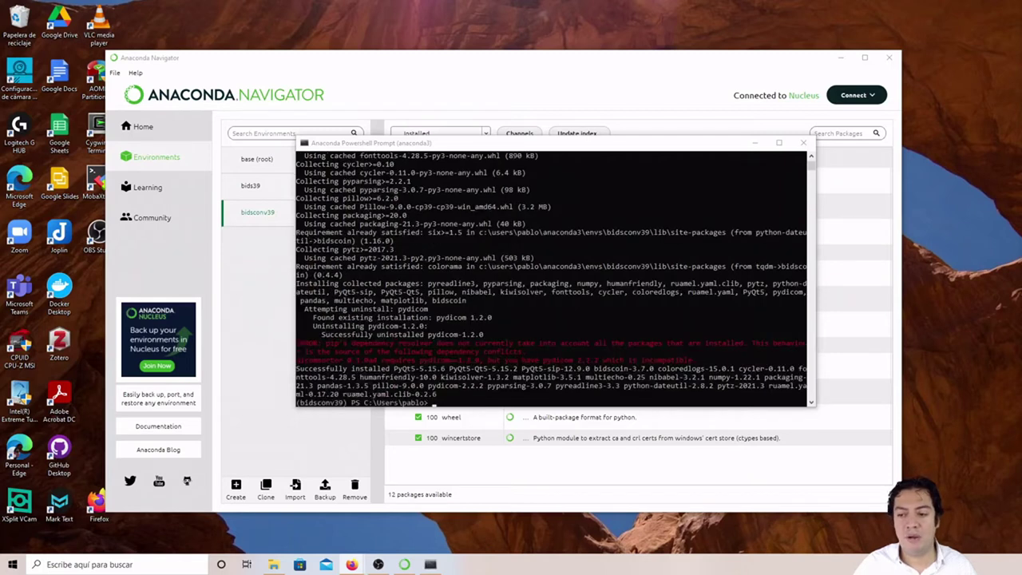
Step: Rerun the bidscoin installation command to check its dependencies, and clear the console
{"action": "left_click", "coordinate": [600, 309]}
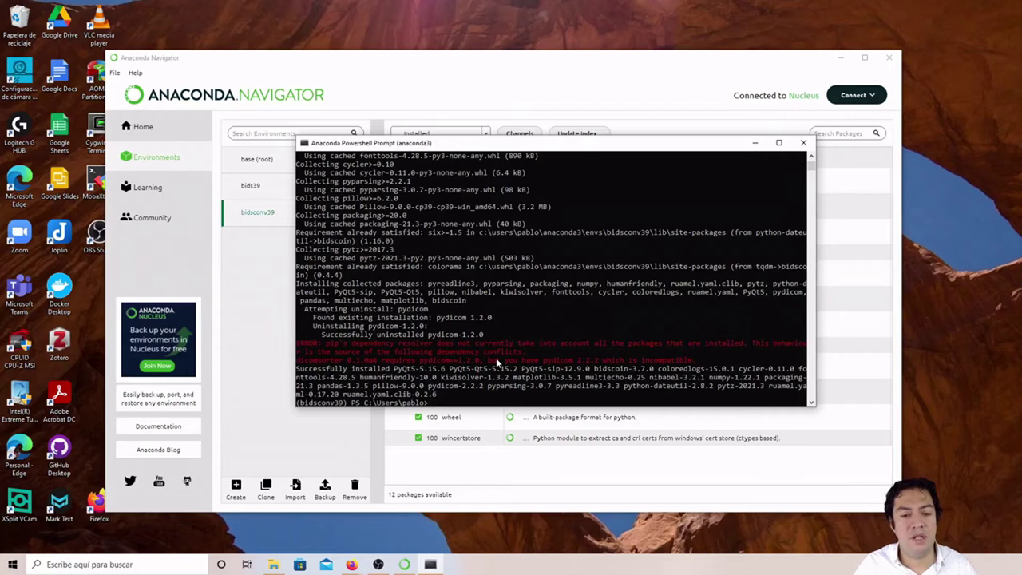
{"action": "key", "text": "Up"}
{"action": "key", "text": "Return"}
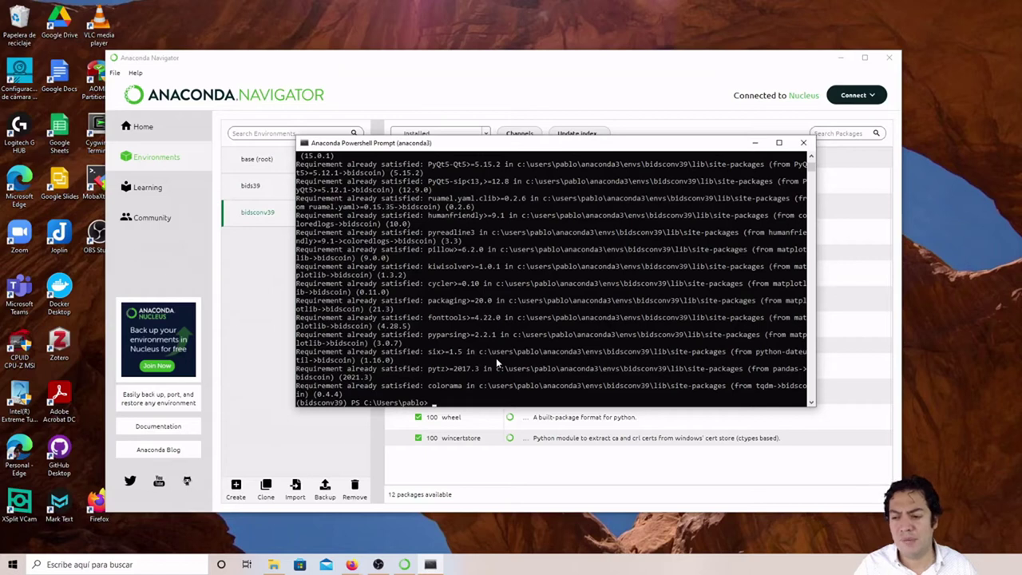
{"action": "type", "text": "clear"}
{"action": "key", "text": "Return"}
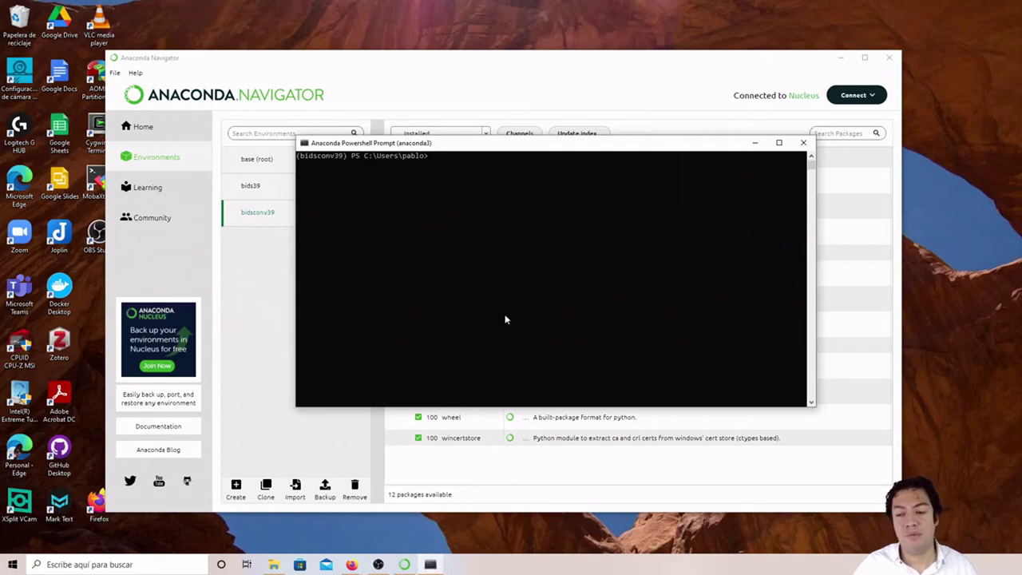
{"action": "key", "text": "alt+Tab"}
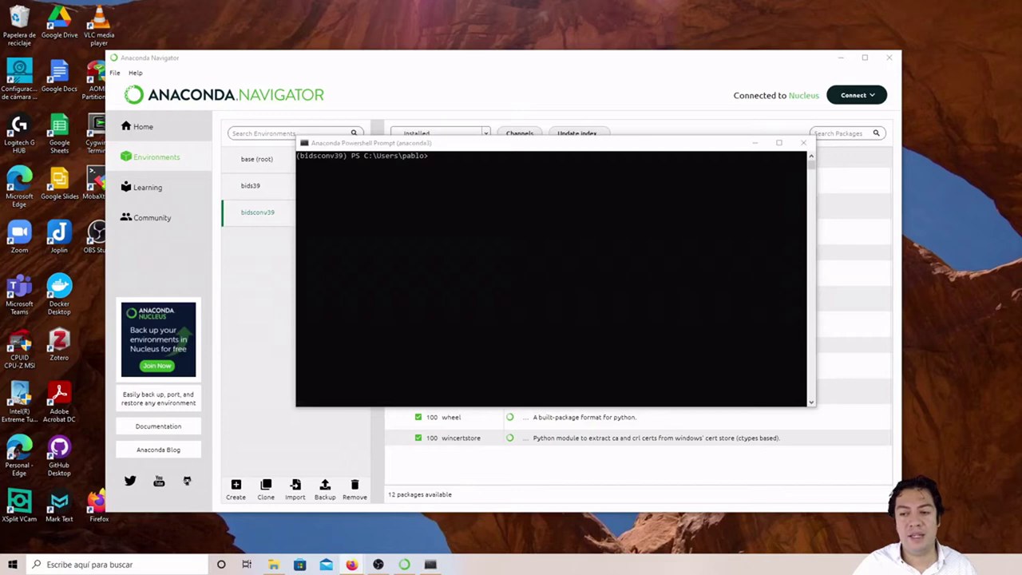
Step: Install dcm2niix from the conda-forge channel with conda install -c conda-forge dcm2niix and accept the package plan
{"action": "left_click", "coordinate": [641, 252]}
{"action": "type", "text": "conda install -c conda-forge dcm2niix"}
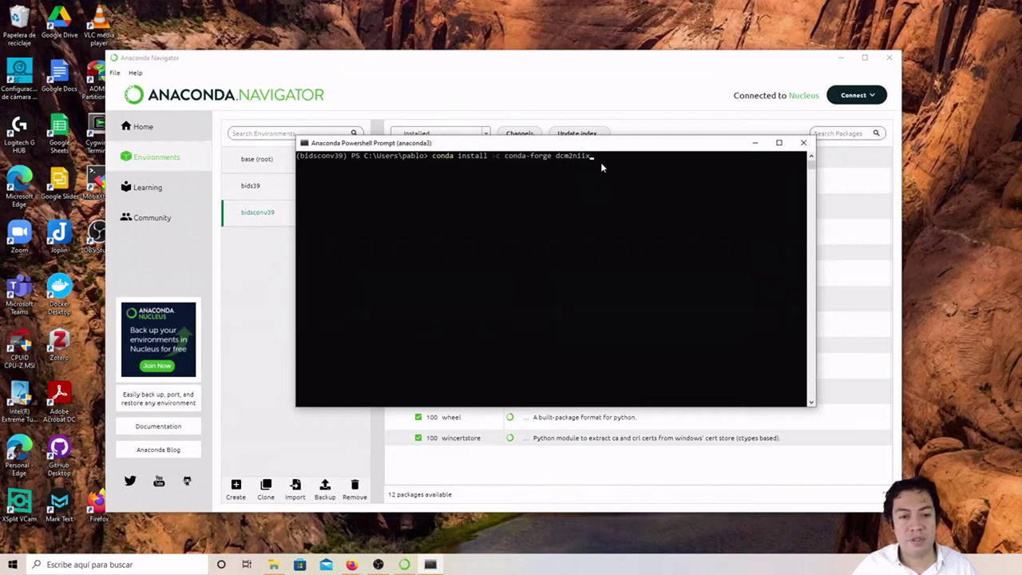
{"action": "key", "text": "Return"}
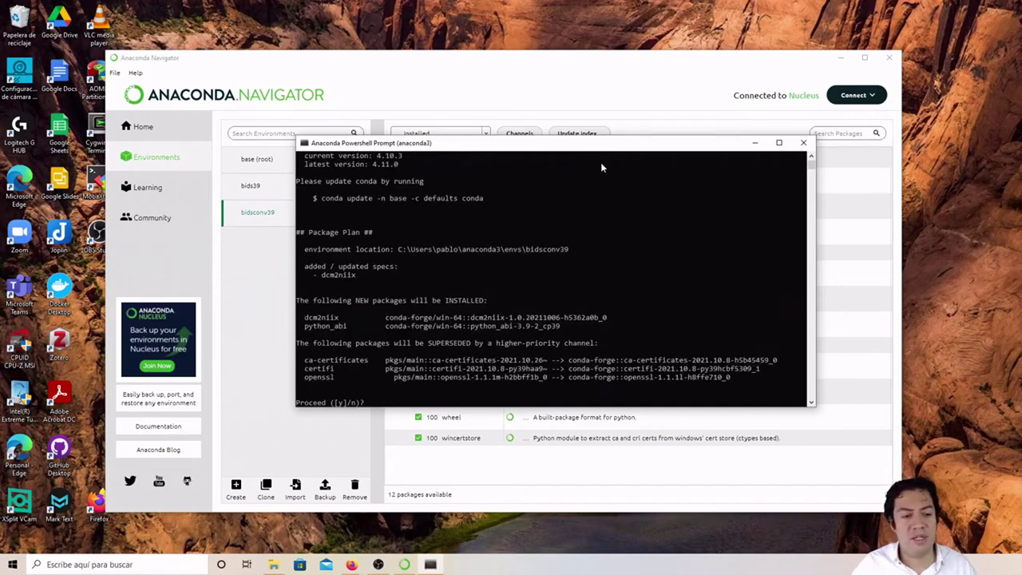
{"action": "type", "text": "Y"}
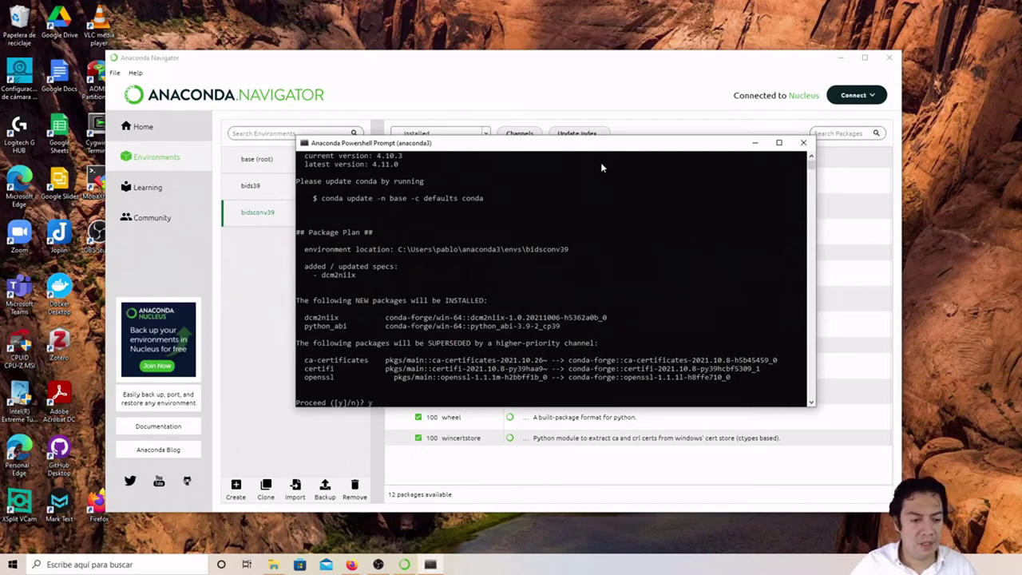
{"action": "key", "text": "Return"}
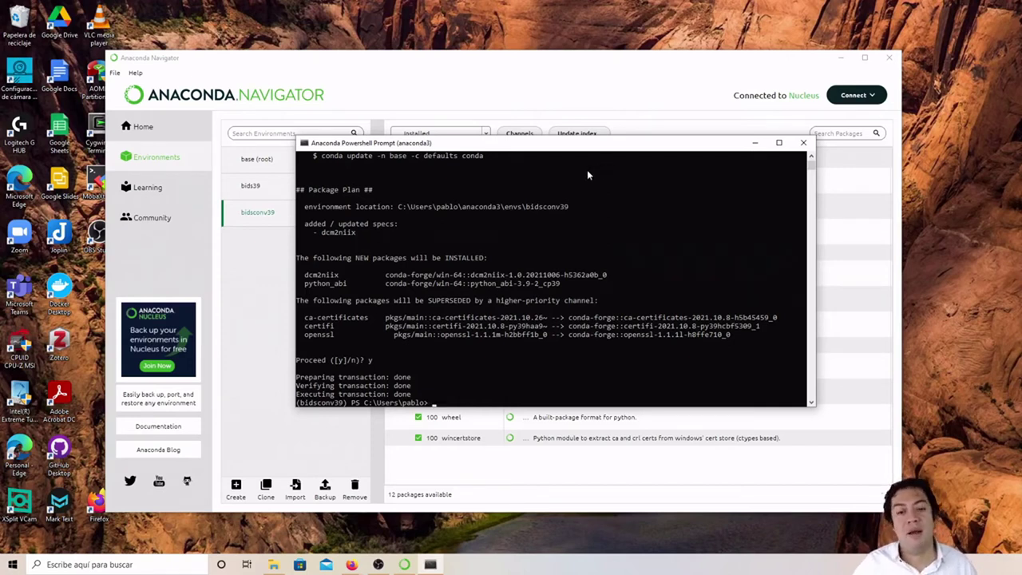
Step: Switch to File Explorer and examine the series folders of sub-0001 inside Documents > DATA > raw
{"action": "left_click", "coordinate": [550, 546]}
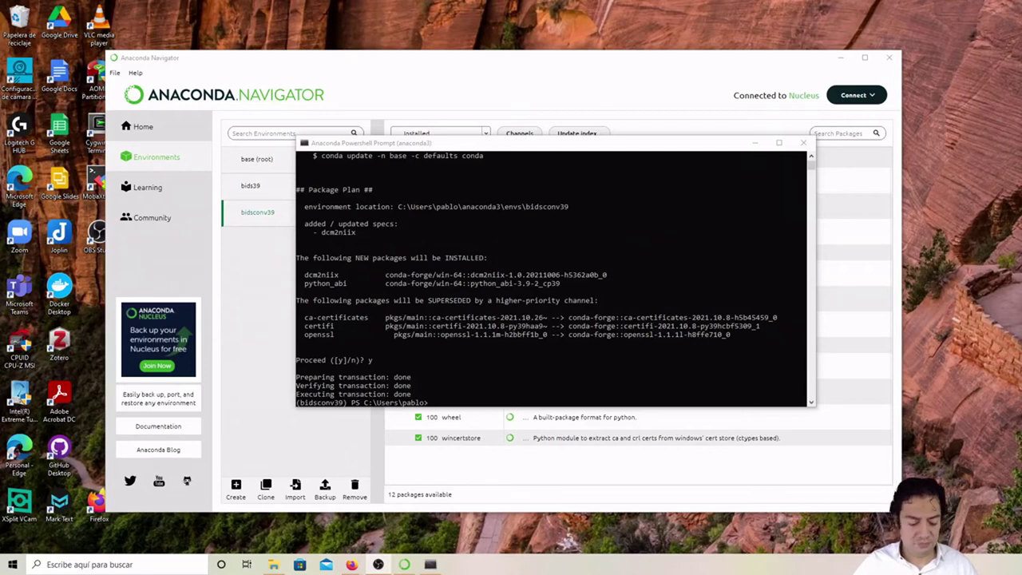
{"action": "key", "text": "alt+Tab"}
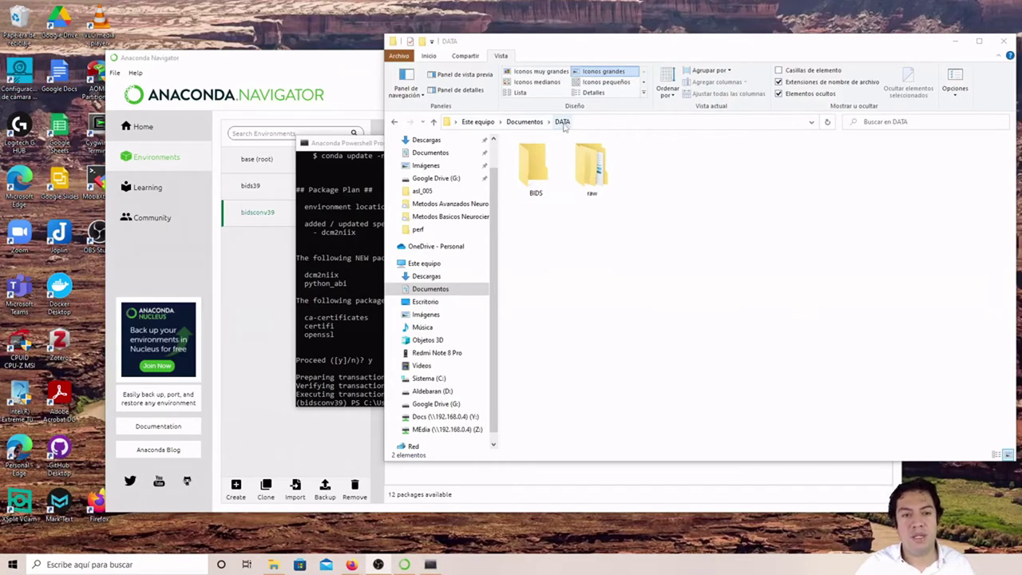
{"action": "left_click", "coordinate": [524, 121]}
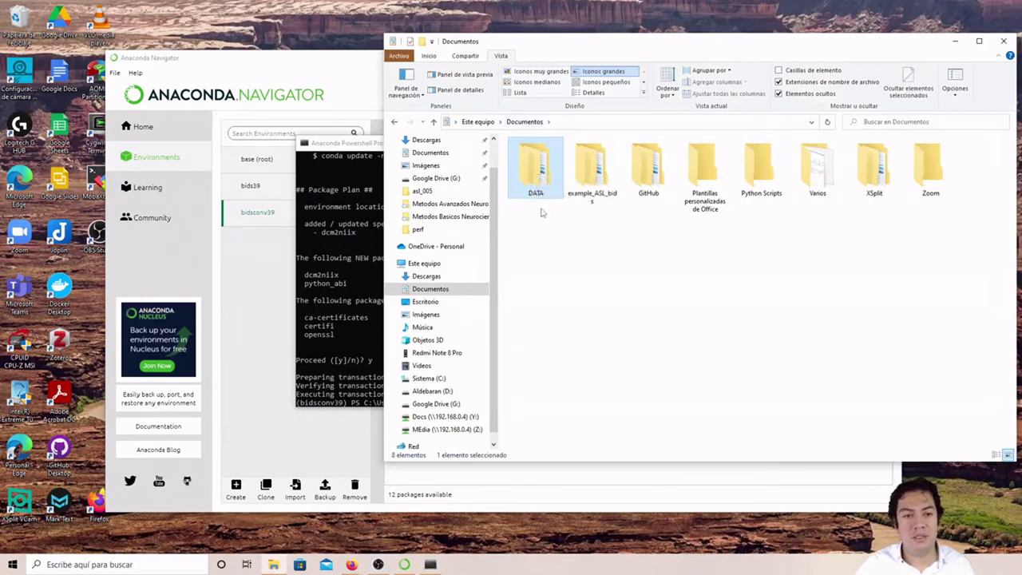
{"action": "double_click", "coordinate": [534, 183]}
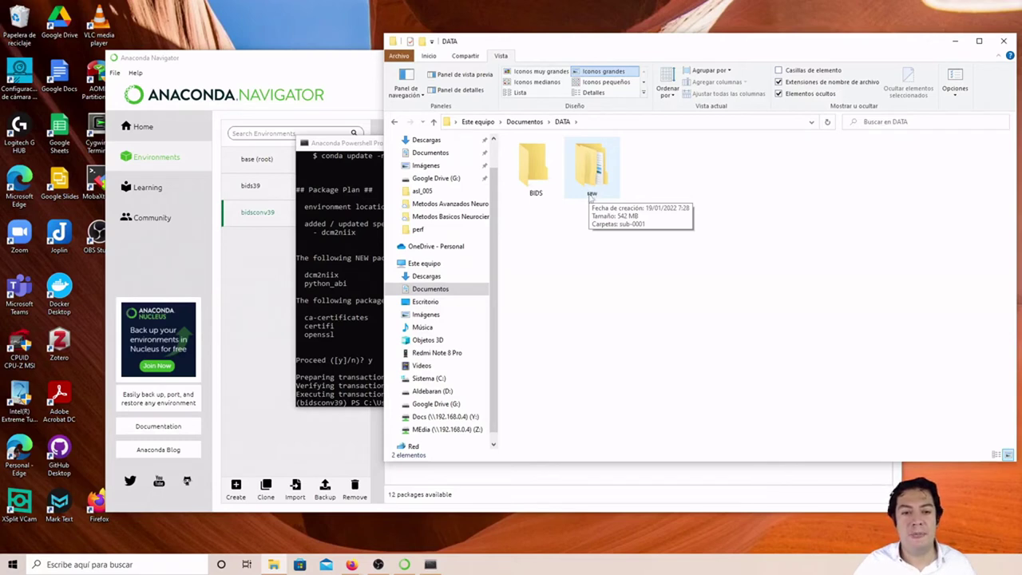
{"action": "double_click", "coordinate": [592, 192]}
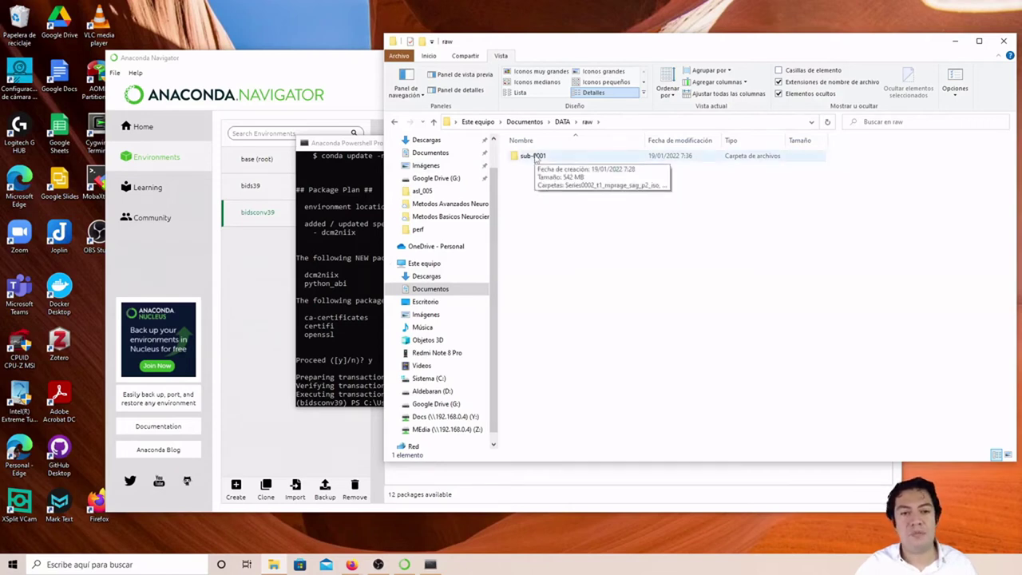
{"action": "double_click", "coordinate": [535, 156]}
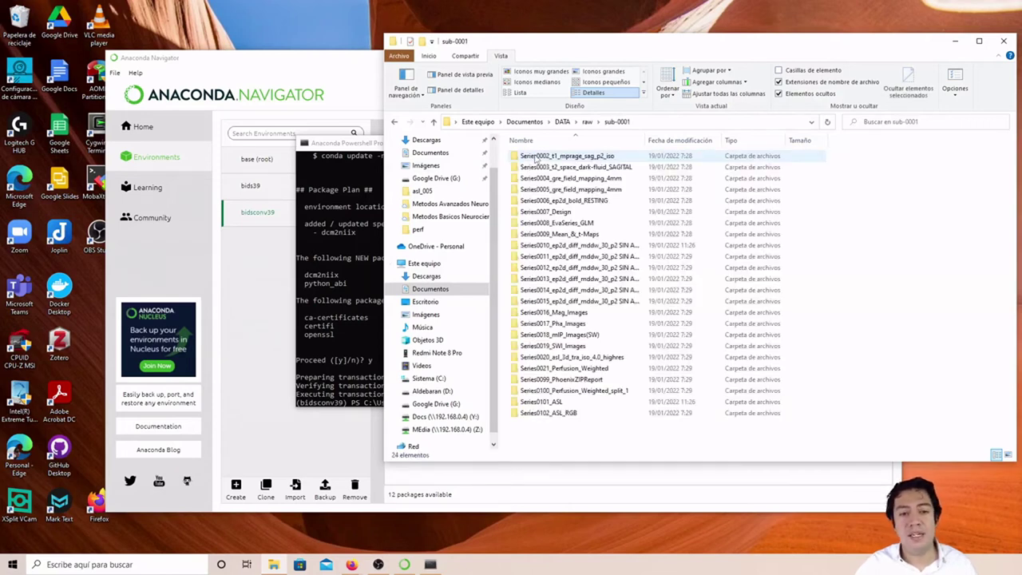
Step: Go back to the raw folder and rename the sub-0001 folder as dicomdir
{"action": "left_click", "coordinate": [587, 122]}
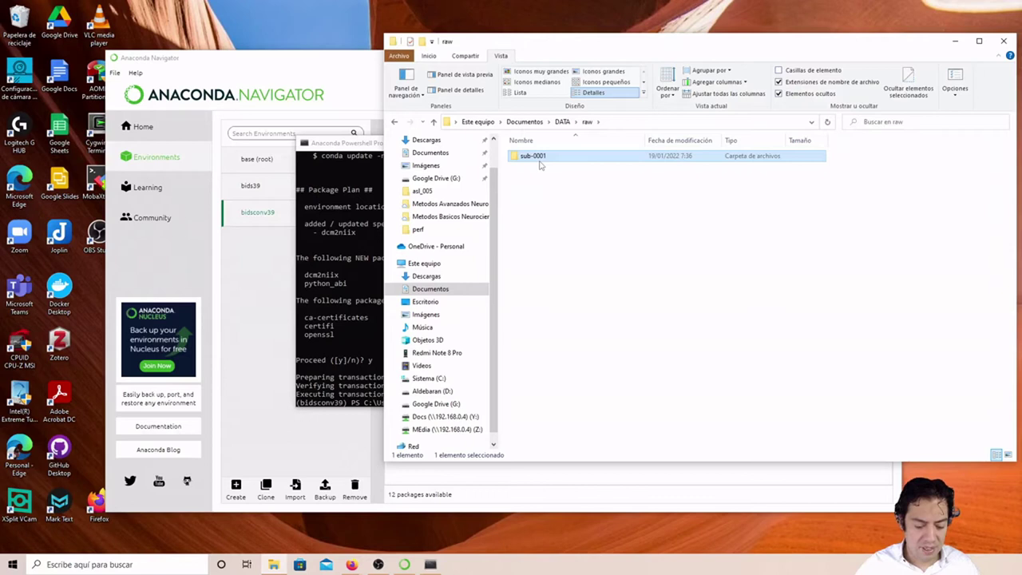
{"action": "key", "text": "F2"}
{"action": "type", "text": "dicomdir"}
{"action": "key", "text": "Return"}
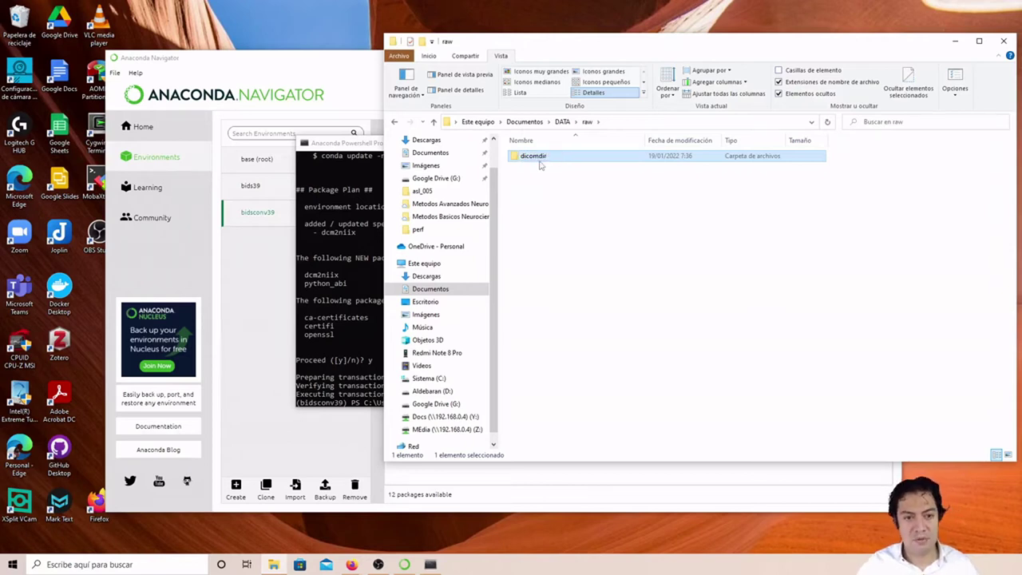
Step: Switch to the Anaconda Powershell Prompt, change the directory to .\Documents\DATA\raw and list its contents with dir
{"action": "left_click", "coordinate": [334, 317]}
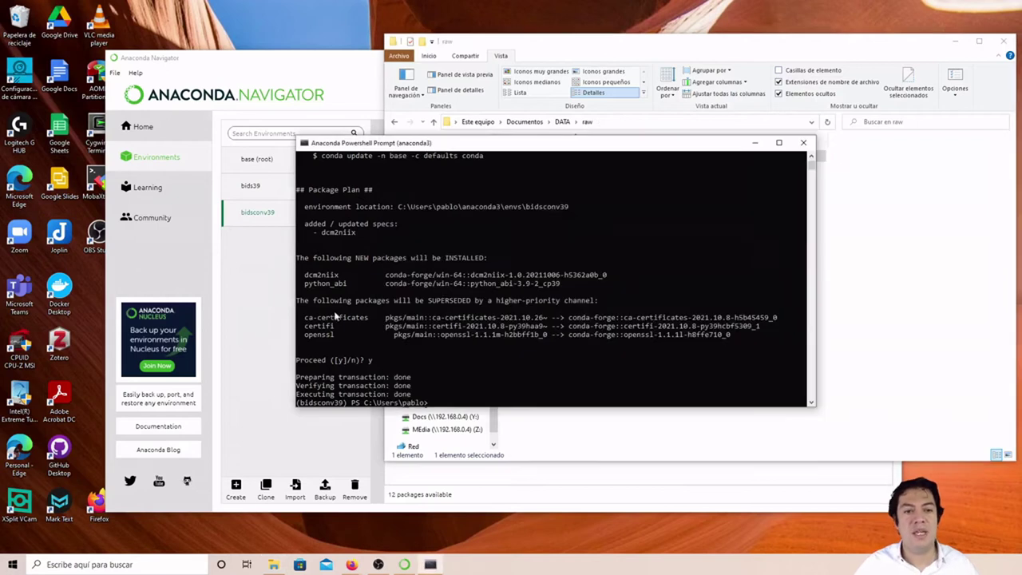
{"action": "left_click_drag", "start_coordinate": [480, 149], "coordinate": [473, 195]}
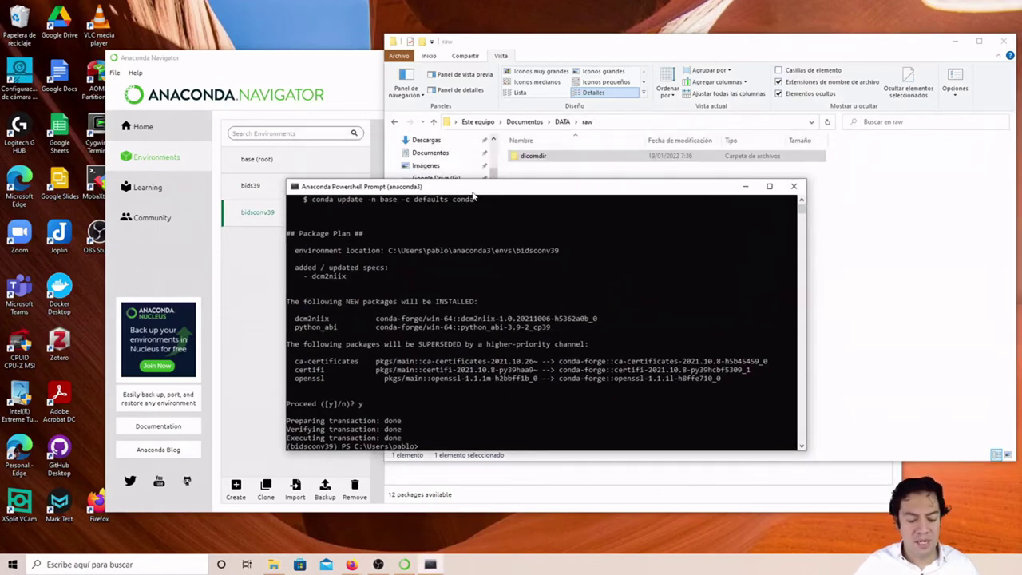
{"action": "type", "text": "cd"}
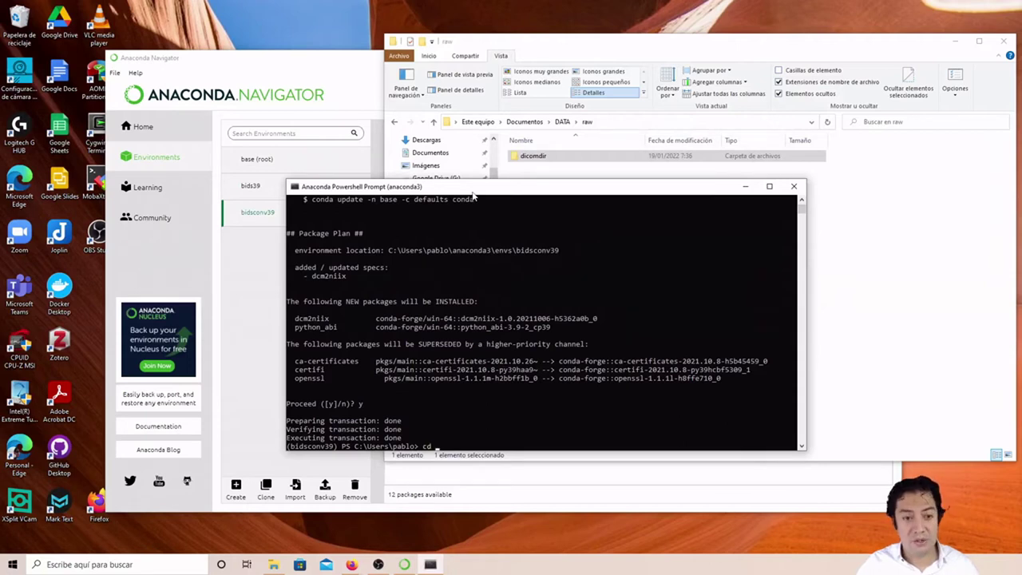
{"action": "type", "text": " .\\Doc"}
{"action": "key", "text": "Tab"}
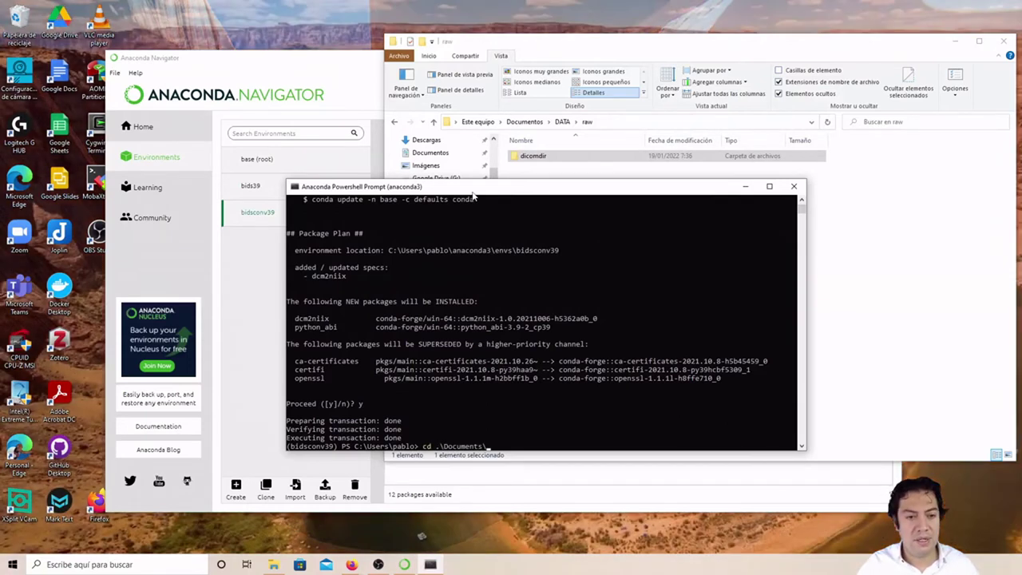
{"action": "type", "text": "DATA\\raw"}
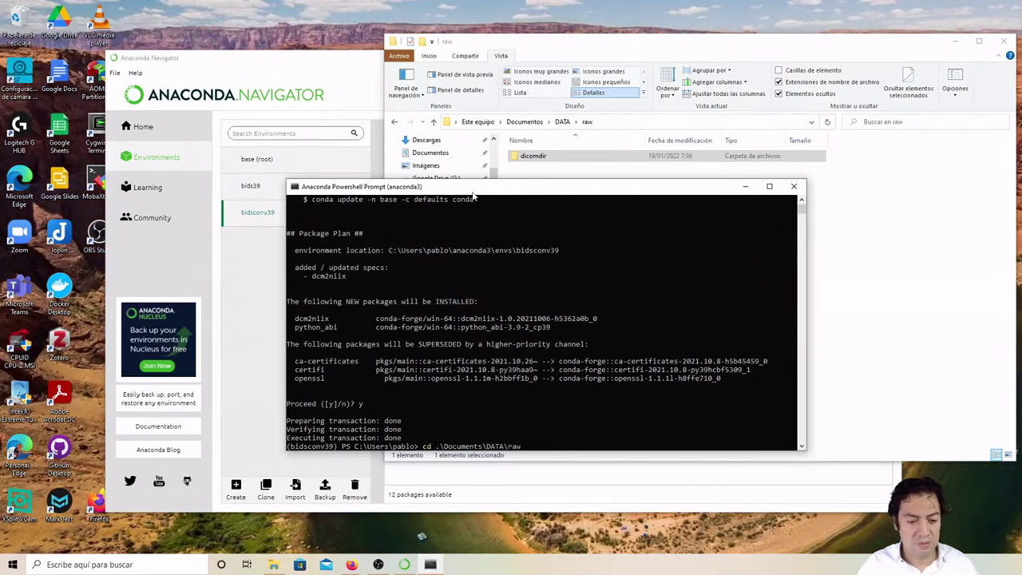
{"action": "key", "text": "Return"}
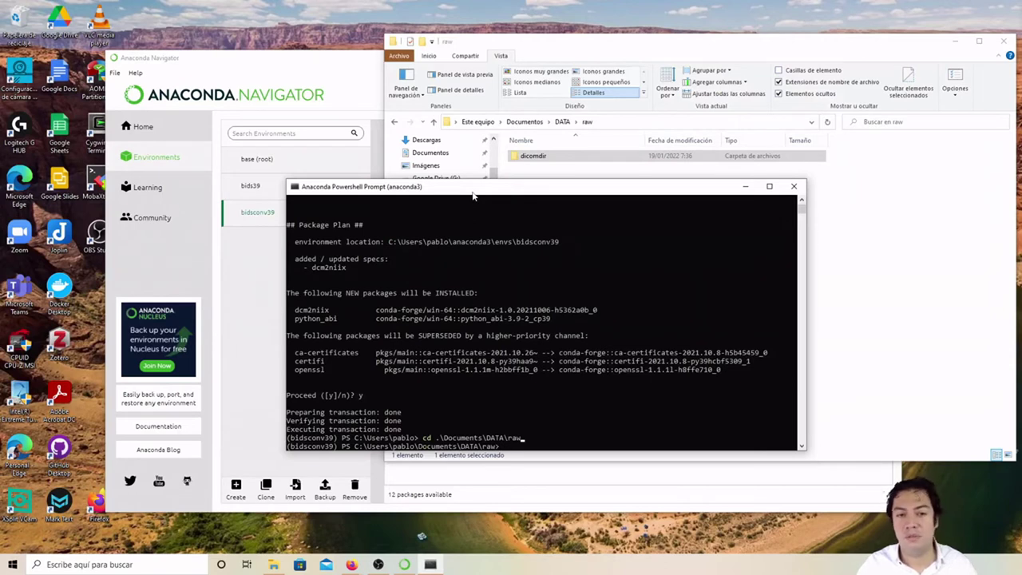
{"action": "type", "text": "dir"}
{"action": "key", "text": "Return"}
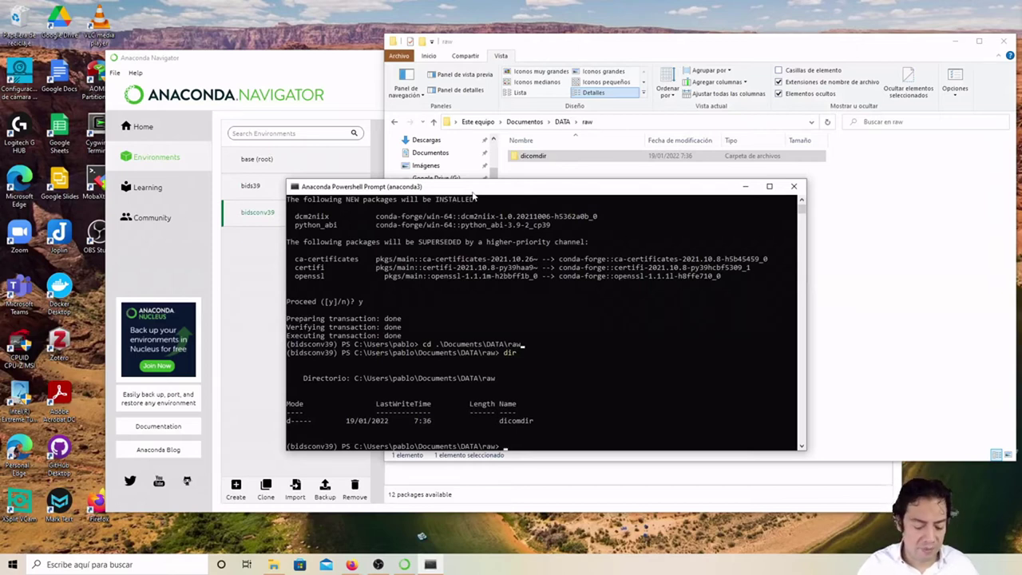
Step: Sort the DICOM files into a new subject folder by running dicomsorter dicomdir sub-001
{"action": "type", "text": "dicom"}
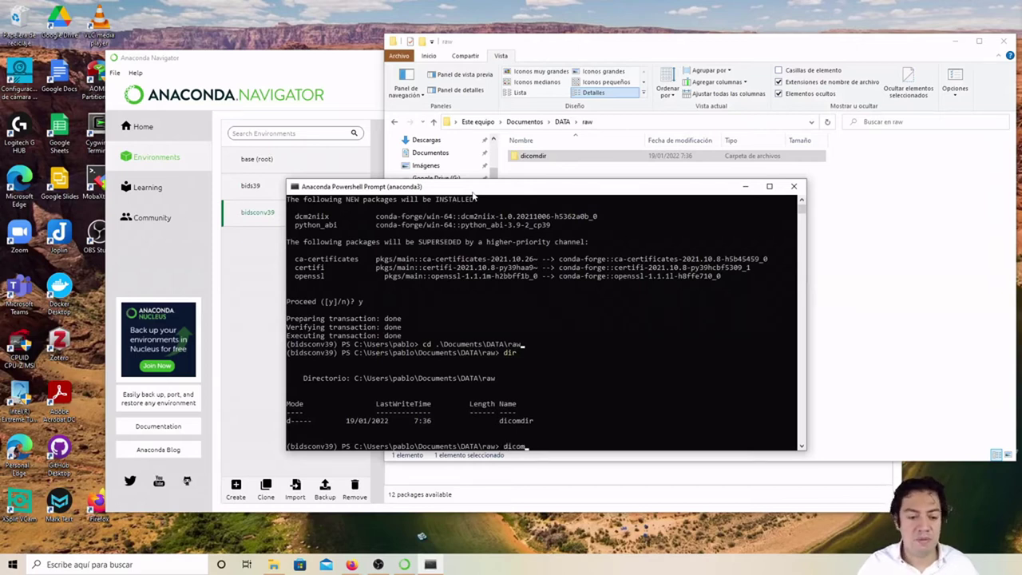
{"action": "type", "text": "sorter"}
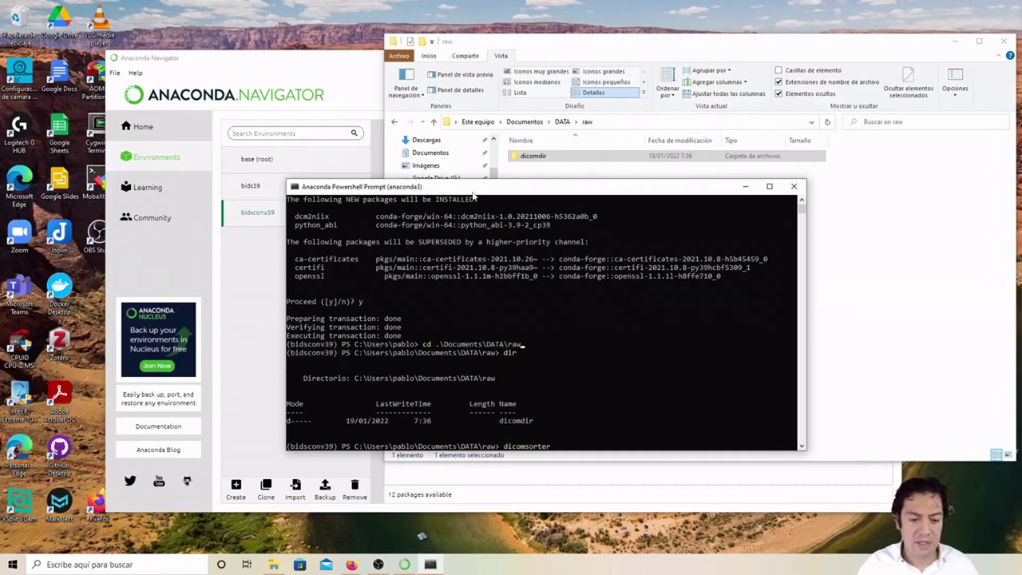
{"action": "type", "text": " dicomdir"}
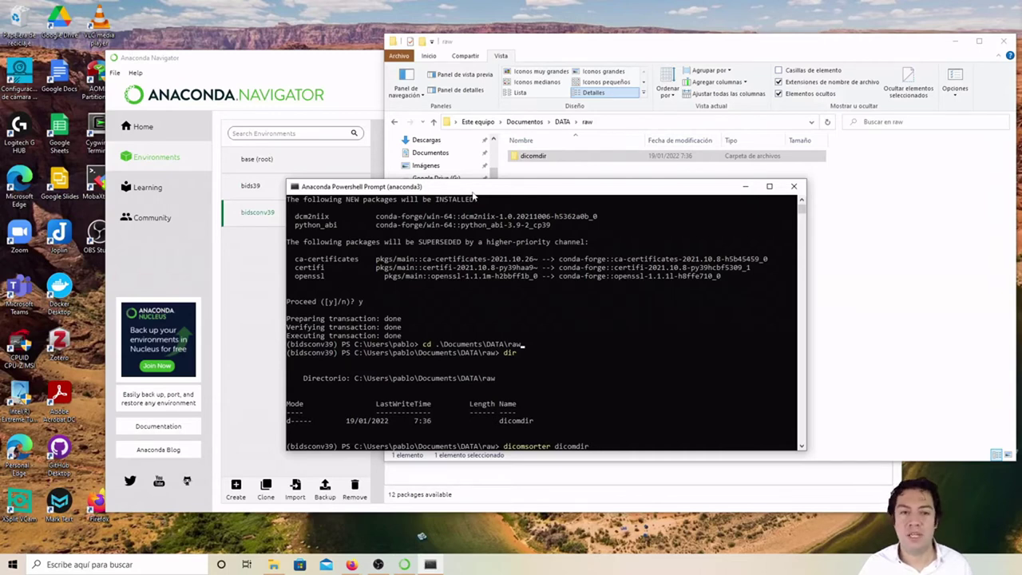
{"action": "type", "text": "s"}
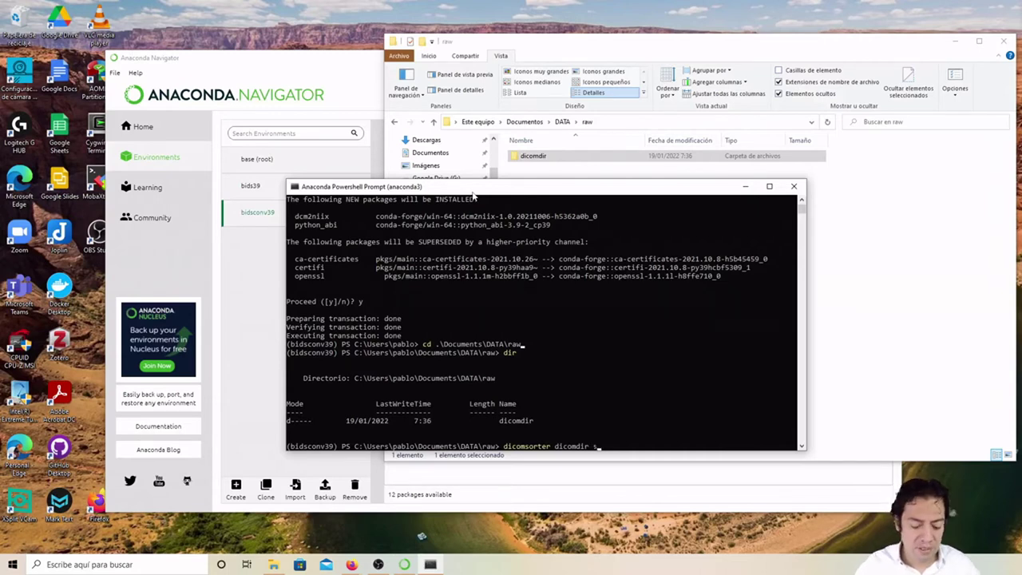
{"action": "type", "text": "ub-"}
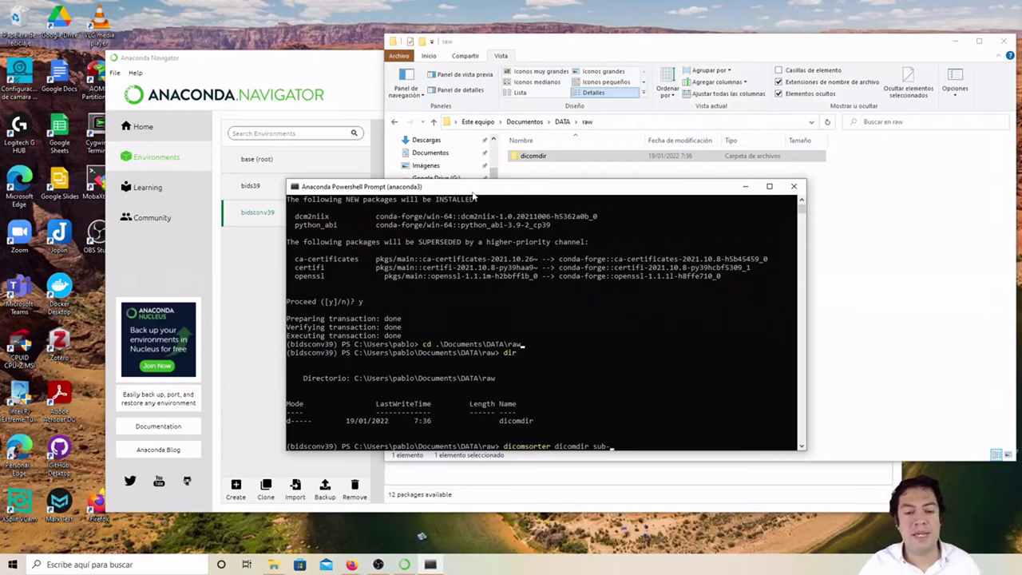
{"action": "type", "text": "001"}
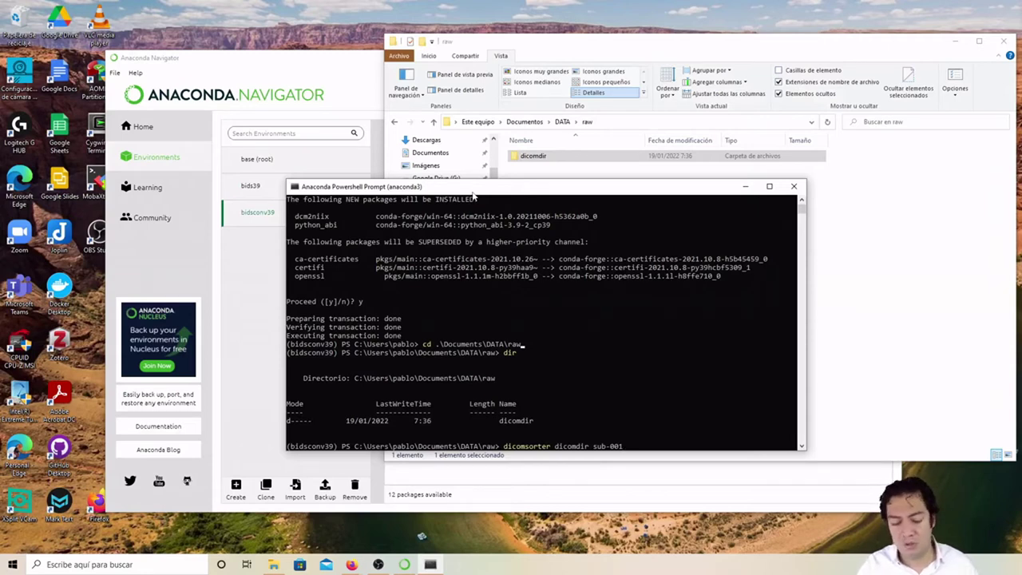
{"action": "key", "text": "Return"}
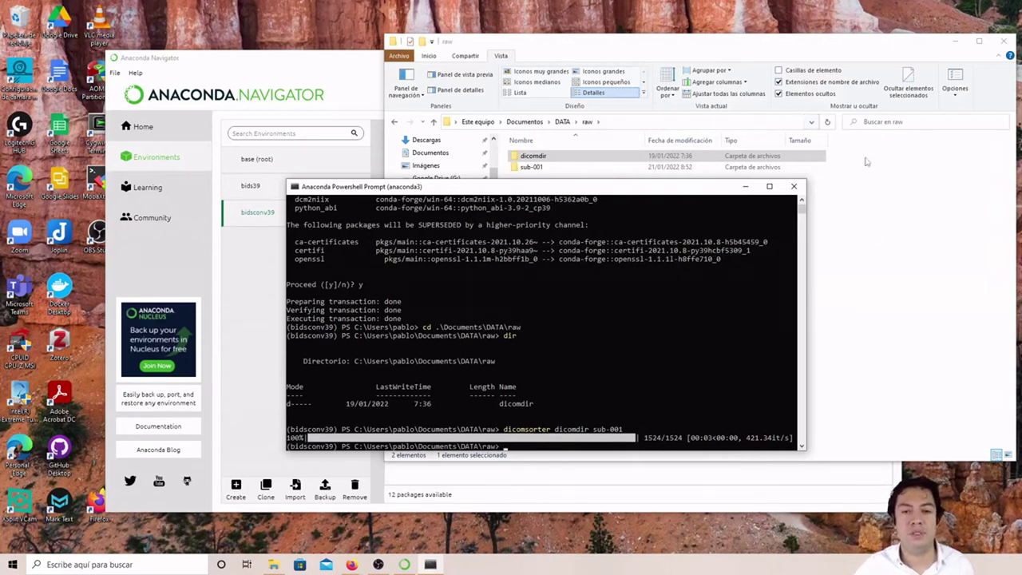
Step: Switch to File Explorer, check the sorted series folders inside sub-001 and return to the raw folder
{"action": "left_click", "coordinate": [873, 233]}
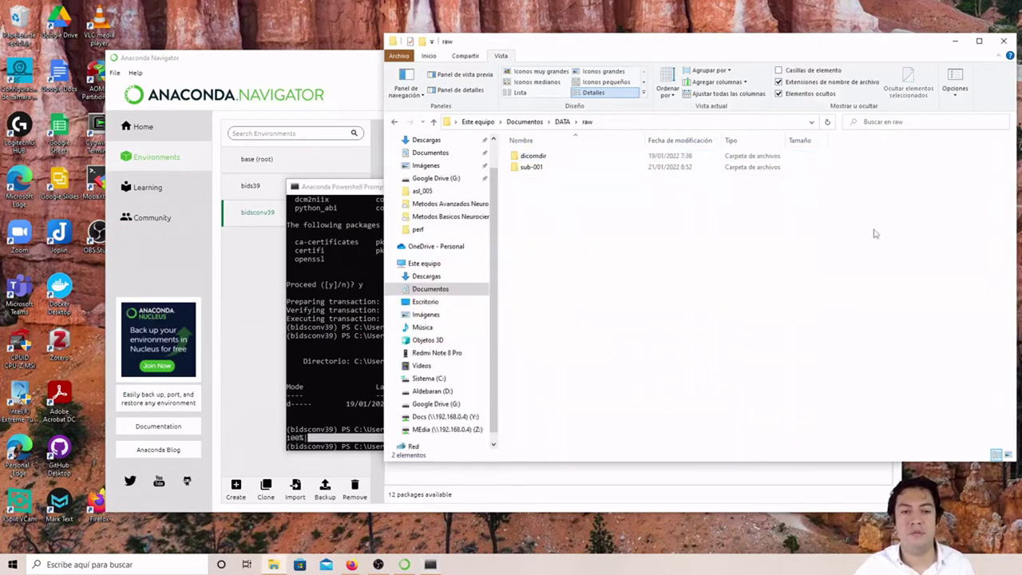
{"action": "double_click", "coordinate": [539, 168]}
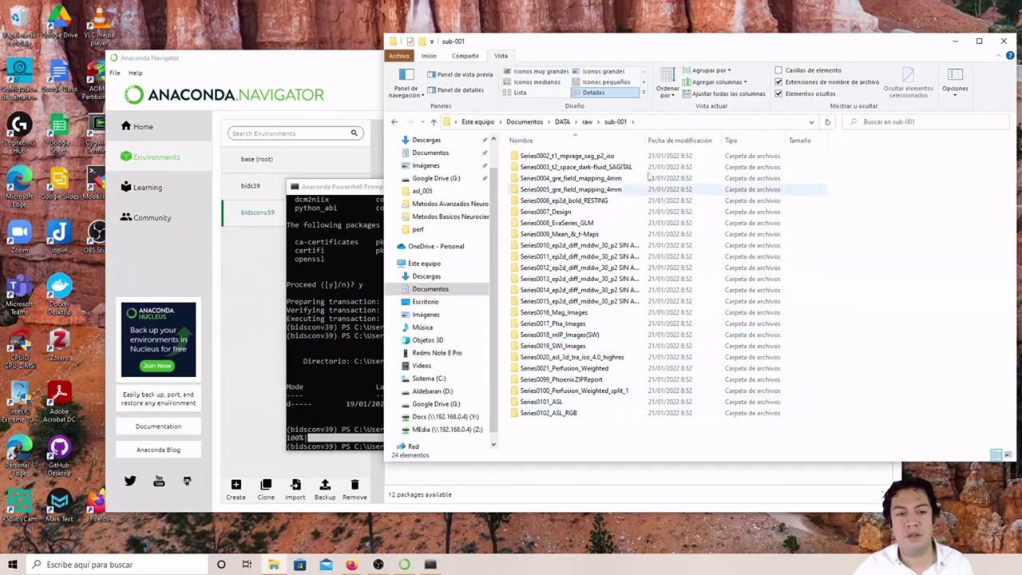
{"action": "left_click", "coordinate": [586, 122]}
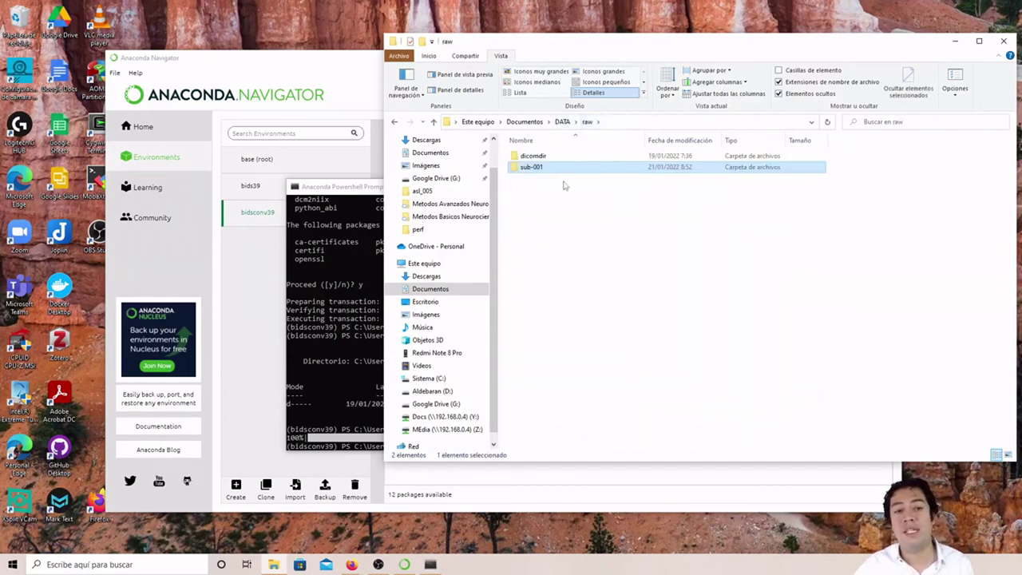
Step: Delete the dicomdir folder from raw, and reopen raw from the DATA folder
{"action": "left_click", "coordinate": [546, 157]}
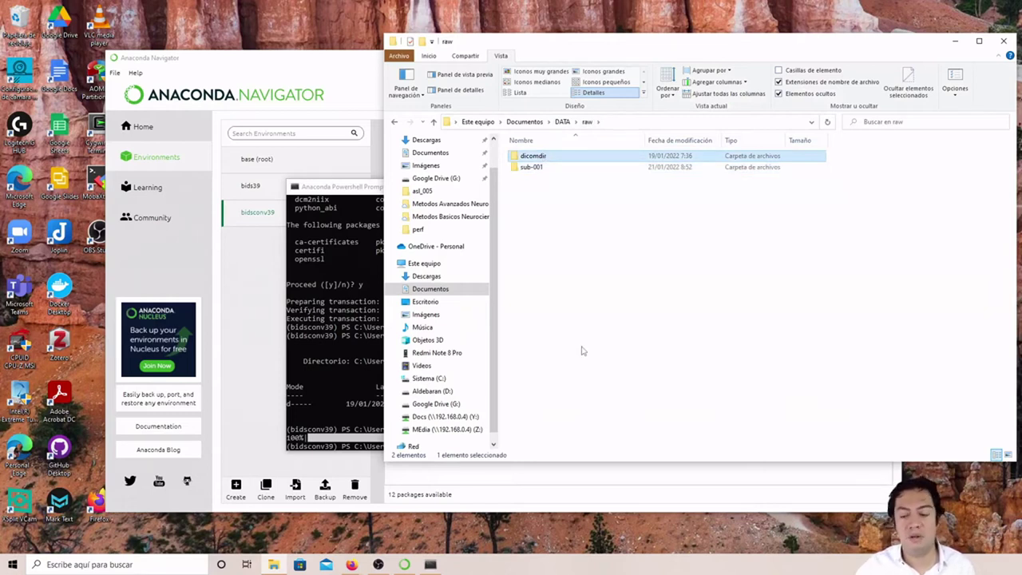
{"action": "key", "text": "Delete"}
{"action": "key", "text": "Return"}
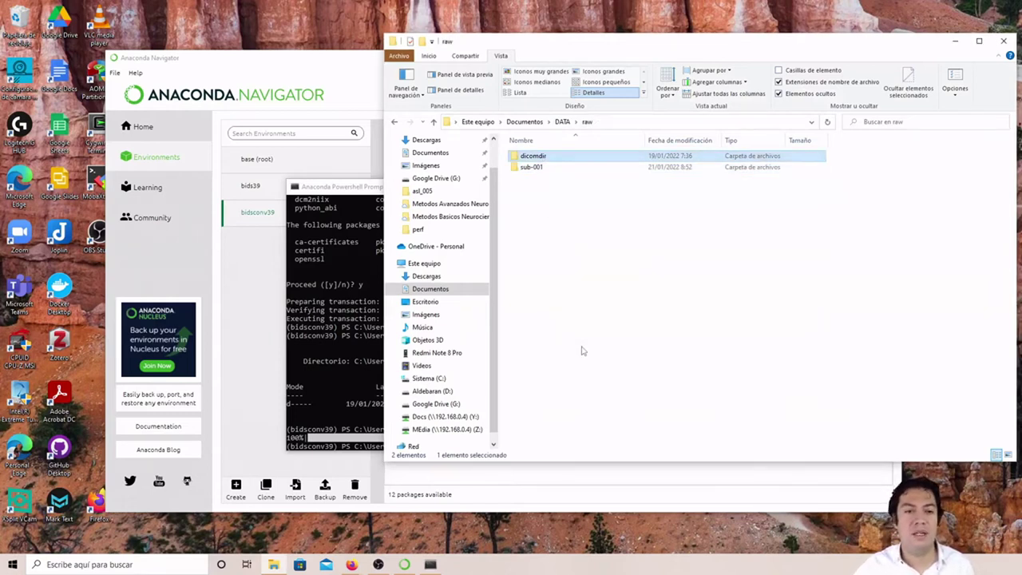
{"action": "left_click", "coordinate": [562, 121]}
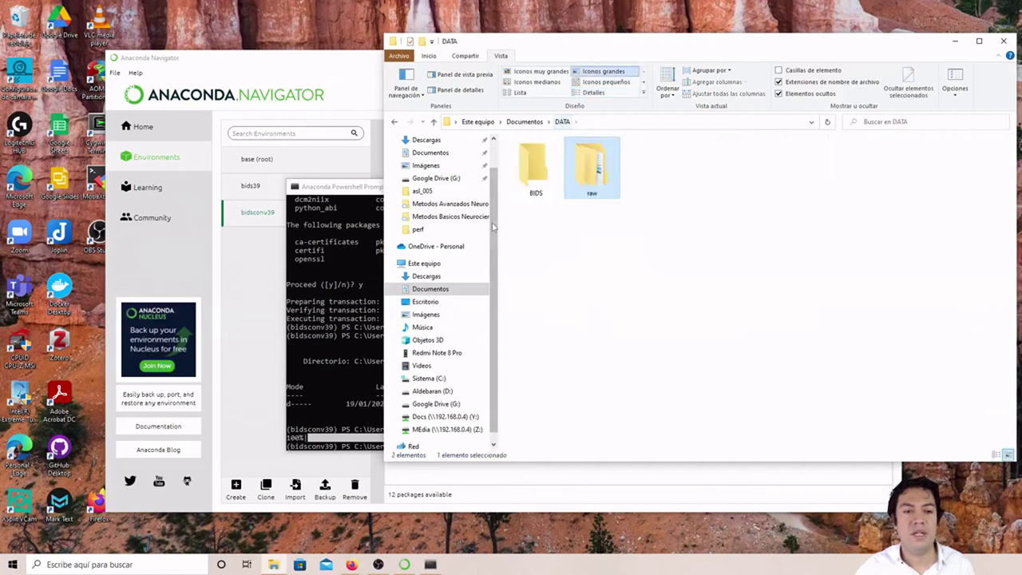
{"action": "double_click", "coordinate": [593, 191]}
Step: Move the Powershell prompt up to the DATA directory with cd .., and show the DATA folder in File Explorer
{"action": "left_click", "coordinate": [358, 331]}
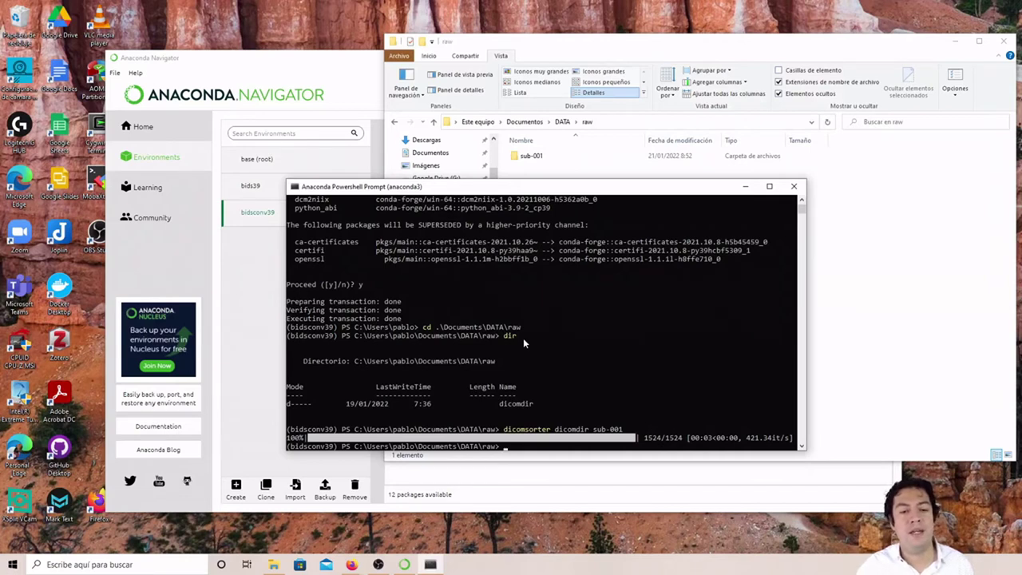
{"action": "type", "text": "cd .."}
{"action": "key", "text": "Return"}
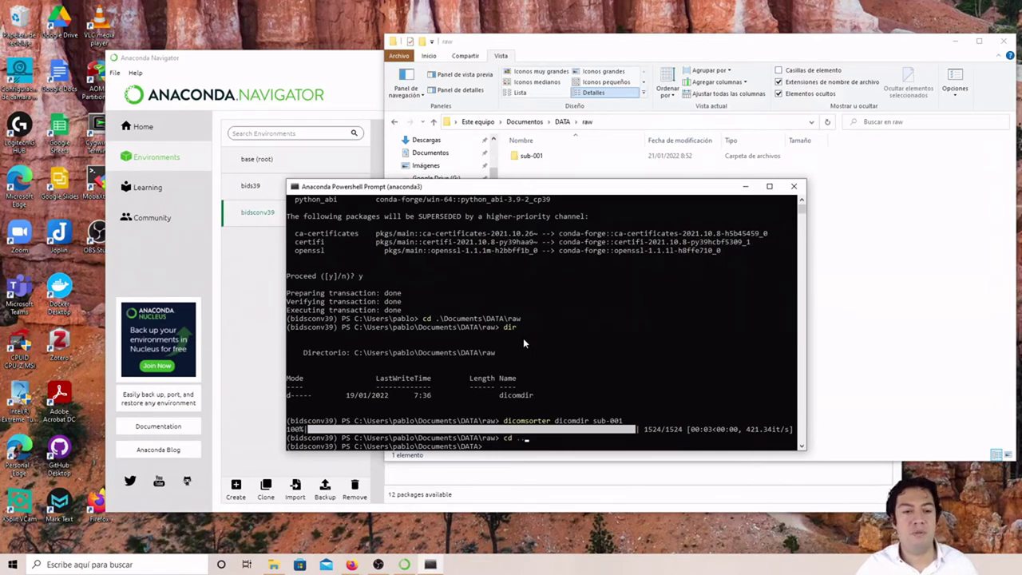
{"action": "left_click", "coordinate": [563, 123]}
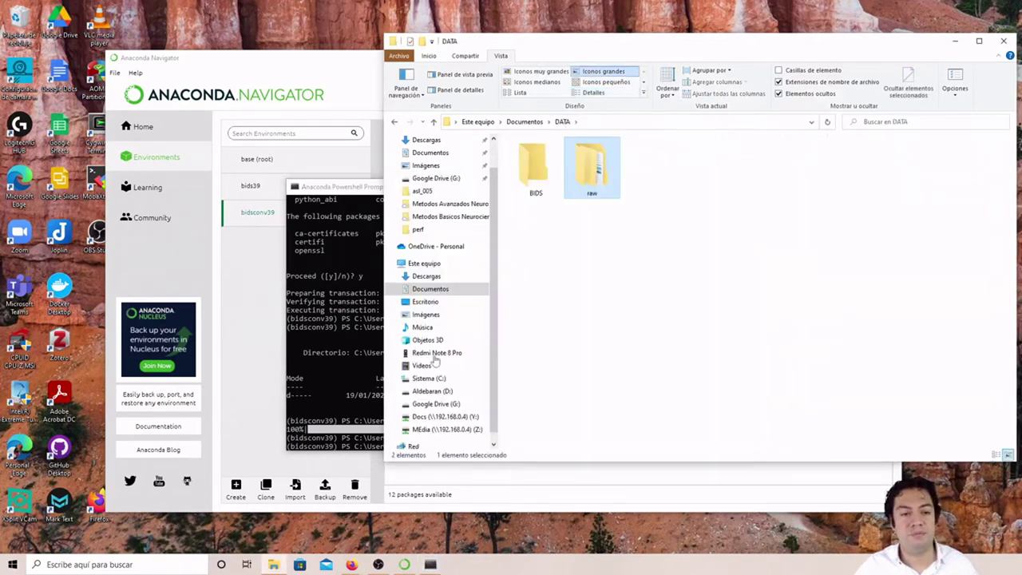
Step: Switch to the Anaconda Powershell Prompt at the DATA directory
{"action": "left_click", "coordinate": [346, 368]}
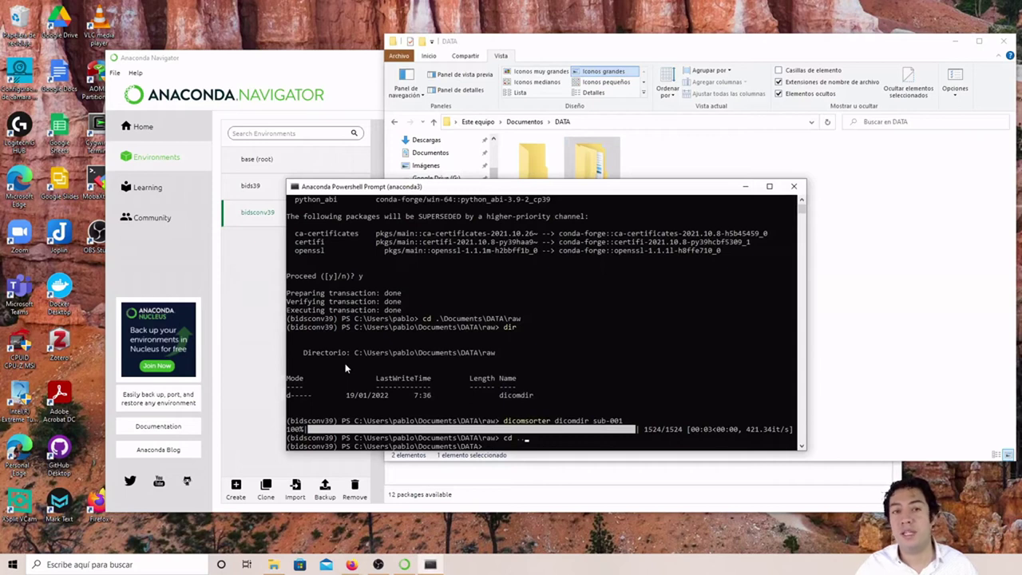
{"action": "type", "text": "bids"}
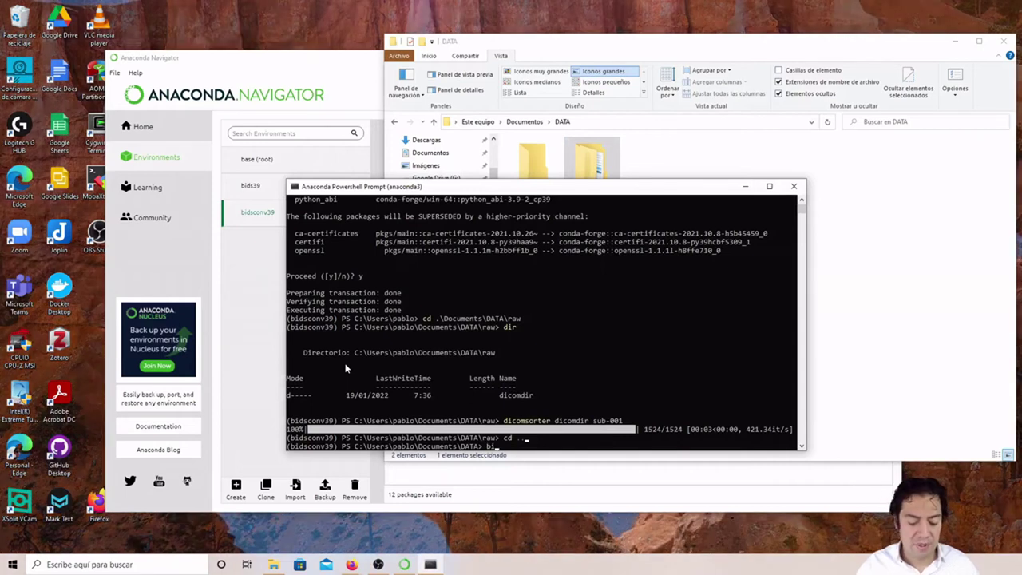
{"action": "type", "text": "mapper"}
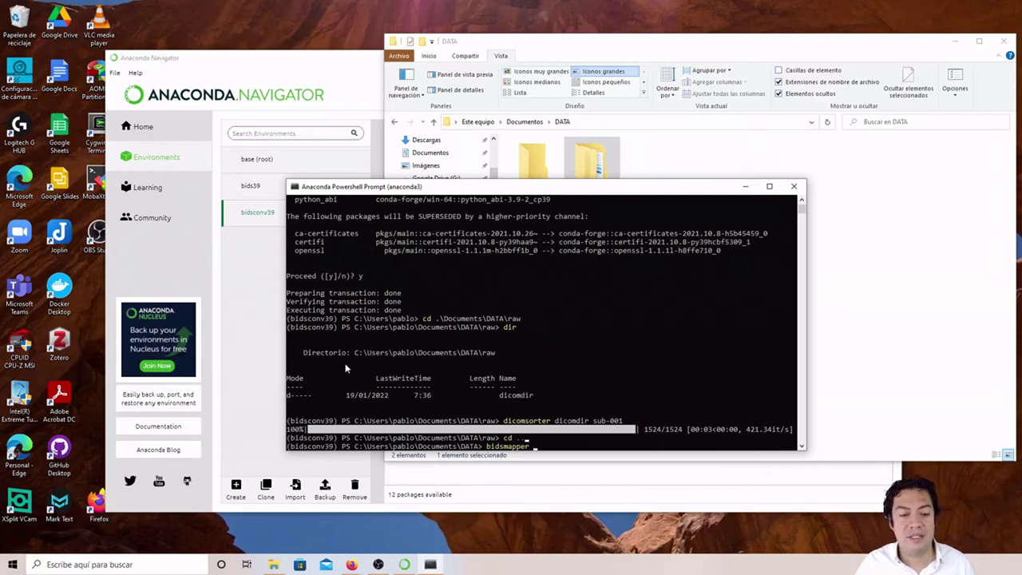
{"action": "type", "text": "raw"}
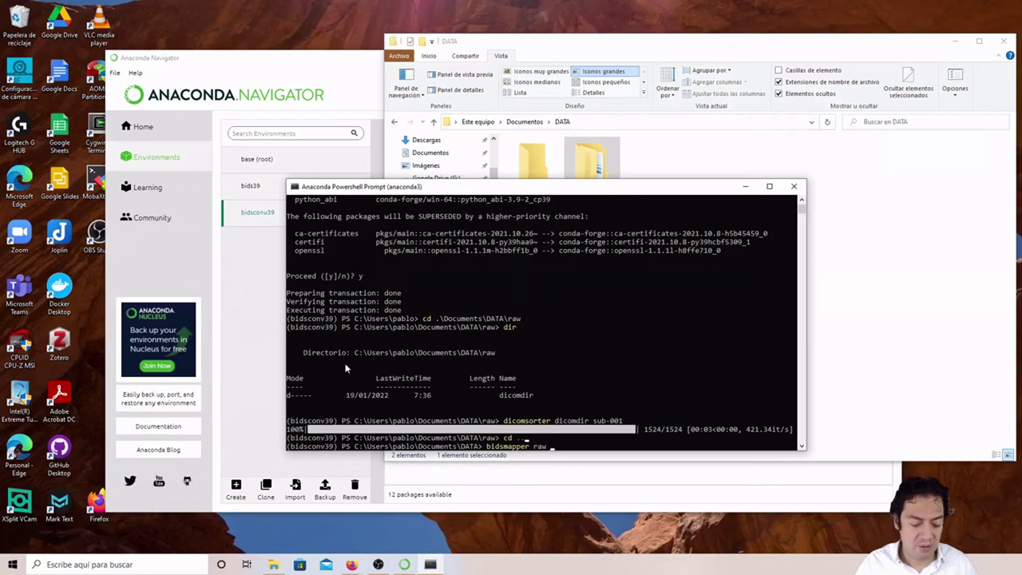
{"action": "type", "text": "BIDS"}
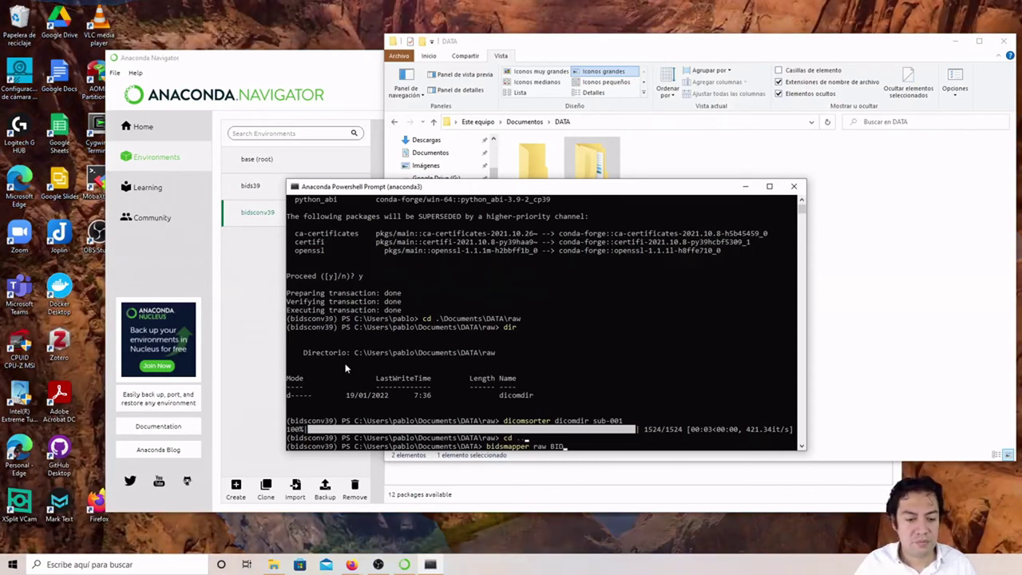
{"action": "key", "text": "BackSpace"}
{"action": "key", "text": "BackSpace"}
{"action": "key", "text": "BackSpace"}
{"action": "key", "text": "BackSpace"}
{"action": "key", "text": "BackSpace"}
{"action": "key", "text": "BackSpace"}
{"action": "key", "text": "BackSpace"}
{"action": "key", "text": "BackSpace"}
{"action": "key", "text": "BackSpace"}
{"action": "key", "text": "BackSpace"}
{"action": "key", "text": "BackSpace"}
{"action": "key", "text": "BackSpace"}
{"action": "key", "text": "BackSpace"}
{"action": "key", "text": "BackSpace"}
{"action": "key", "text": "BackSpace"}
{"action": "key", "text": "BackSpace"}
{"action": "key", "text": "BackSpace"}
{"action": "key", "text": "BackSpace"}
{"action": "key", "text": "BackSpace"}
Step: Empty the Powershell screen with clear, and scan the raw data by running bidsmapper raw BIDS
{"action": "type", "text": "cls"}
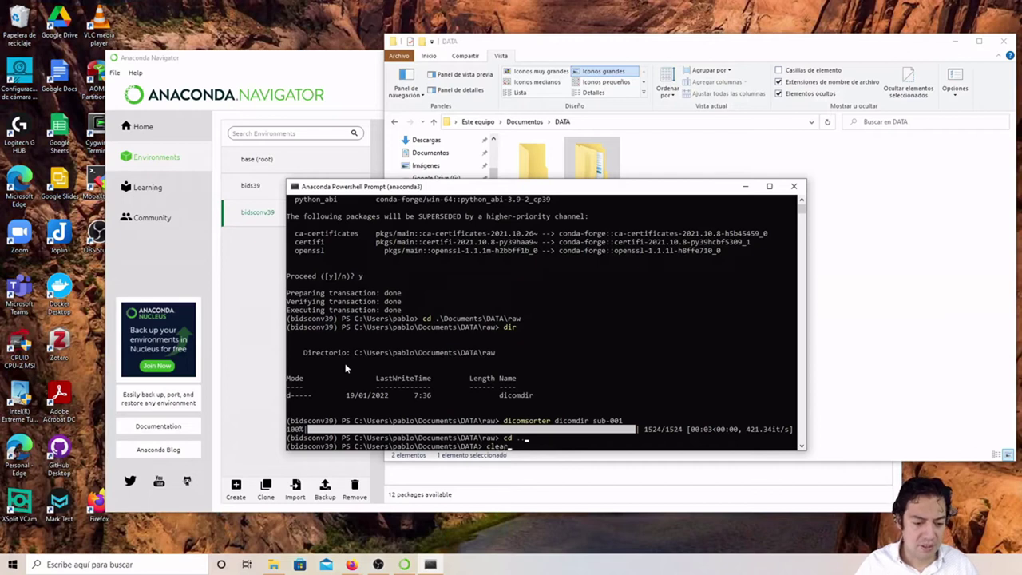
{"action": "key", "text": "Return"}
{"action": "type", "text": "bi"}
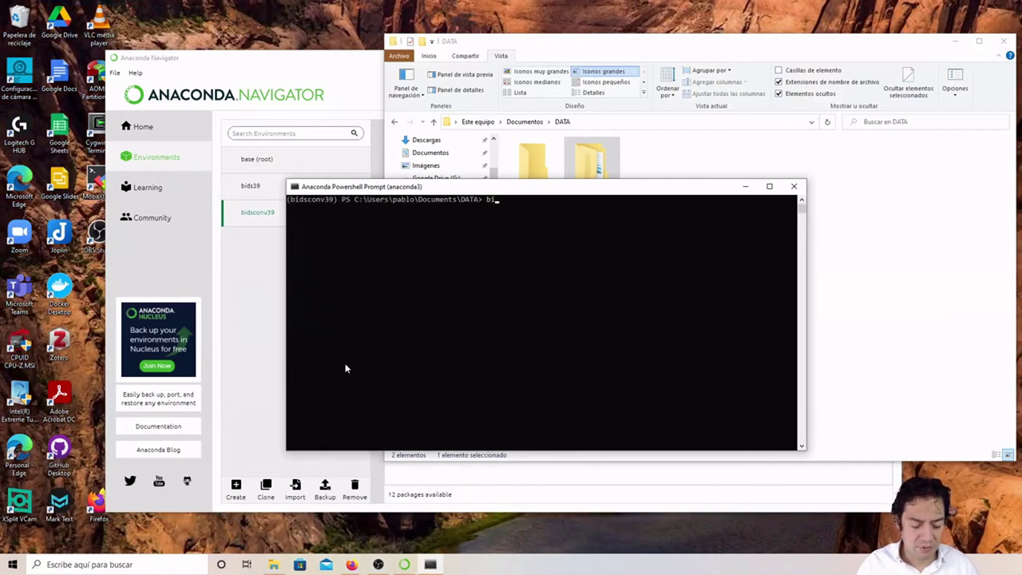
{"action": "type", "text": "dsmapper raw BIDS"}
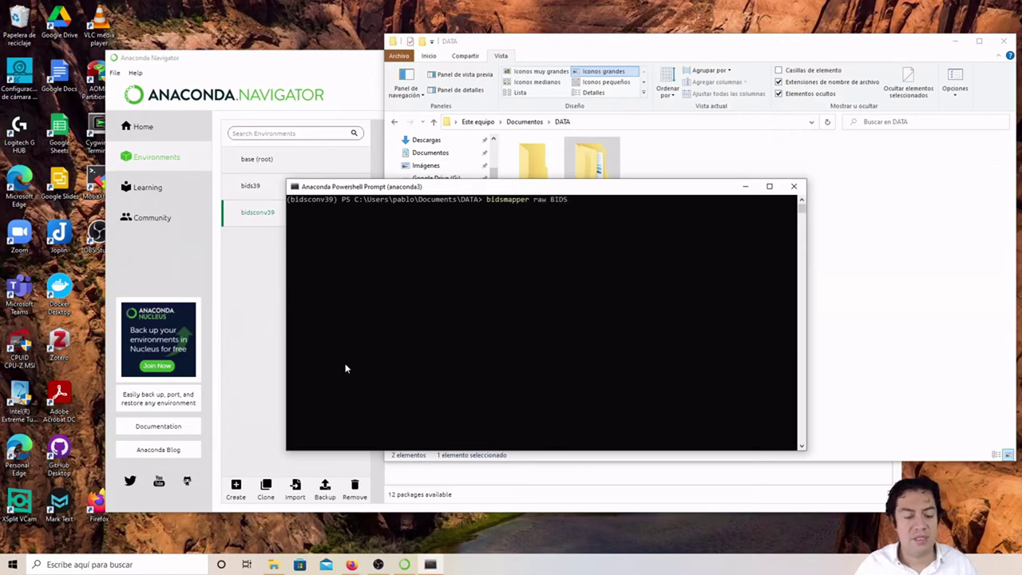
{"action": "key", "text": "Return"}
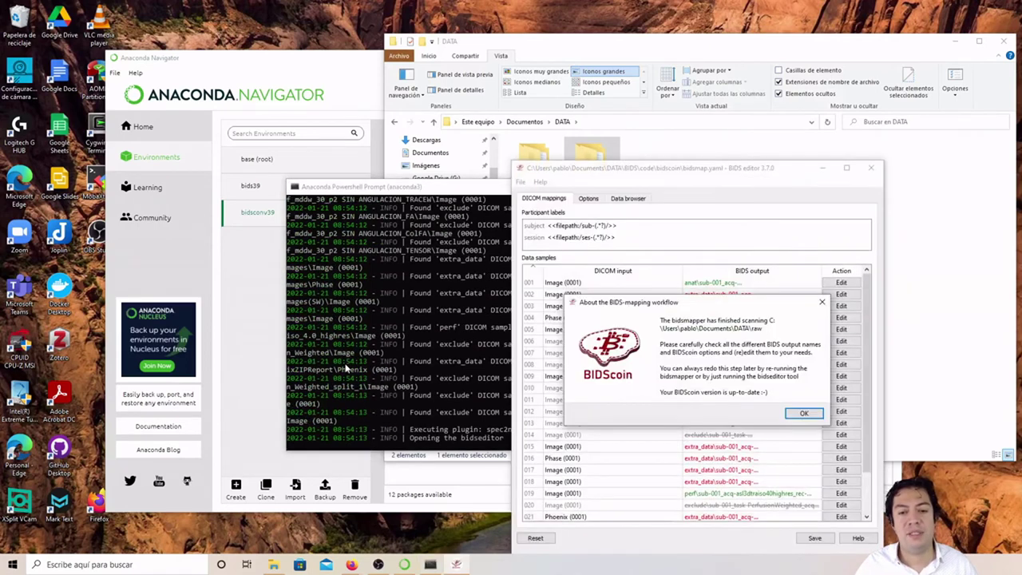
Step: Dismiss the BIDS-mapping workflow notice, and reposition and widen the BIDS editor window to show the full BIDS output names
{"action": "left_click", "coordinate": [805, 416]}
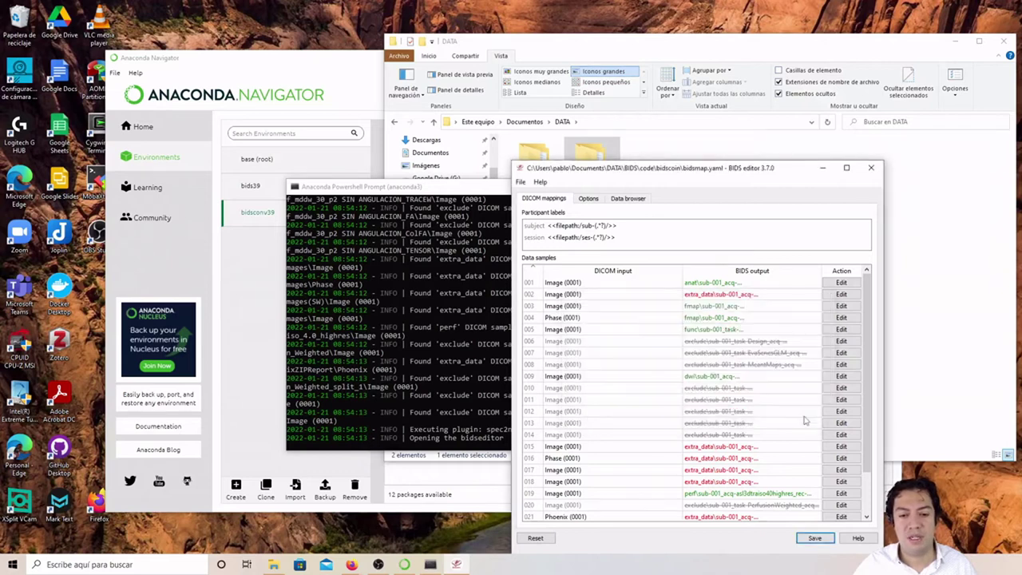
{"action": "left_click_drag", "start_coordinate": [644, 172], "coordinate": [593, 113]}
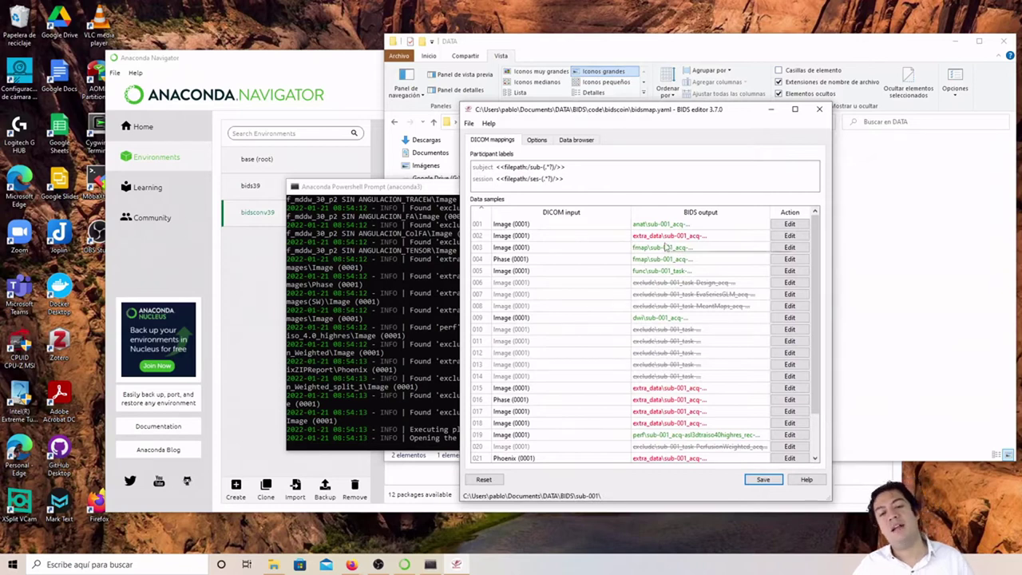
{"action": "mouse_move", "coordinate": [665, 249]}
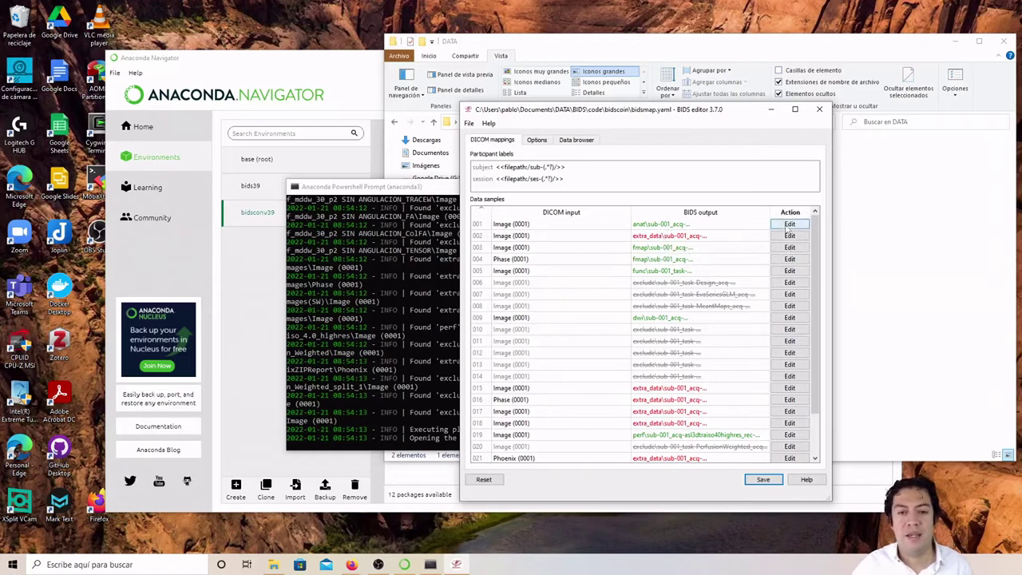
{"action": "left_click_drag", "start_coordinate": [830, 281], "coordinate": [1016, 281]}
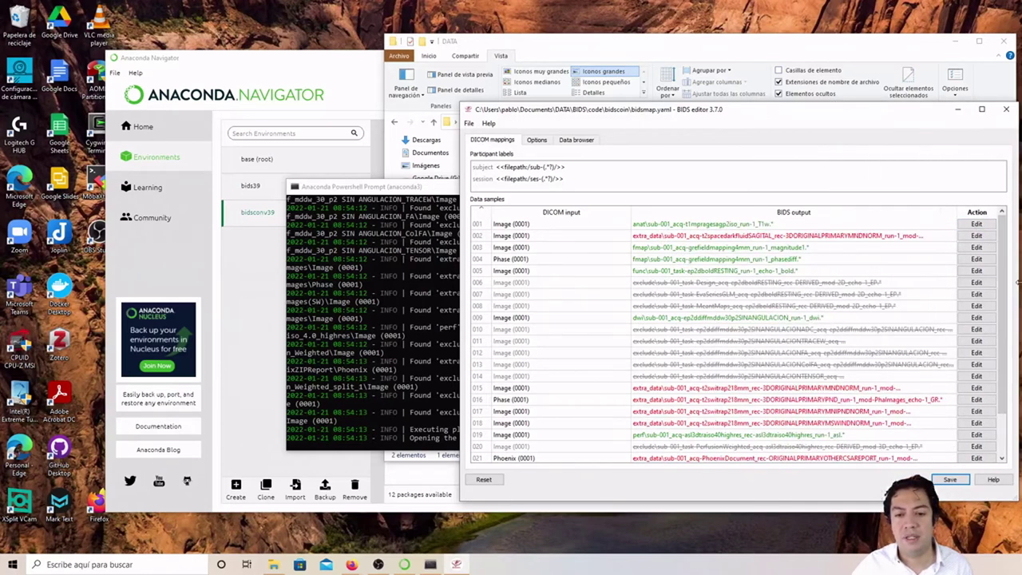
{"action": "left_click_drag", "start_coordinate": [698, 112], "coordinate": [517, 104]}
{"action": "left_click_drag", "start_coordinate": [838, 289], "coordinate": [934, 296]}
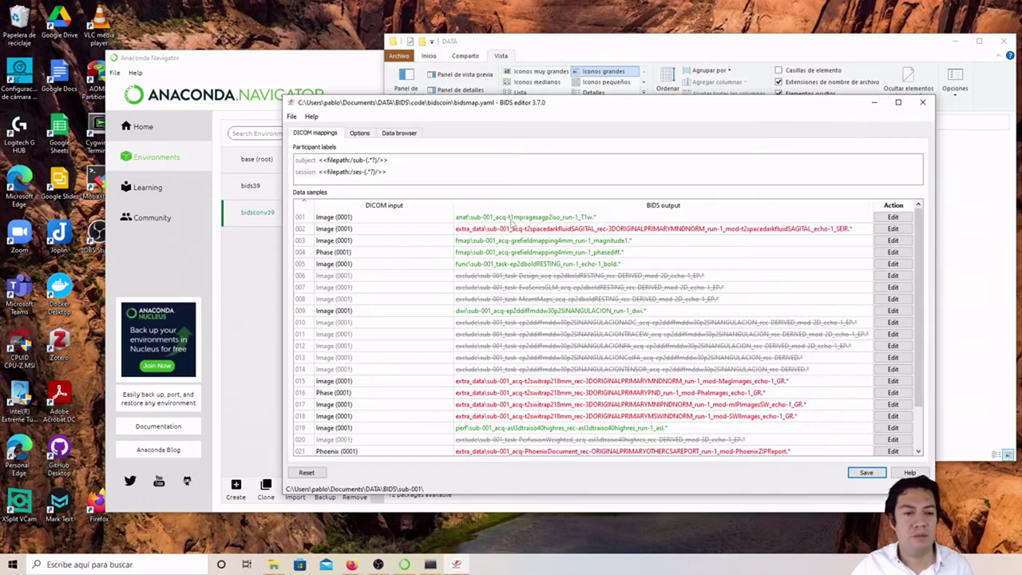
Step: Edit the mapping of sample 001 by clearing its acq label, keep the suffix T1w and accept the mapping
{"action": "left_click", "coordinate": [892, 218]}
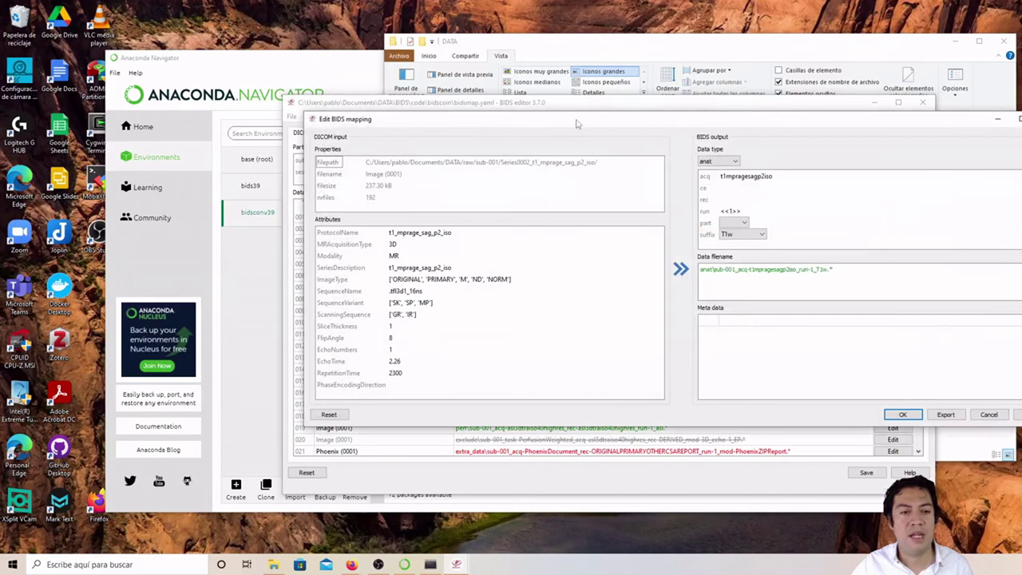
{"action": "left_click_drag", "start_coordinate": [574, 125], "coordinate": [438, 114]}
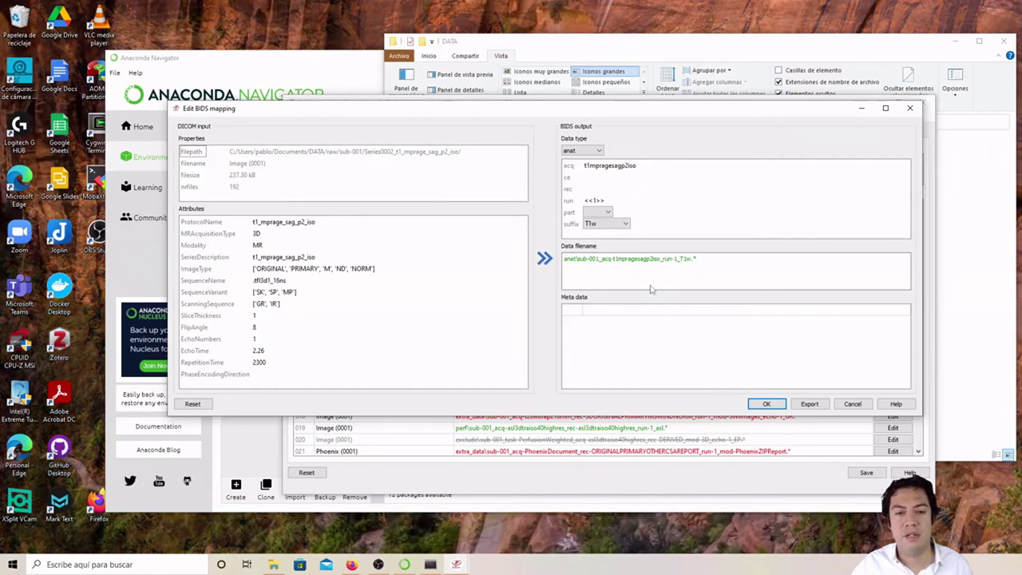
{"action": "mouse_move", "coordinate": [650, 290]}
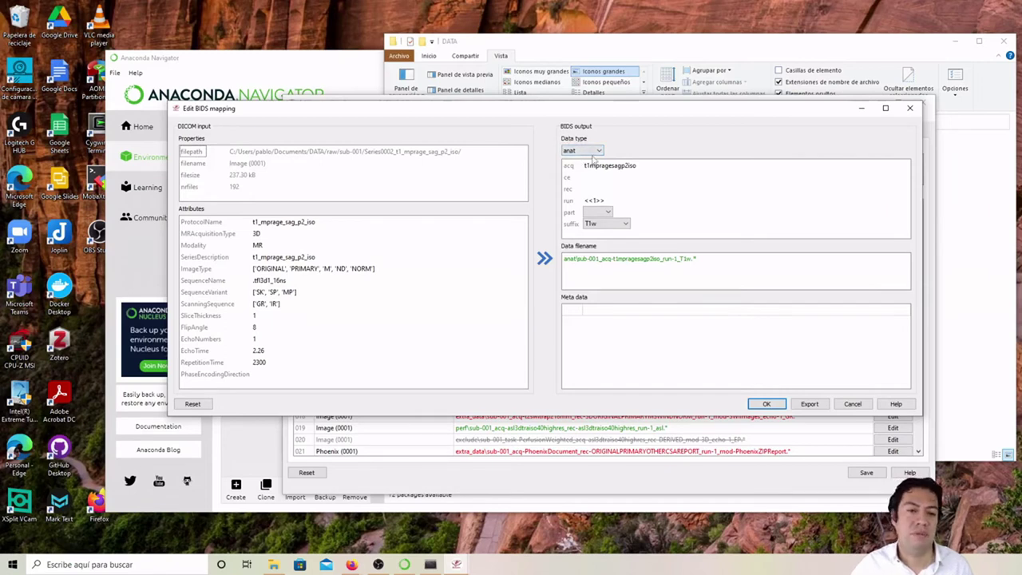
{"action": "double_click", "coordinate": [612, 164]}
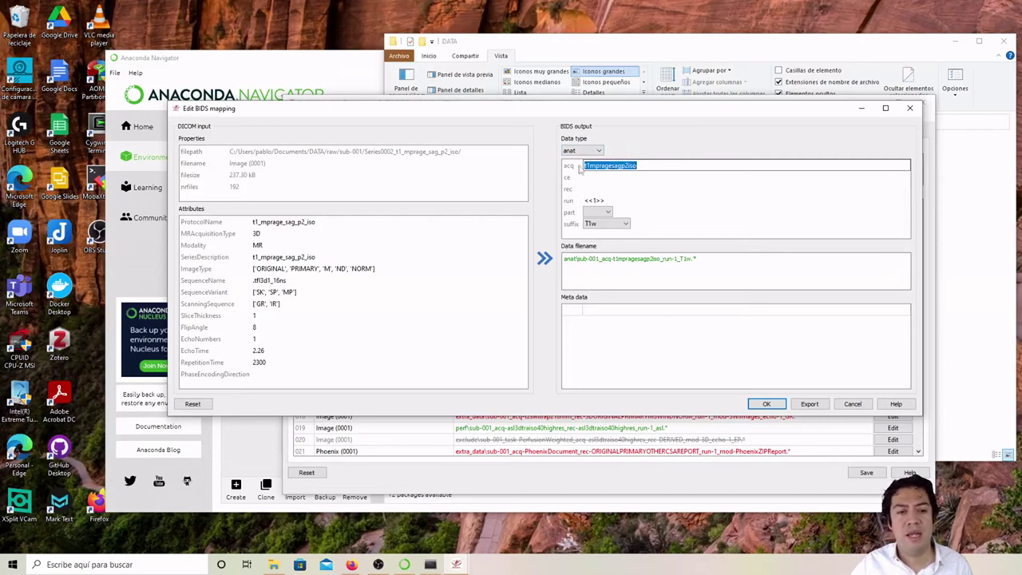
{"action": "mouse_move", "coordinate": [564, 168]}
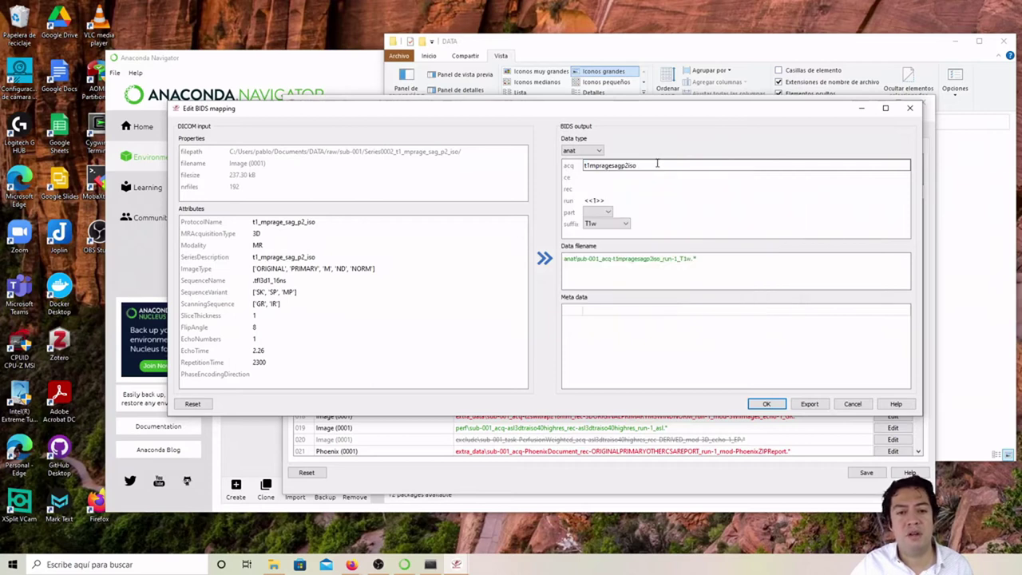
{"action": "key", "text": "BackSpace"}
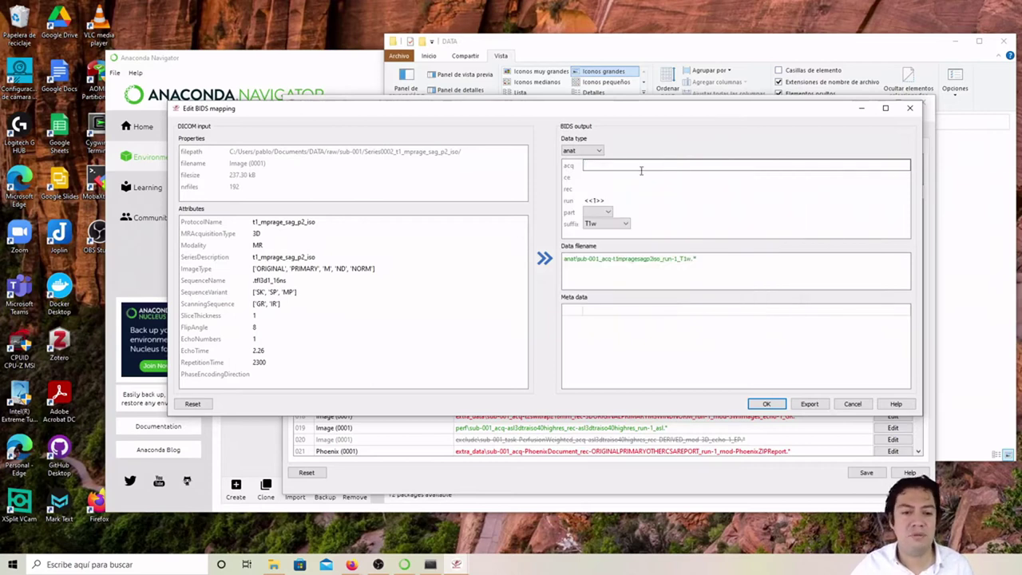
{"action": "left_click", "coordinate": [638, 176]}
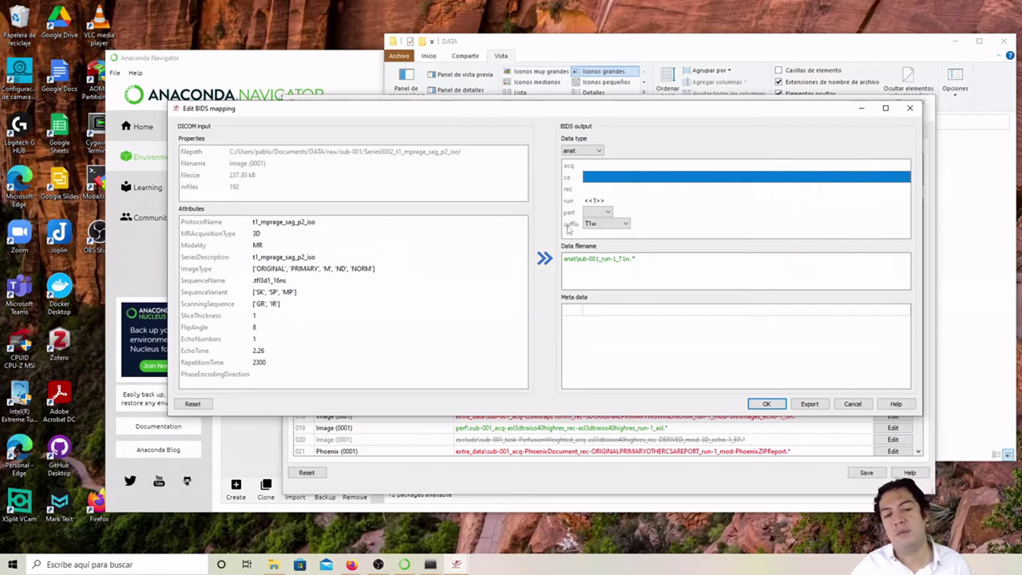
{"action": "mouse_move", "coordinate": [568, 229]}
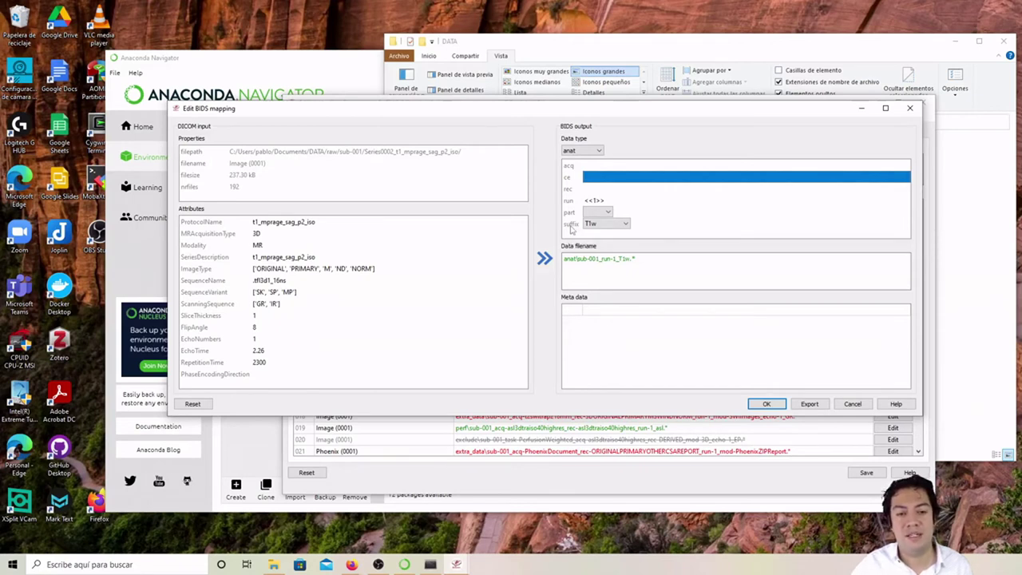
{"action": "left_click", "coordinate": [602, 226]}
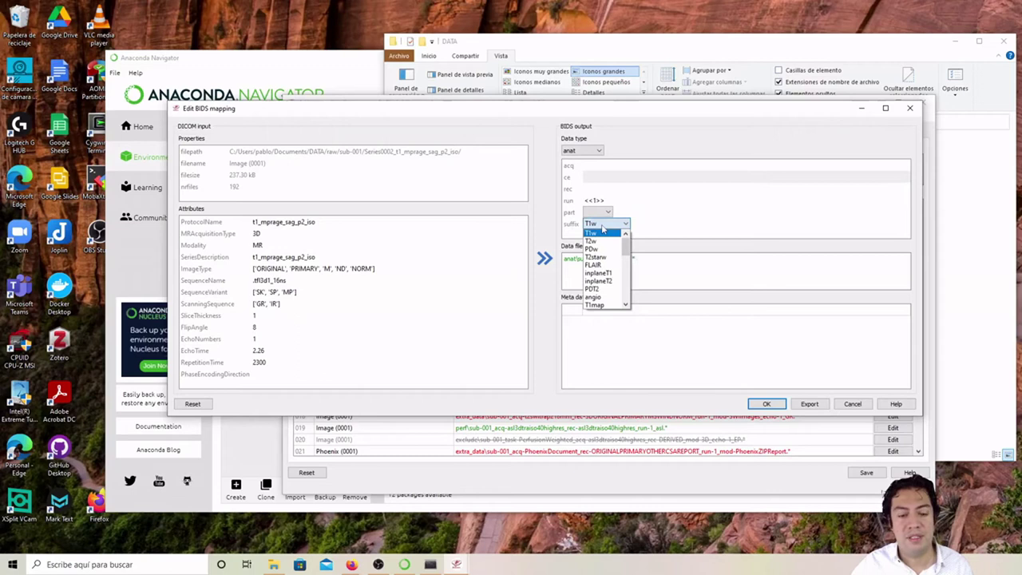
{"action": "left_click", "coordinate": [600, 229]}
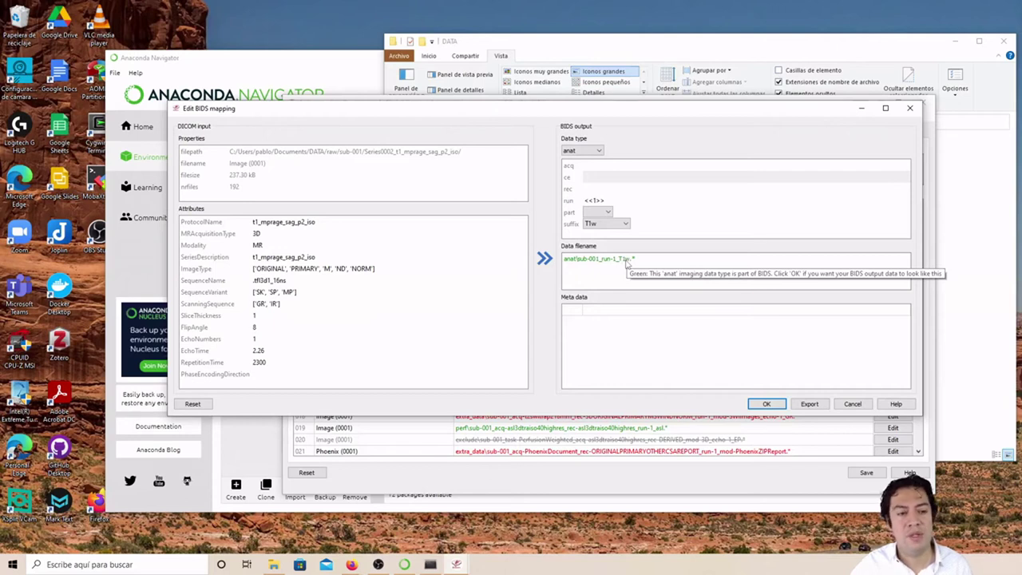
{"action": "left_click", "coordinate": [766, 403]}
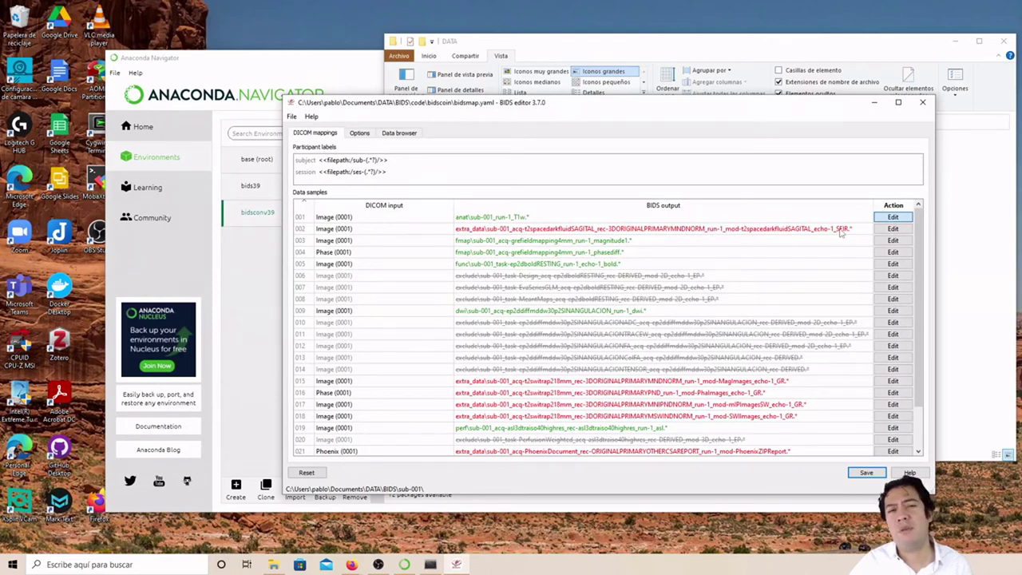
Step: Edit the mapping of sample 002, setting its data type to anat and clearing its acq and rec labels
{"action": "mouse_move", "coordinate": [841, 233]}
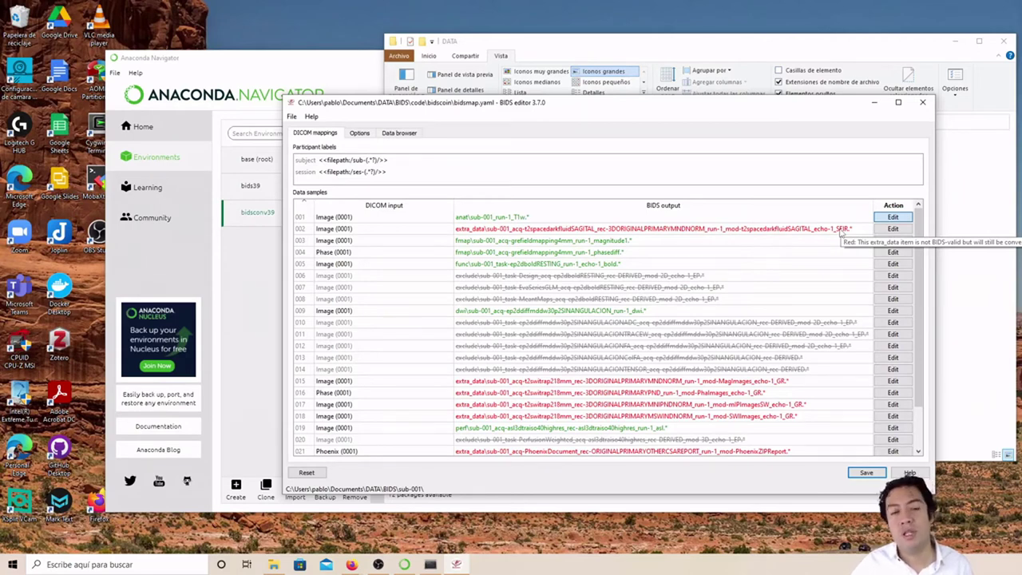
{"action": "left_click", "coordinate": [886, 229]}
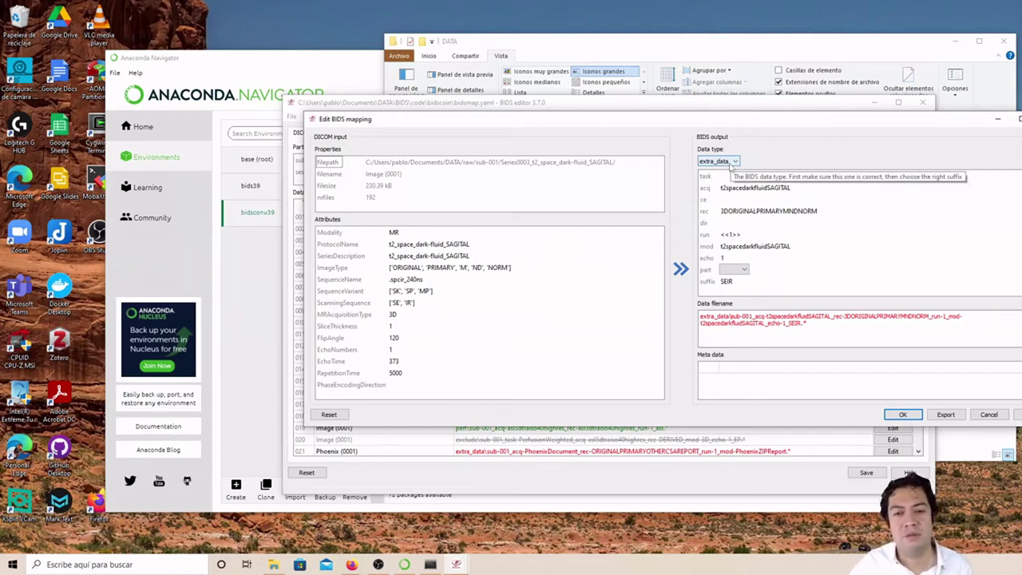
{"action": "left_click", "coordinate": [731, 162]}
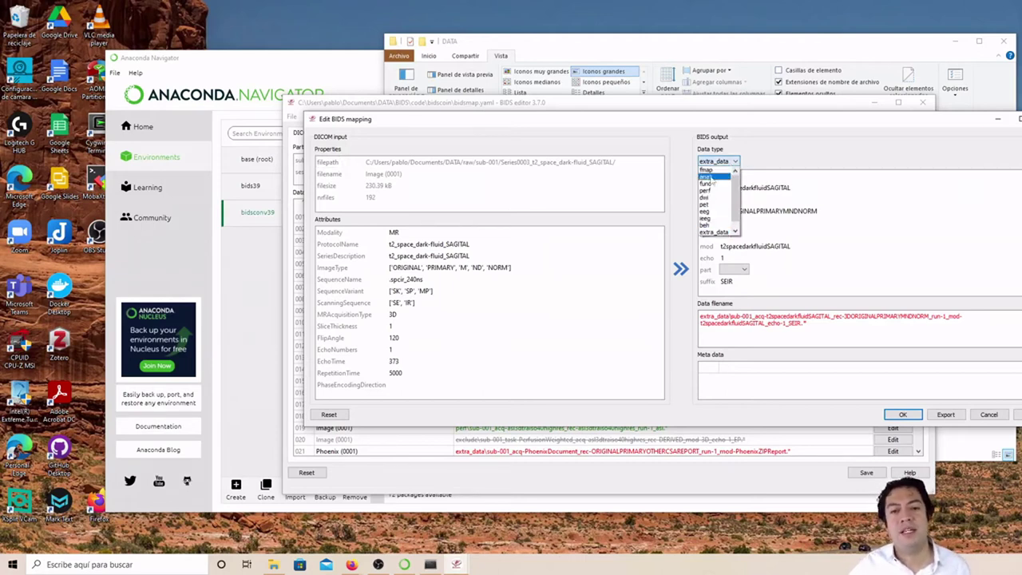
{"action": "left_click", "coordinate": [708, 181]}
{"action": "double_click", "coordinate": [736, 175]}
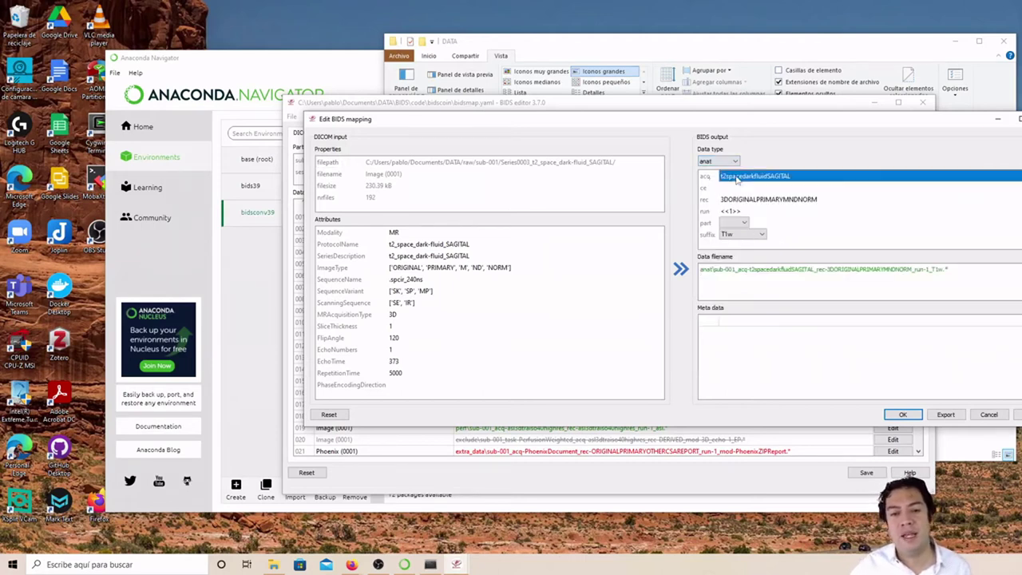
{"action": "key", "text": "BackSpace"}
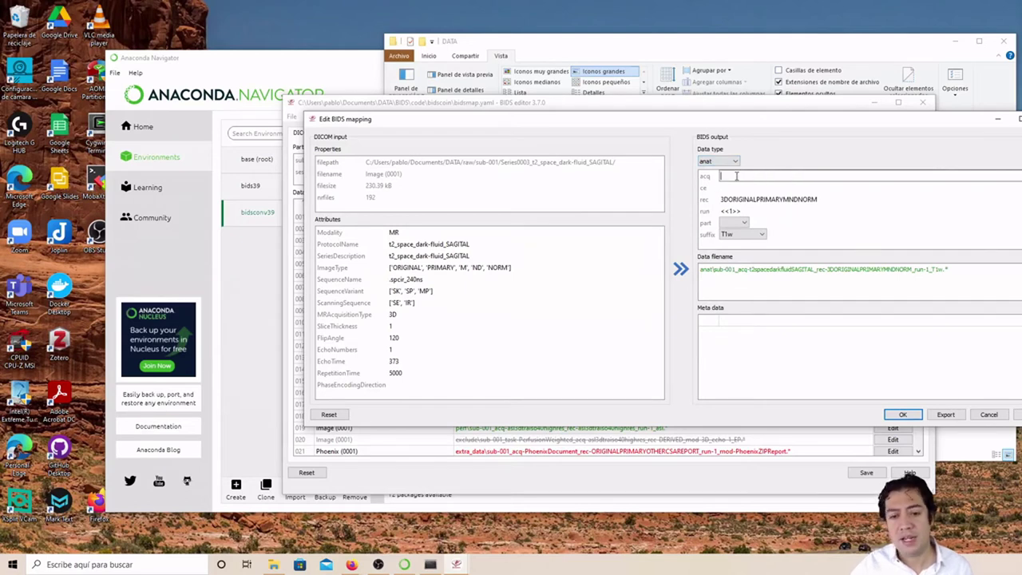
{"action": "double_click", "coordinate": [742, 198]}
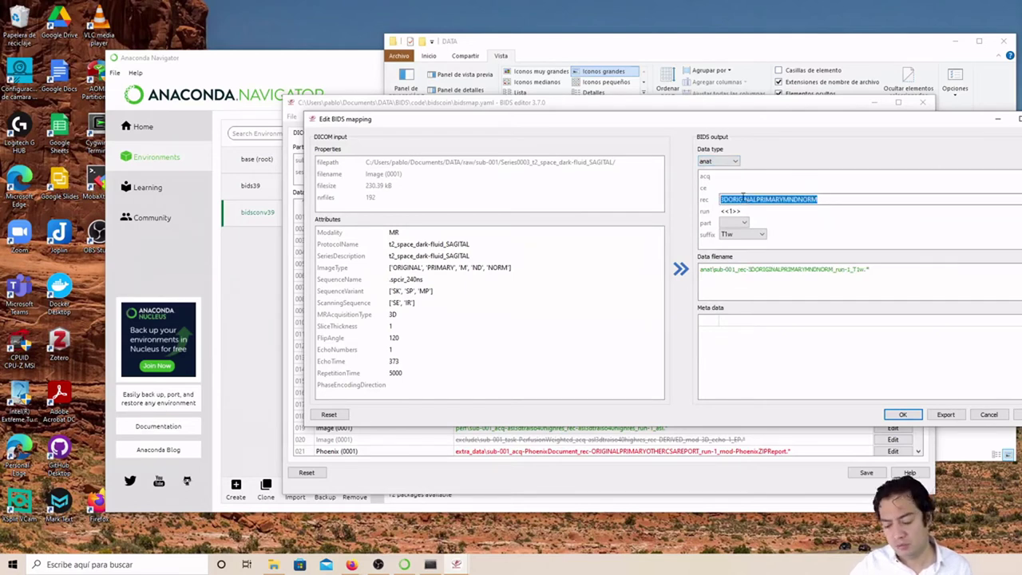
{"action": "key", "text": "BackSpace"}
{"action": "left_click", "coordinate": [739, 188]}
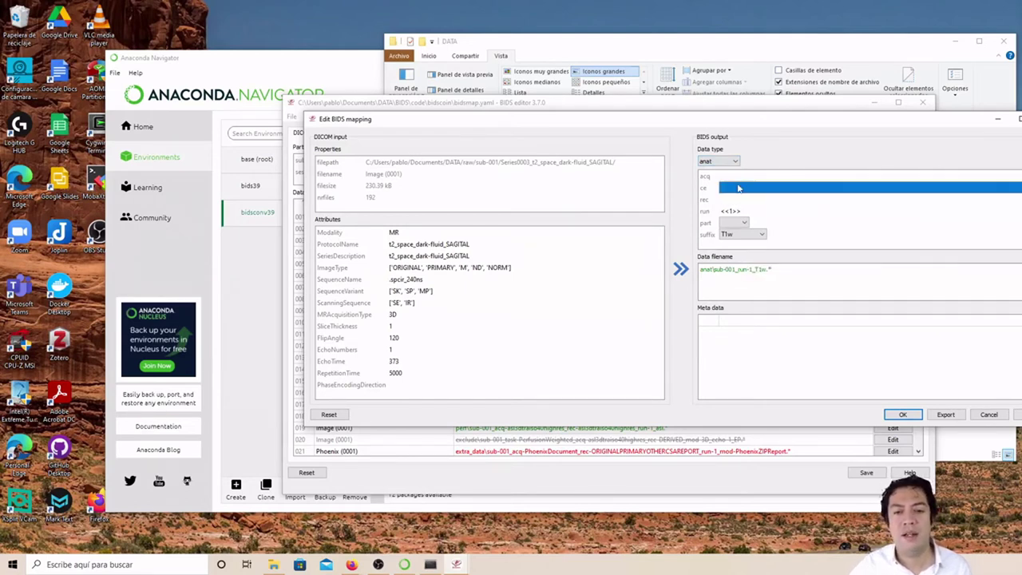
Step: Set the suffix of sample 002 to T2w, clear its refilled acq label and accept the mapping
{"action": "left_click", "coordinate": [736, 234]}
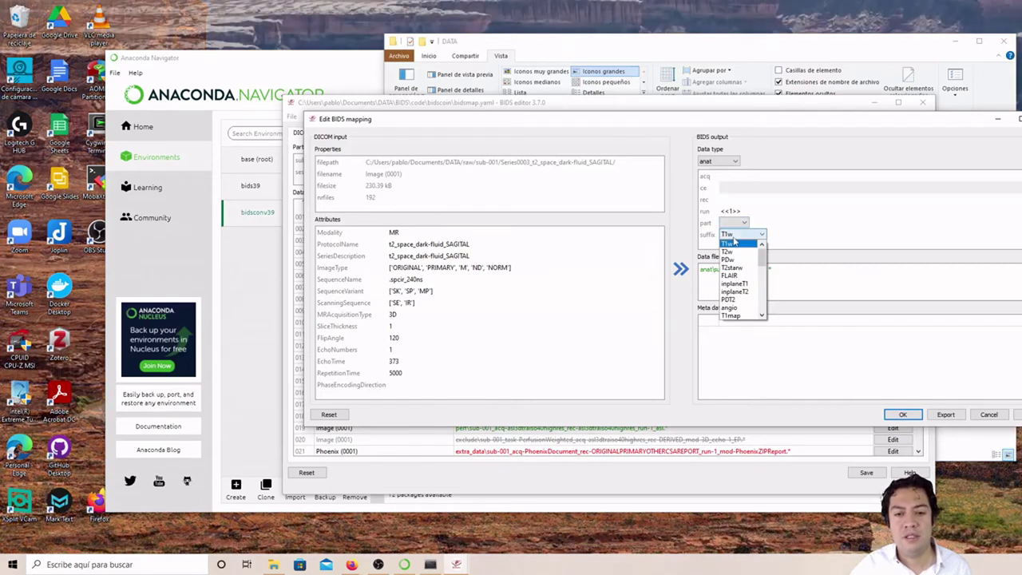
{"action": "left_click", "coordinate": [728, 251]}
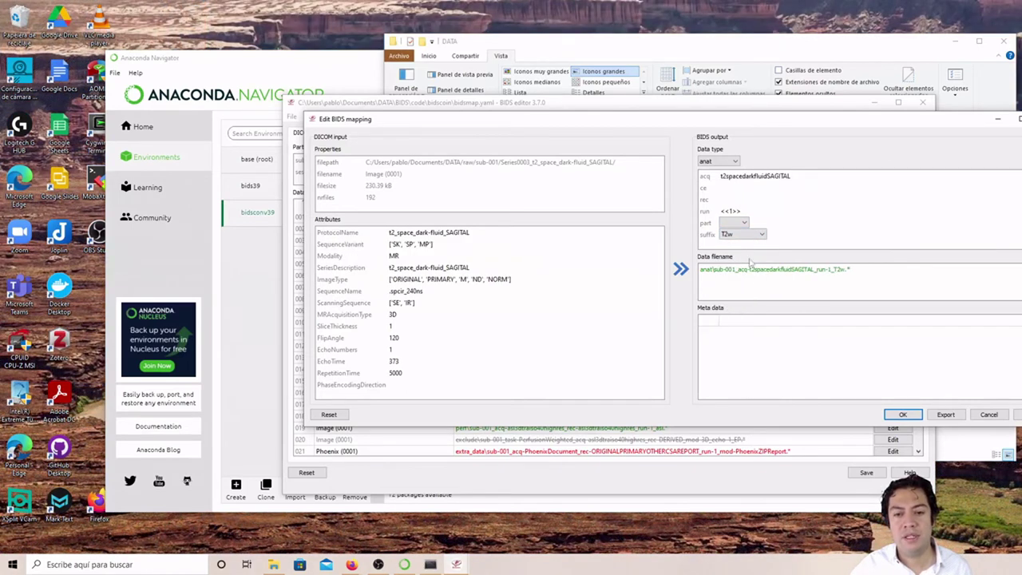
{"action": "double_click", "coordinate": [744, 176]}
{"action": "key", "text": "BackSpace"}
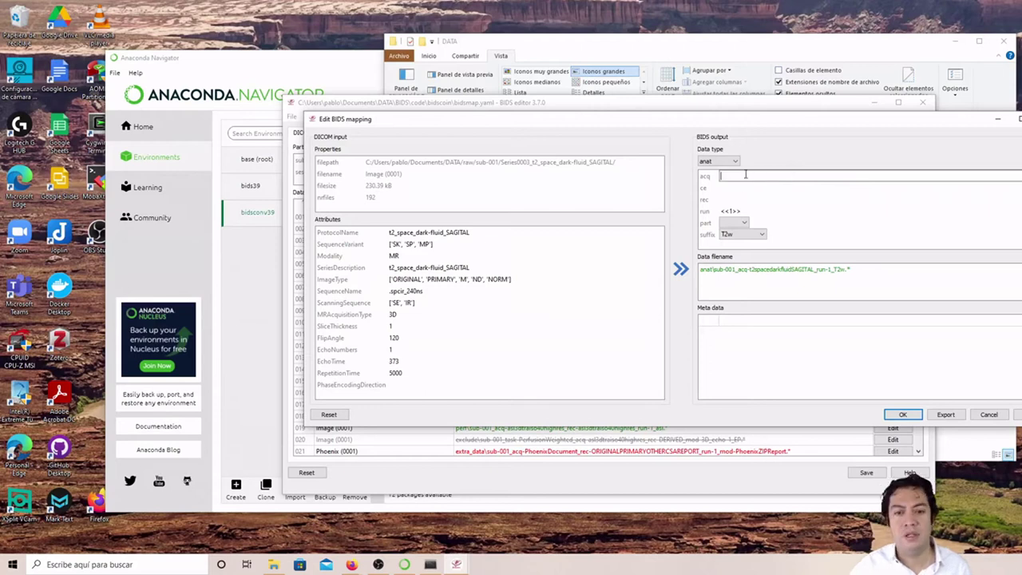
{"action": "left_click", "coordinate": [739, 188]}
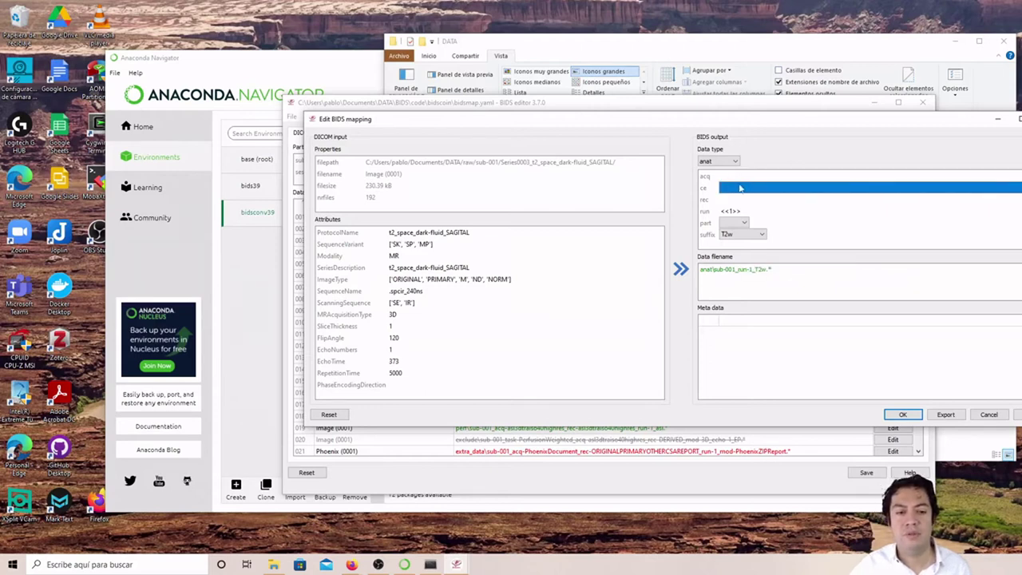
{"action": "left_click", "coordinate": [902, 415]}
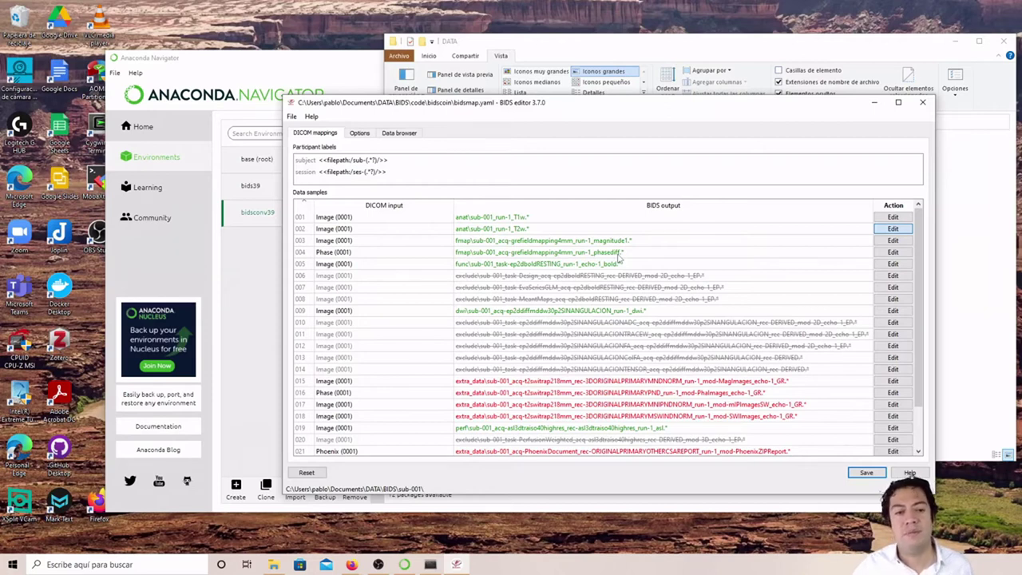
Step: Set the data type of sample 003, the field-mapping magnitude image, to exclude and accept the mapping
{"action": "left_click", "coordinate": [886, 241]}
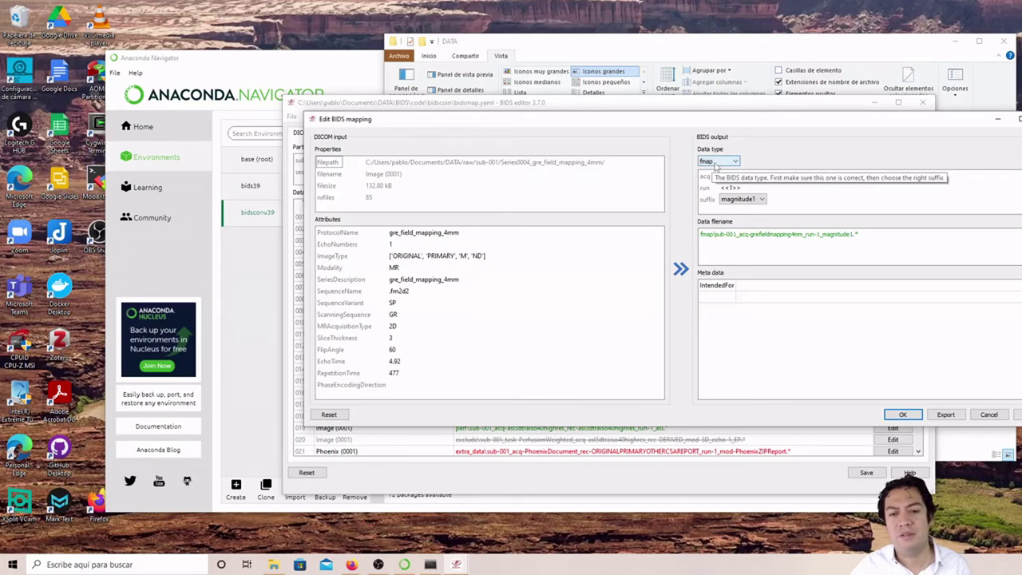
{"action": "left_click", "coordinate": [715, 163]}
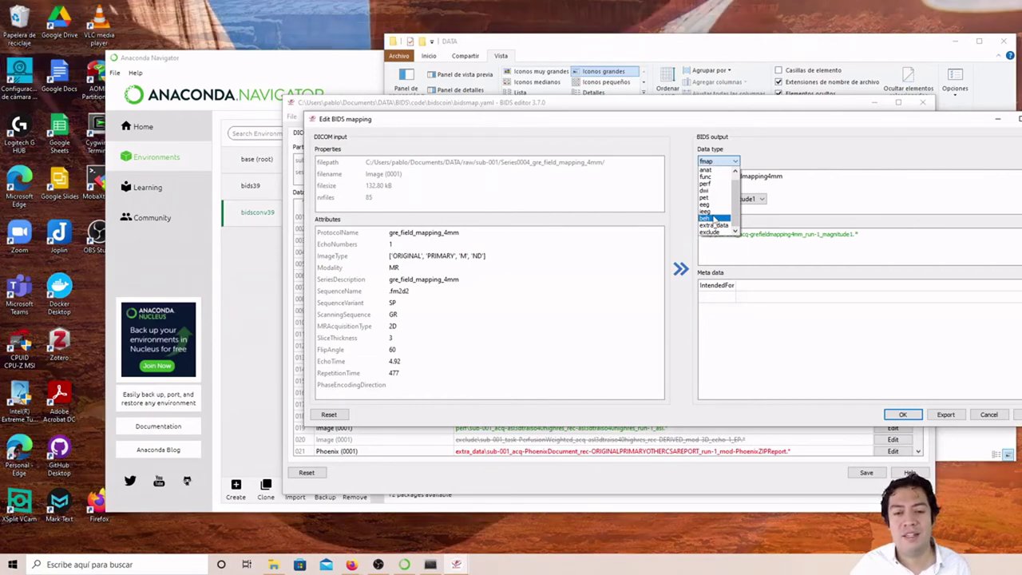
{"action": "left_click", "coordinate": [717, 232]}
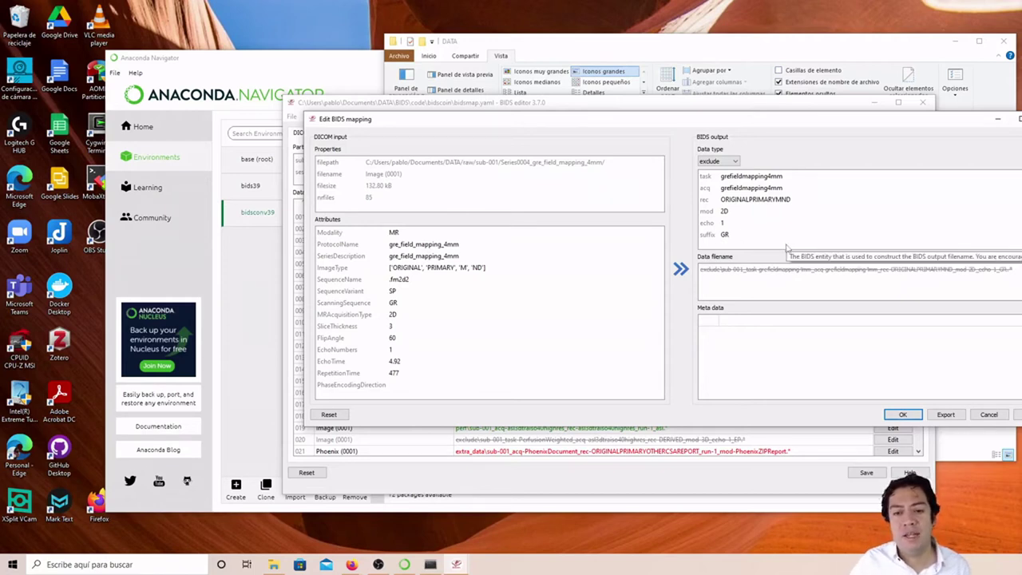
{"action": "left_click", "coordinate": [899, 414]}
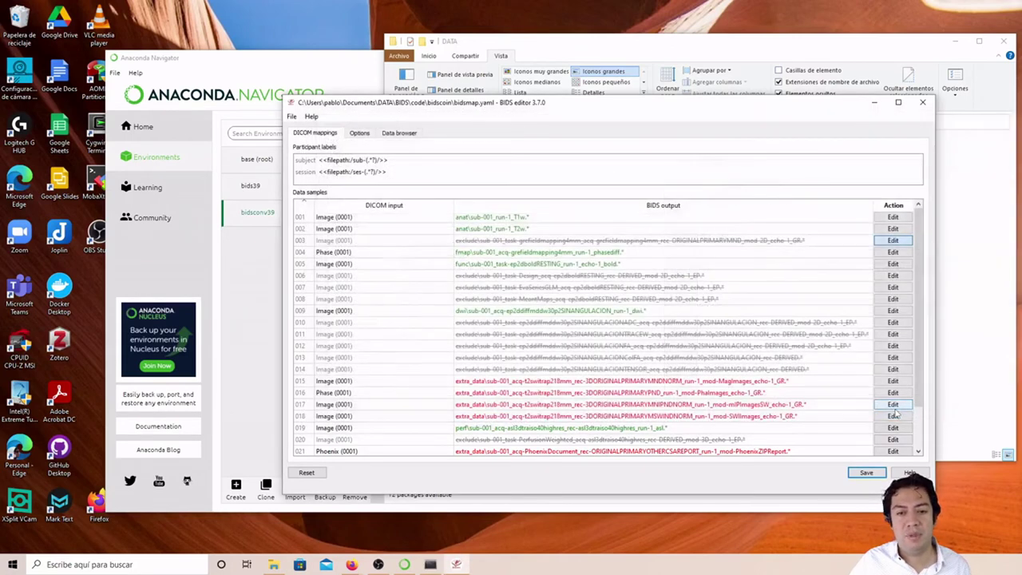
Step: Set the data type of sample 004, the field-mapping phase image, to exclude and accept the mapping
{"action": "left_click", "coordinate": [886, 252]}
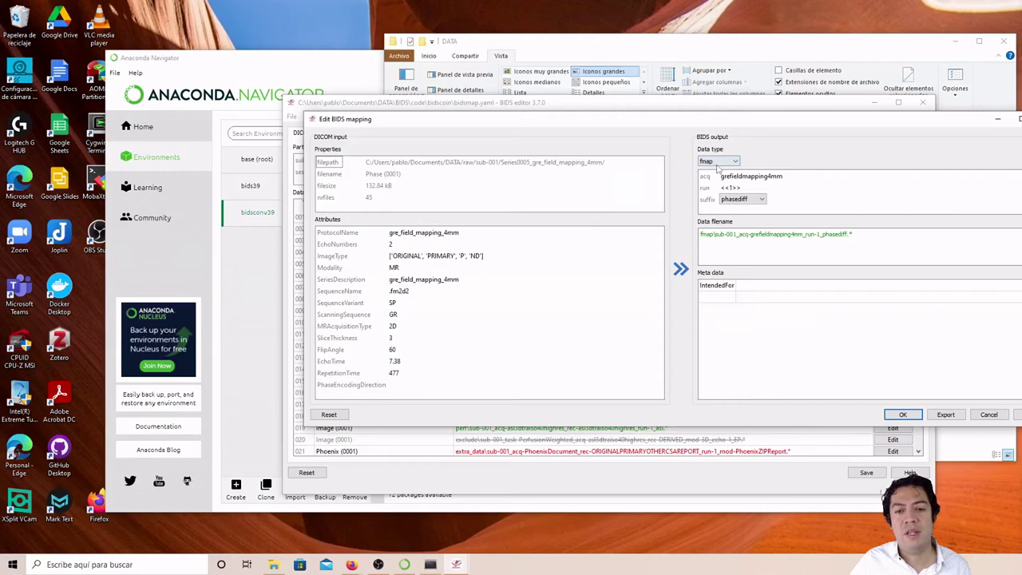
{"action": "left_click", "coordinate": [717, 164]}
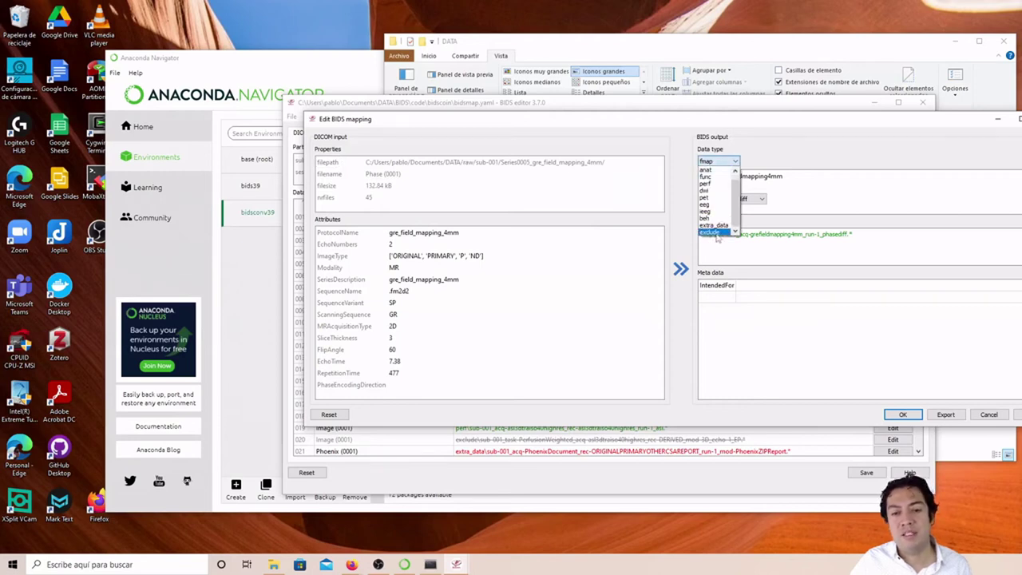
{"action": "left_click", "coordinate": [717, 233]}
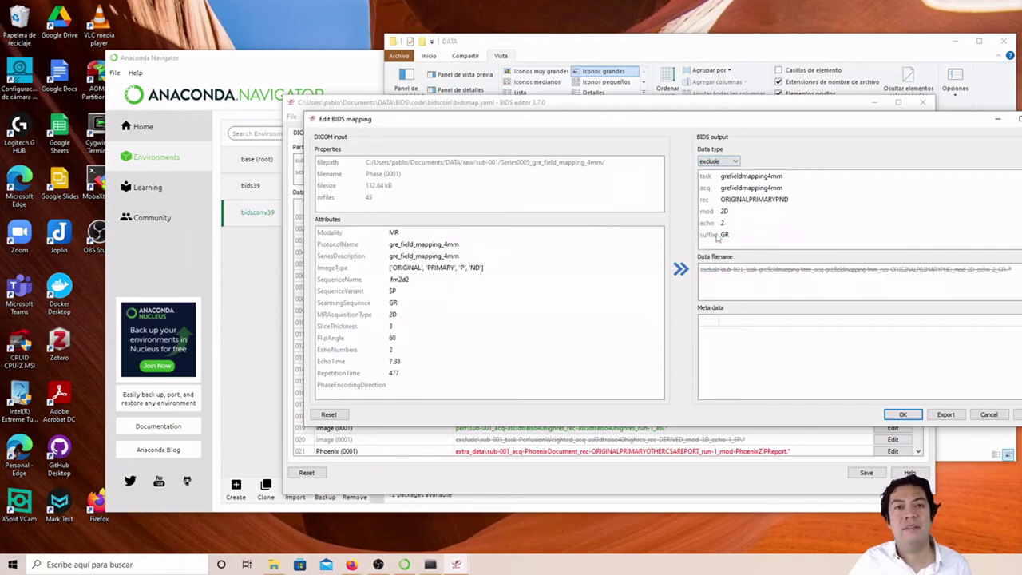
{"action": "left_click", "coordinate": [900, 415]}
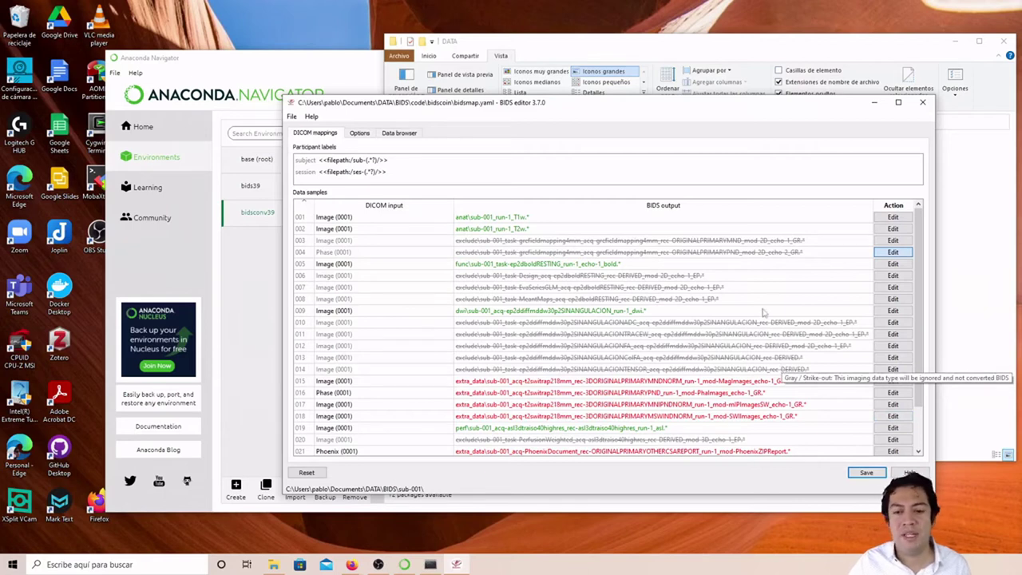
Step: Edit the mapping of resting-state sample 005, setting its task label to rest and clearing its echo label
{"action": "scroll", "coordinate": [765, 296], "scroll_direction": "down", "scroll_amount": 1}
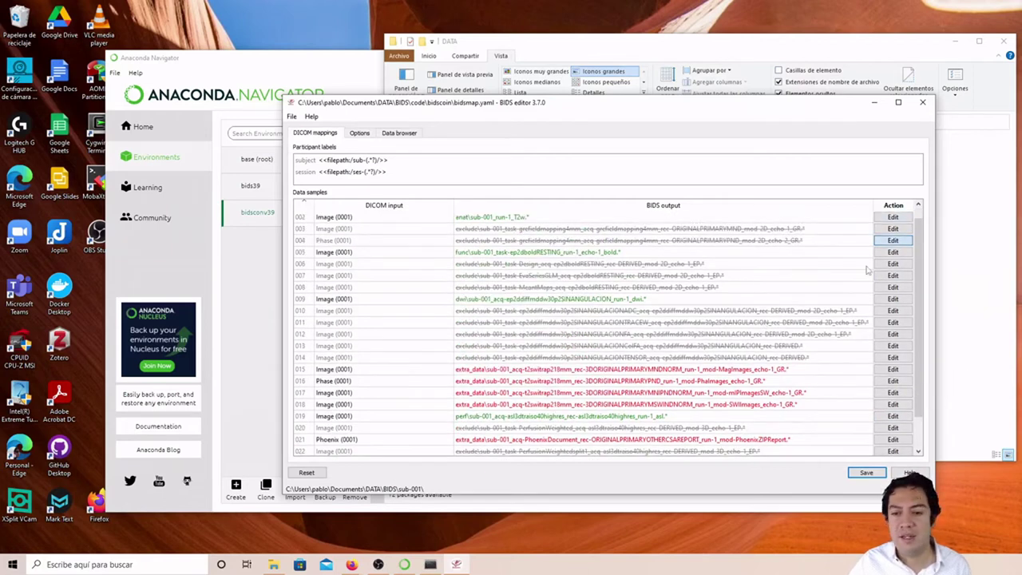
{"action": "left_click", "coordinate": [894, 252]}
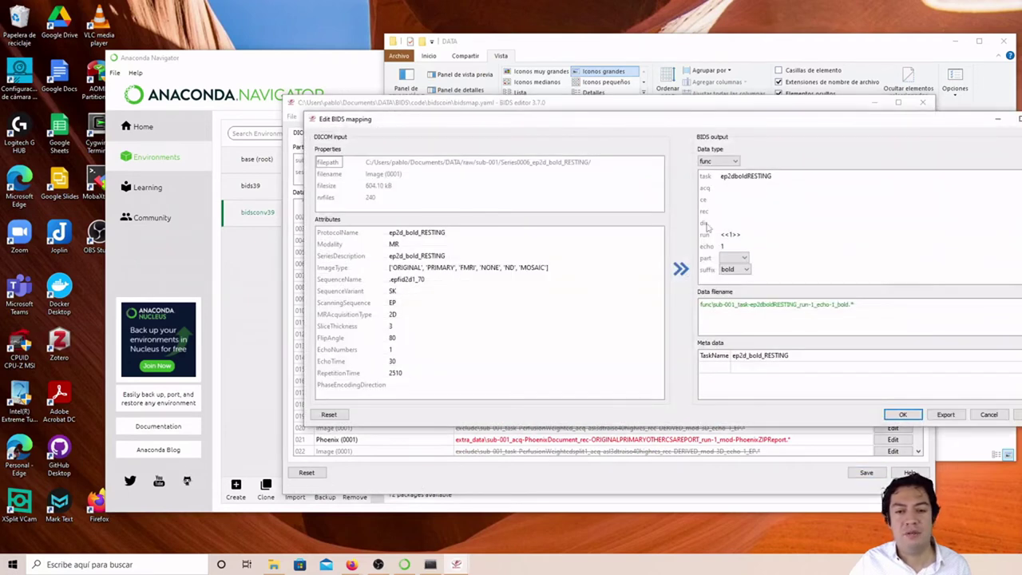
{"action": "mouse_move", "coordinate": [707, 227]}
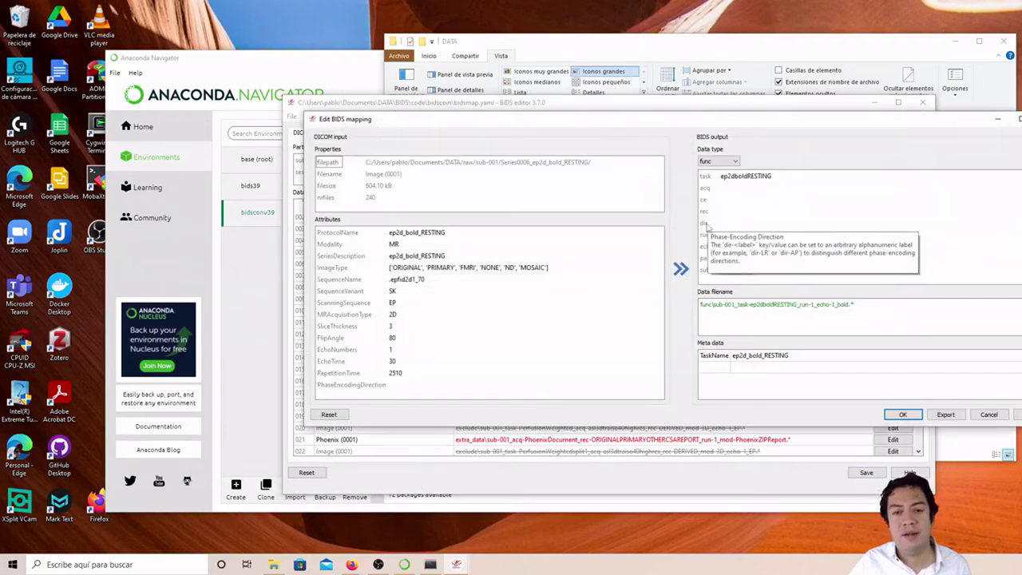
{"action": "double_click", "coordinate": [750, 177]}
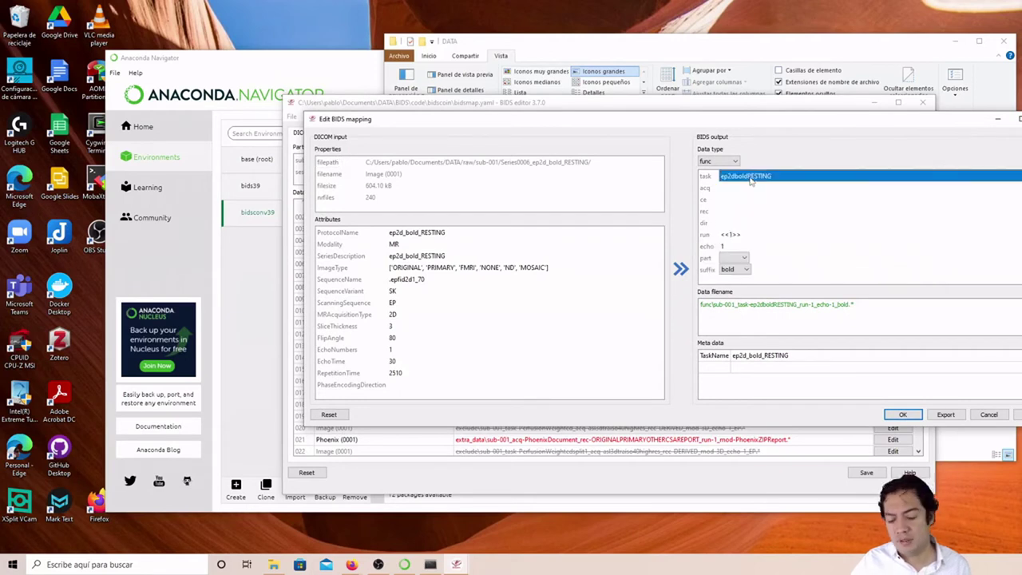
{"action": "double_click", "coordinate": [750, 179]}
{"action": "key", "text": "BackSpace"}
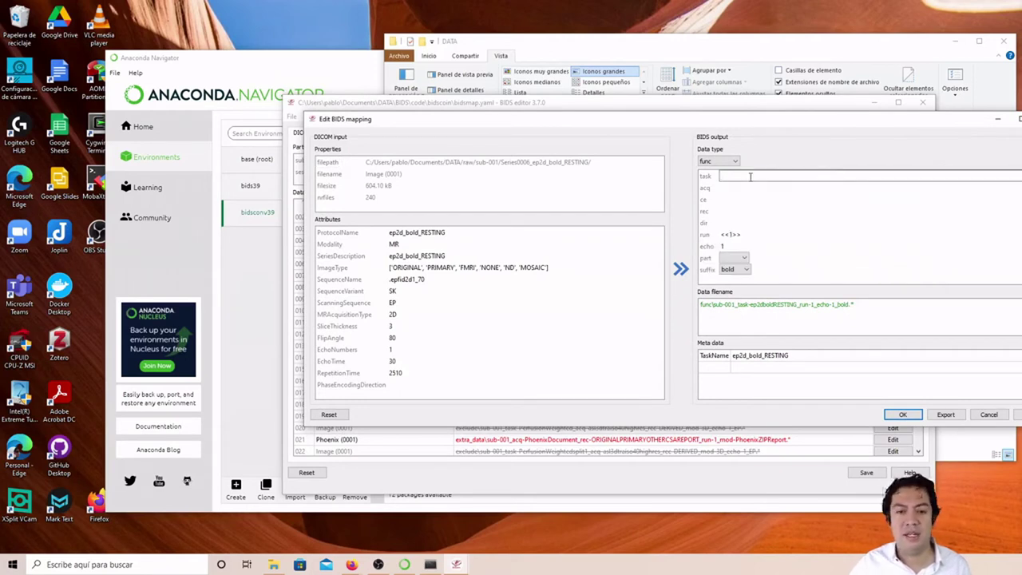
{"action": "type", "text": "rest"}
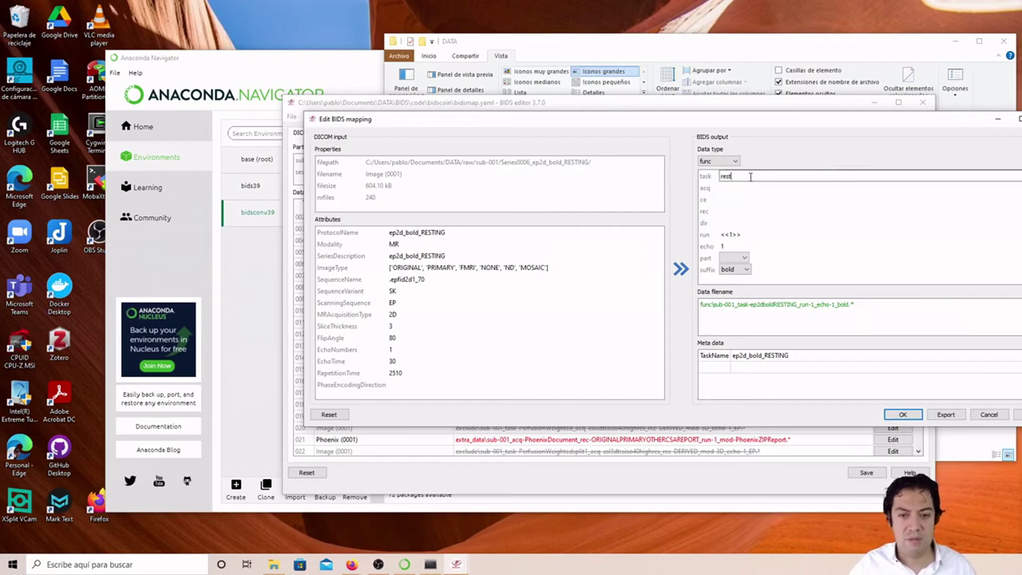
{"action": "left_click", "coordinate": [729, 188]}
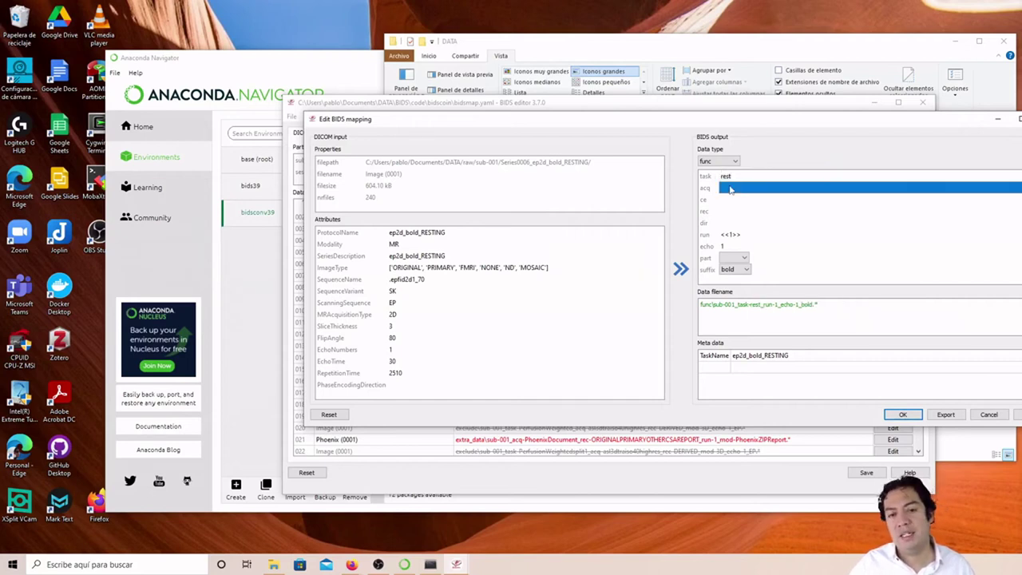
{"action": "double_click", "coordinate": [725, 245]}
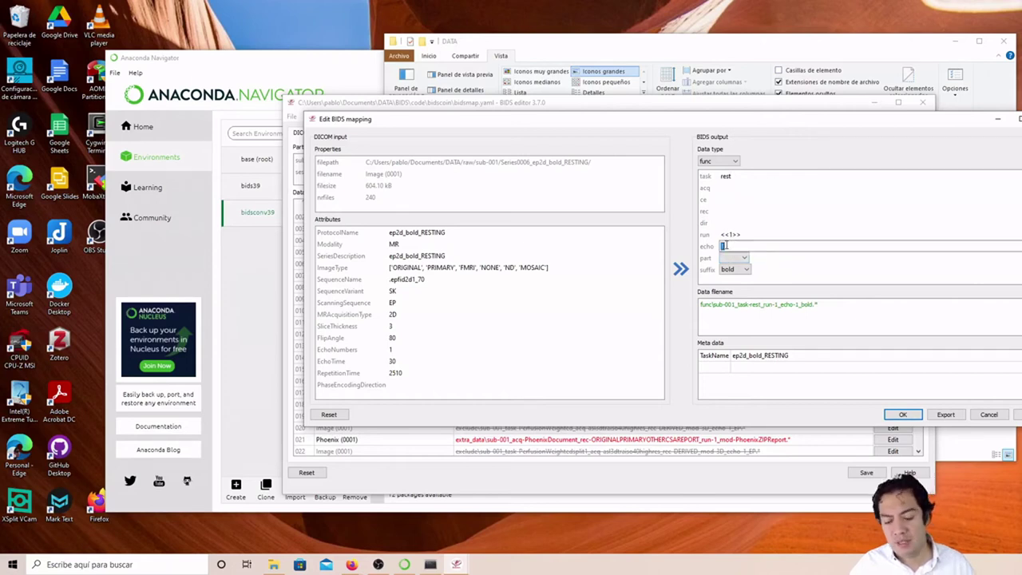
{"action": "key", "text": "BackSpace"}
{"action": "left_click", "coordinate": [719, 214]}
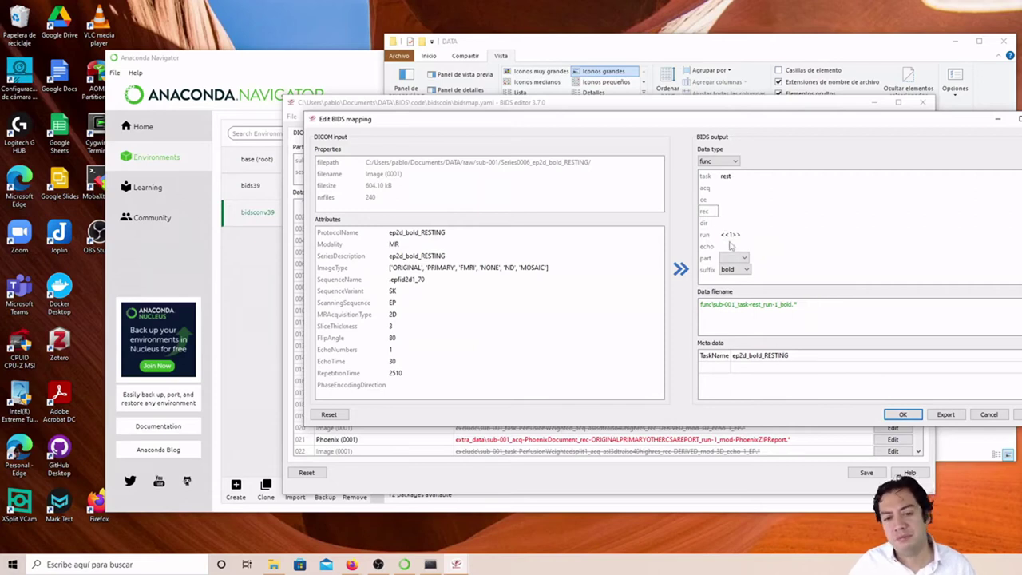
Step: Set the TaskName metadata of sample 005 to rest and accept the mapping
{"action": "left_click", "coordinate": [771, 360]}
{"action": "left_click", "coordinate": [771, 360]}
{"action": "type", "text": "rest"}
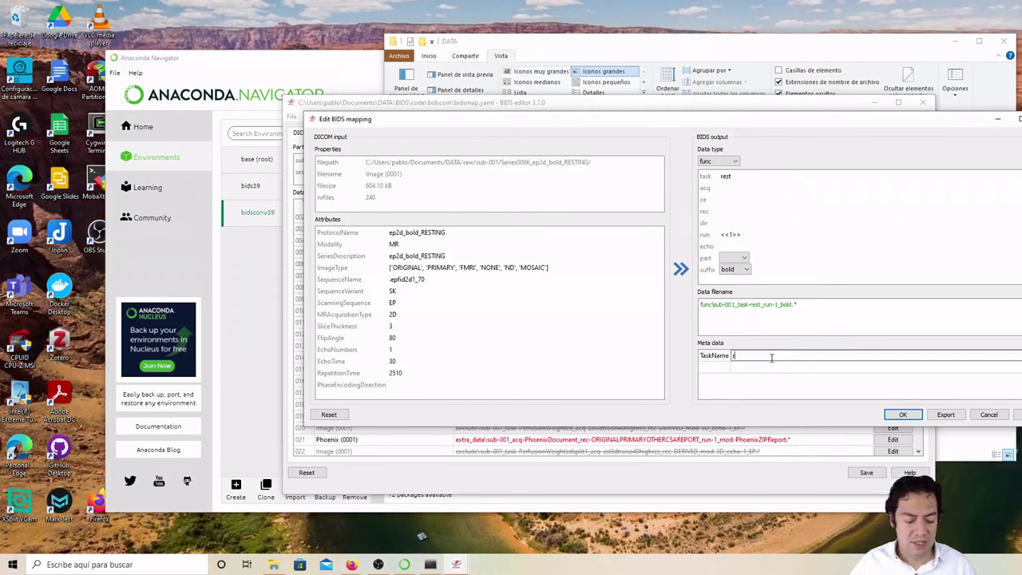
{"action": "left_click", "coordinate": [751, 373]}
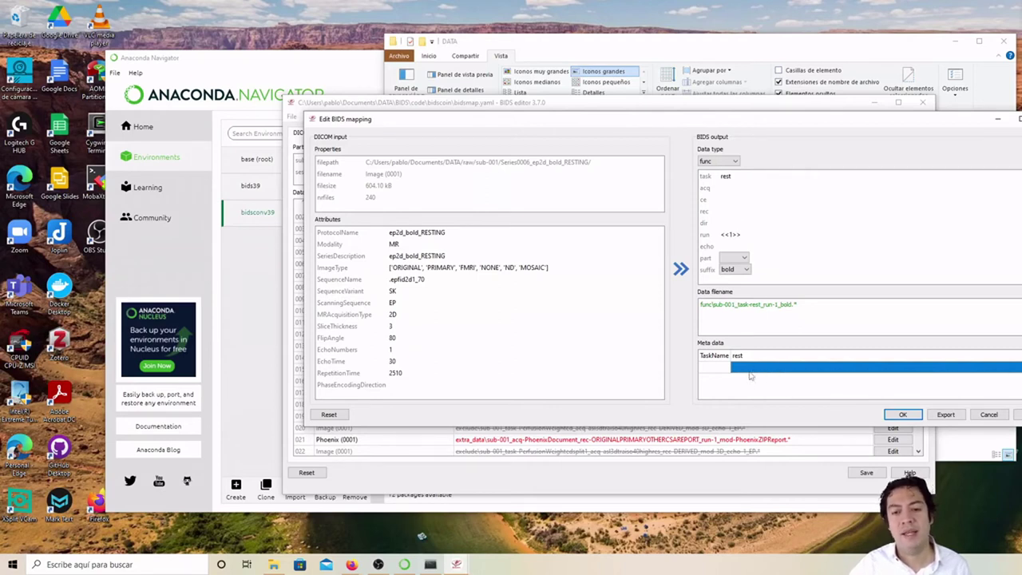
{"action": "left_click", "coordinate": [902, 415]}
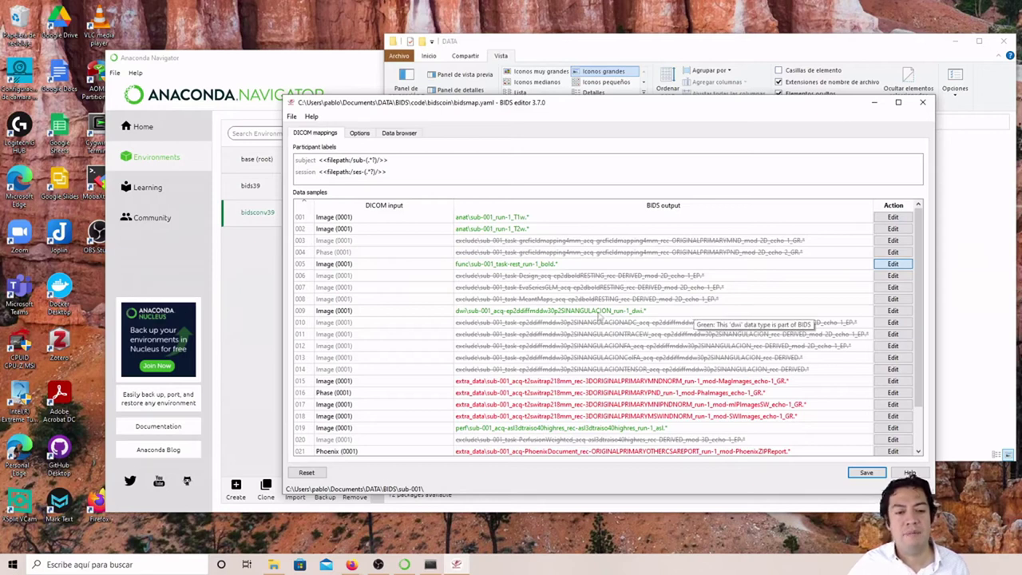
Step: Edit the mapping of diffusion sample 009 by clearing its acq label and setting dir to AP, and accept it
{"action": "left_click", "coordinate": [889, 312]}
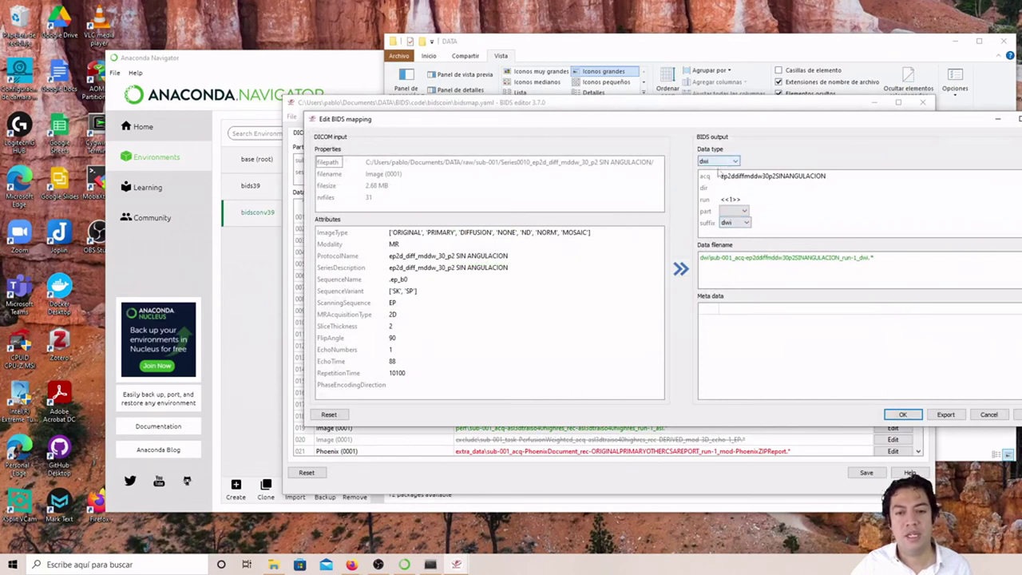
{"action": "double_click", "coordinate": [730, 177]}
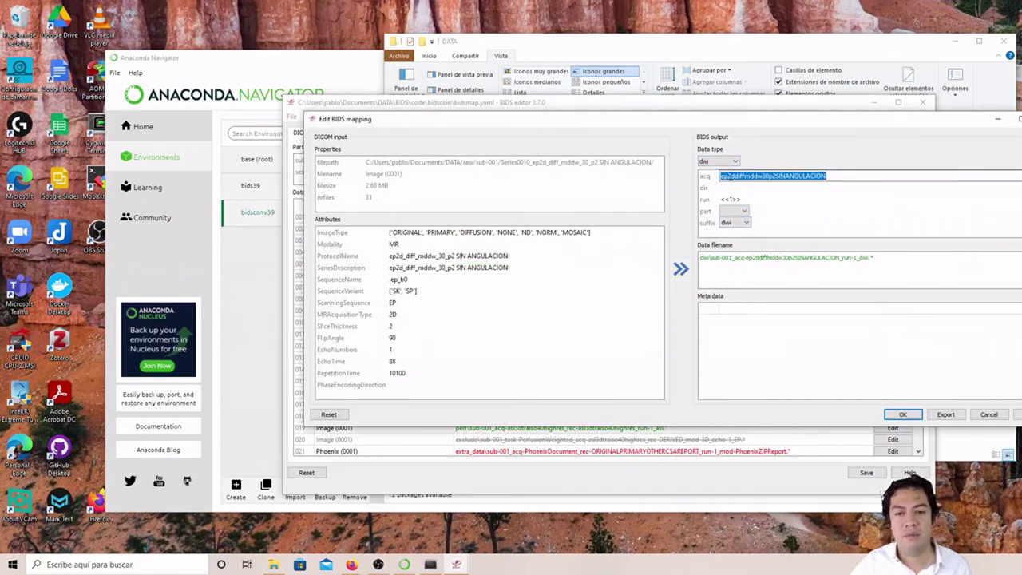
{"action": "key", "text": "BackSpace"}
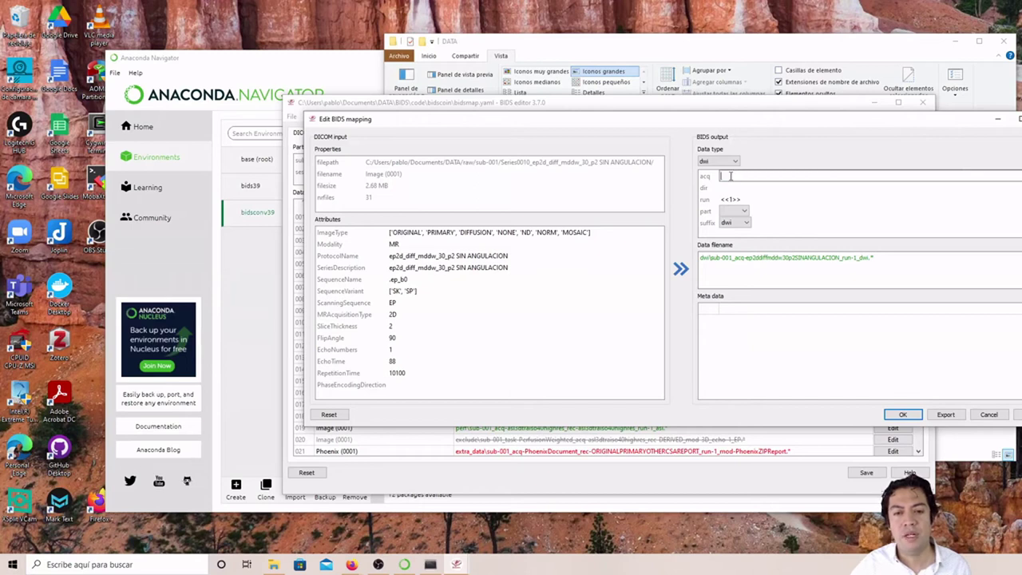
{"action": "left_click", "coordinate": [728, 189]}
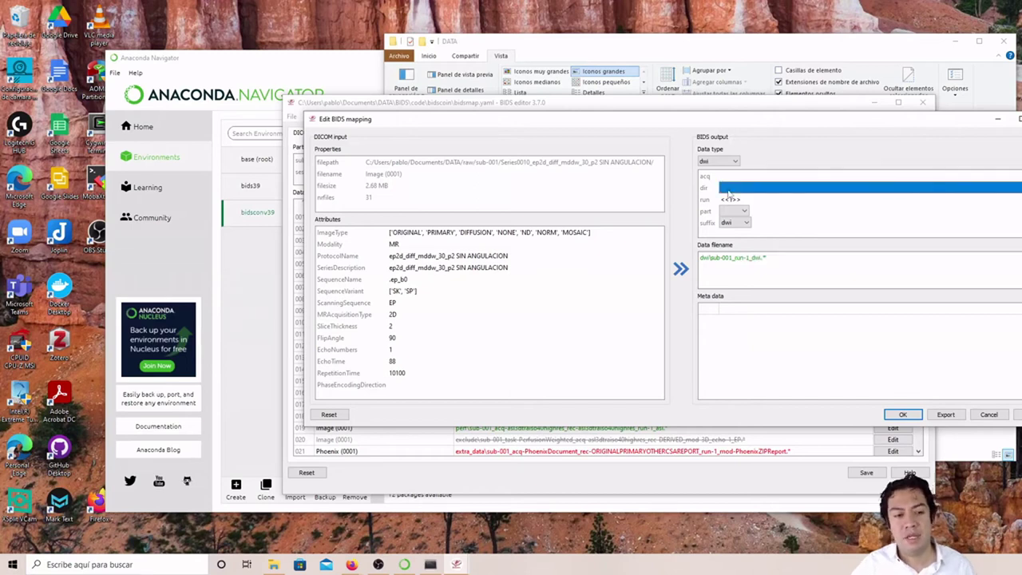
{"action": "type", "text": "AP"}
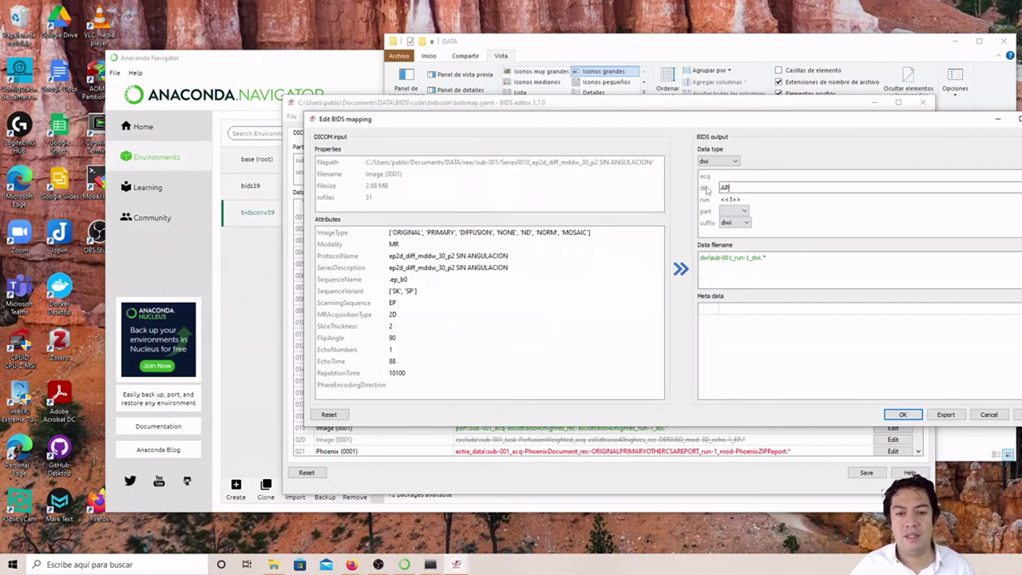
{"action": "left_click", "coordinate": [754, 201]}
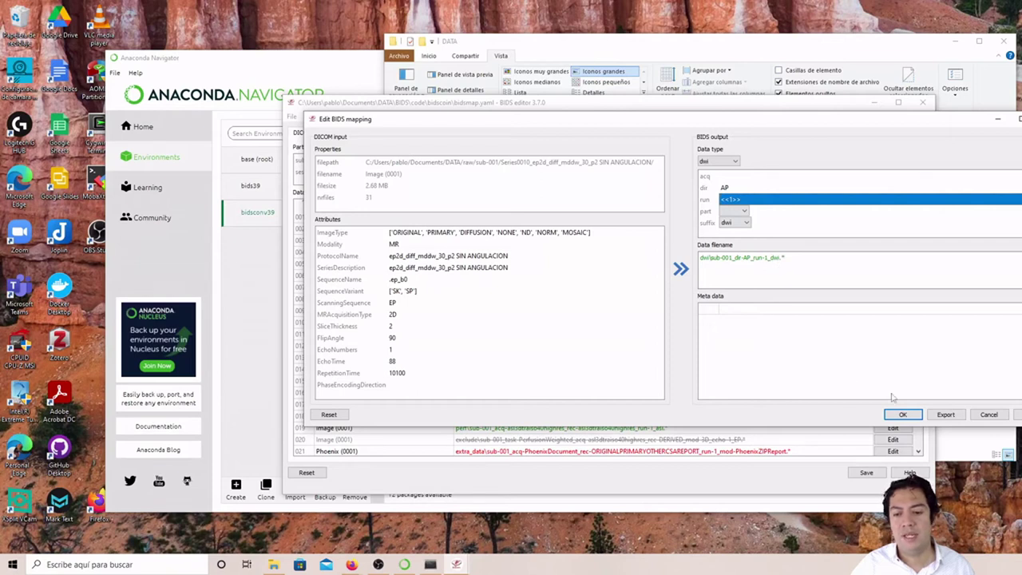
{"action": "left_click", "coordinate": [902, 414]}
Step: Set the data type of sample 015, the Mag_Images series, to exclude and accept the mapping
{"action": "scroll", "coordinate": [738, 412], "scroll_direction": "down", "scroll_amount": 1}
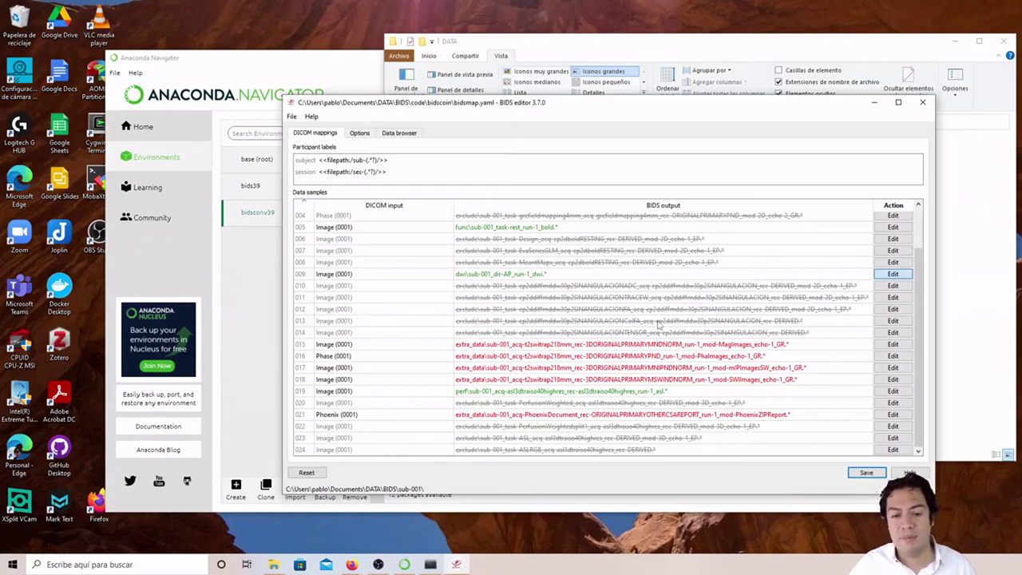
{"action": "left_click", "coordinate": [807, 344]}
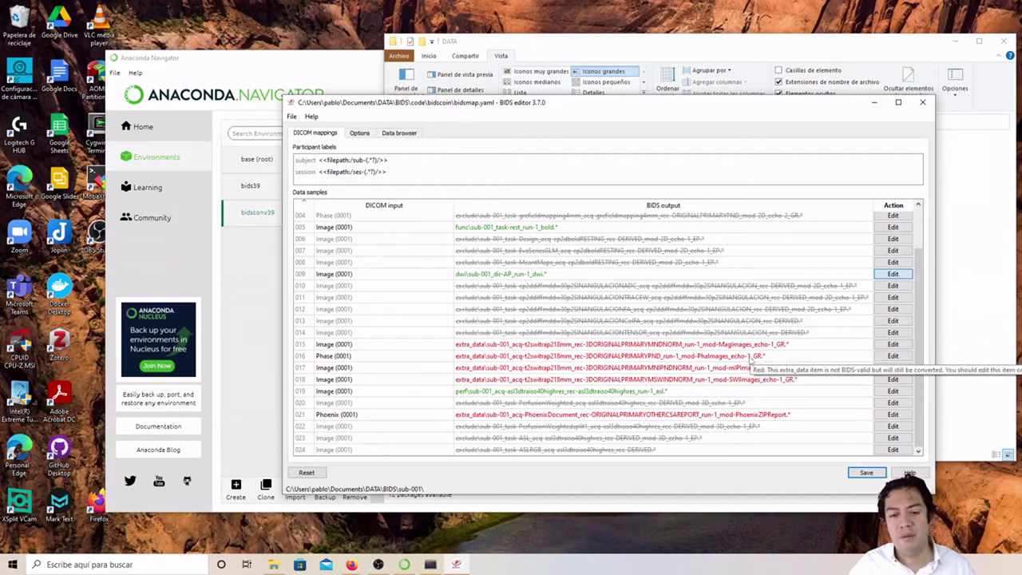
{"action": "left_click", "coordinate": [886, 348]}
{"action": "left_click", "coordinate": [718, 161]}
{"action": "left_click", "coordinate": [714, 231]}
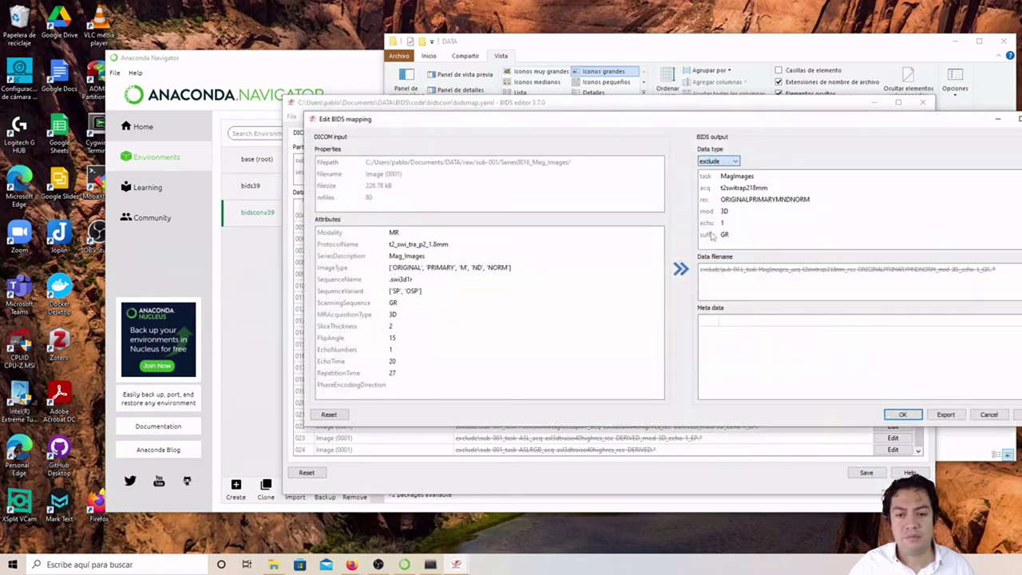
{"action": "left_click", "coordinate": [902, 415]}
Step: Set the data type of sample 016, the Pha_Images series, to exclude and accept the mapping
{"action": "left_click", "coordinate": [892, 394]}
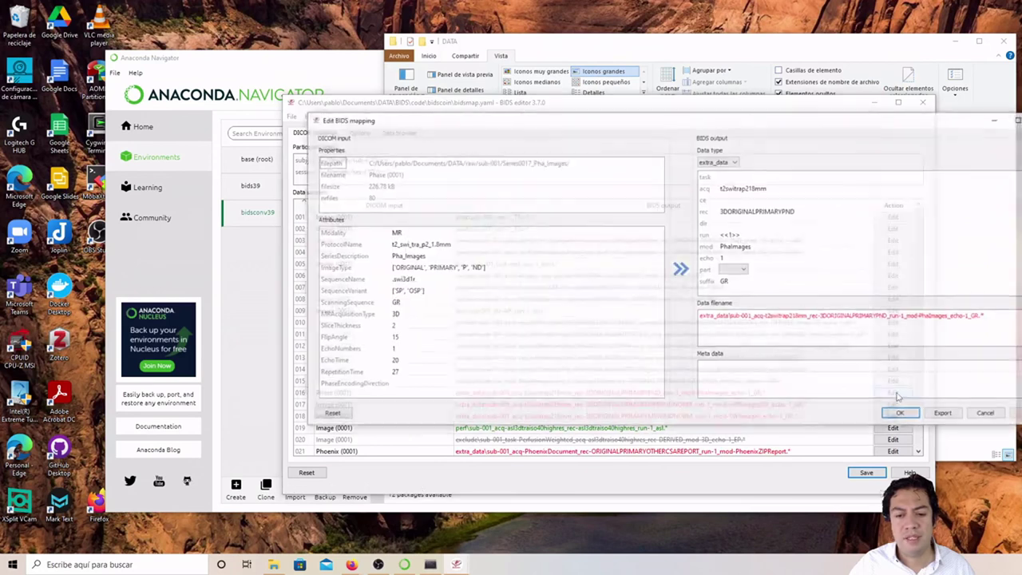
{"action": "left_click", "coordinate": [718, 161]}
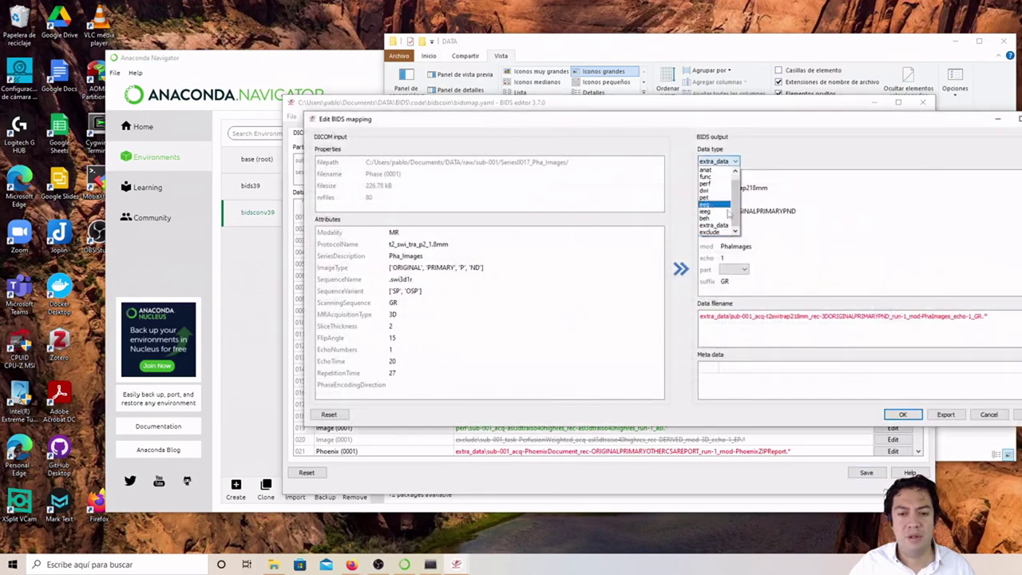
{"action": "left_click", "coordinate": [711, 232]}
{"action": "left_click", "coordinate": [902, 414]}
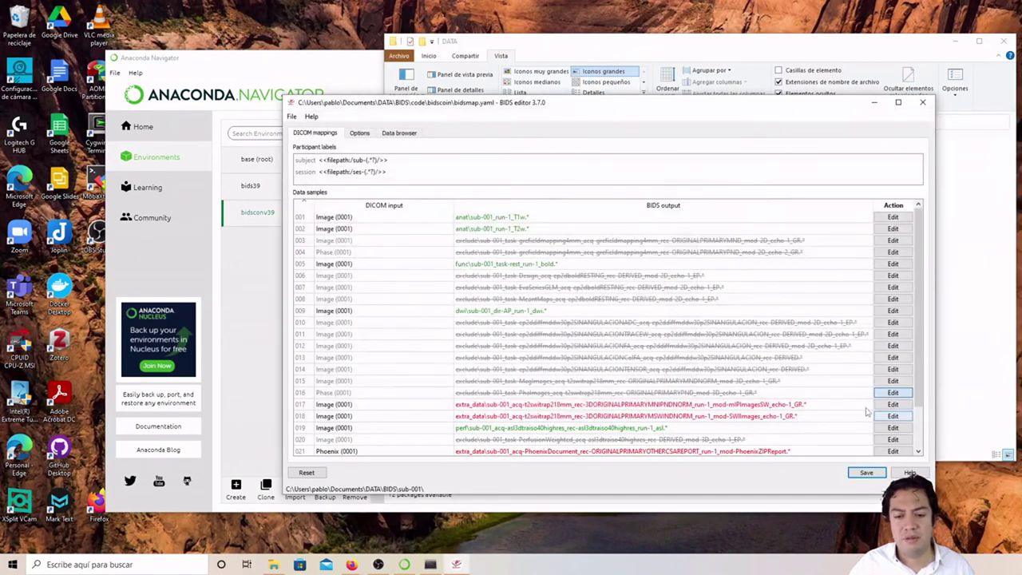
Step: Set the data type of sample 017, the mIP_Images(SW) series, to exclude and accept the mapping
{"action": "left_click", "coordinate": [893, 404]}
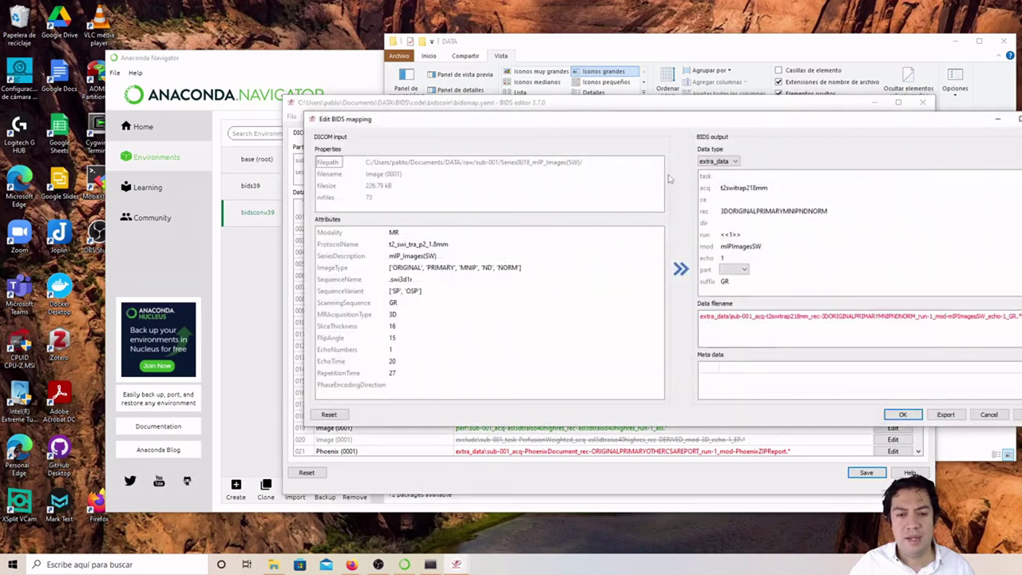
{"action": "left_click", "coordinate": [718, 161]}
{"action": "left_click", "coordinate": [712, 232]}
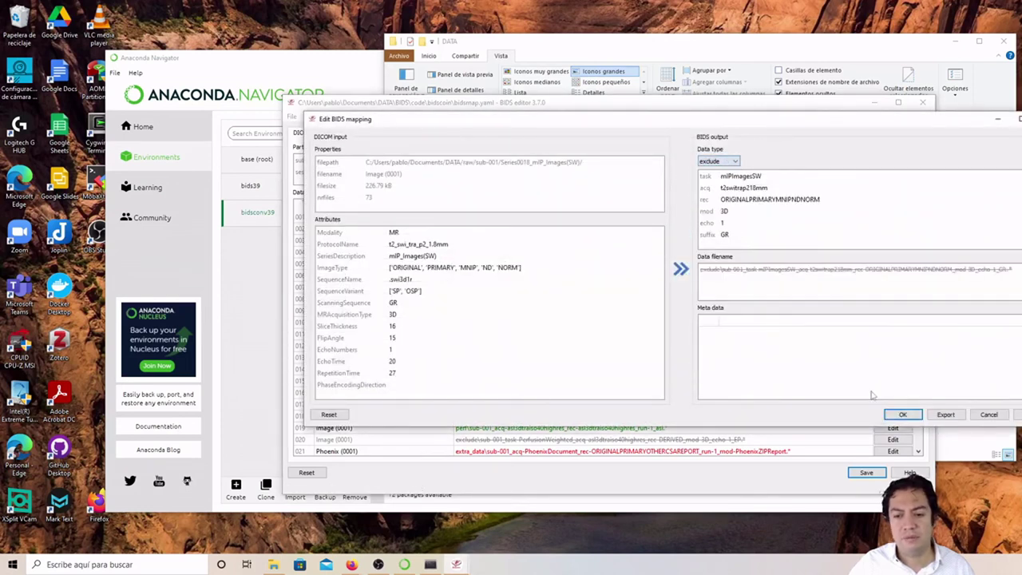
{"action": "left_click", "coordinate": [902, 414]}
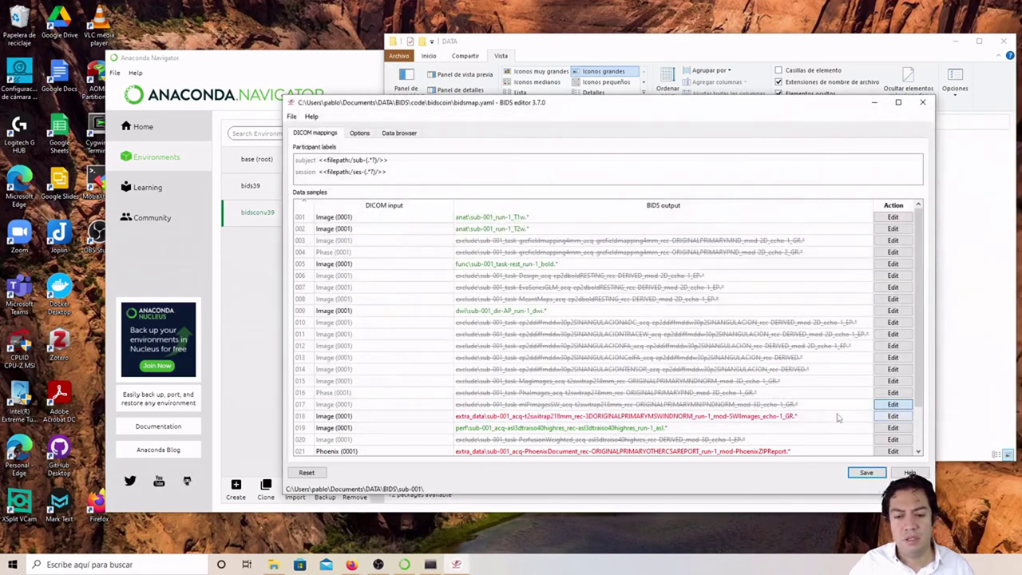
Step: Edit the mapping of sample 018, the SWI_Images series, clearing its acq, rec and mod labels
{"action": "left_click", "coordinate": [884, 418]}
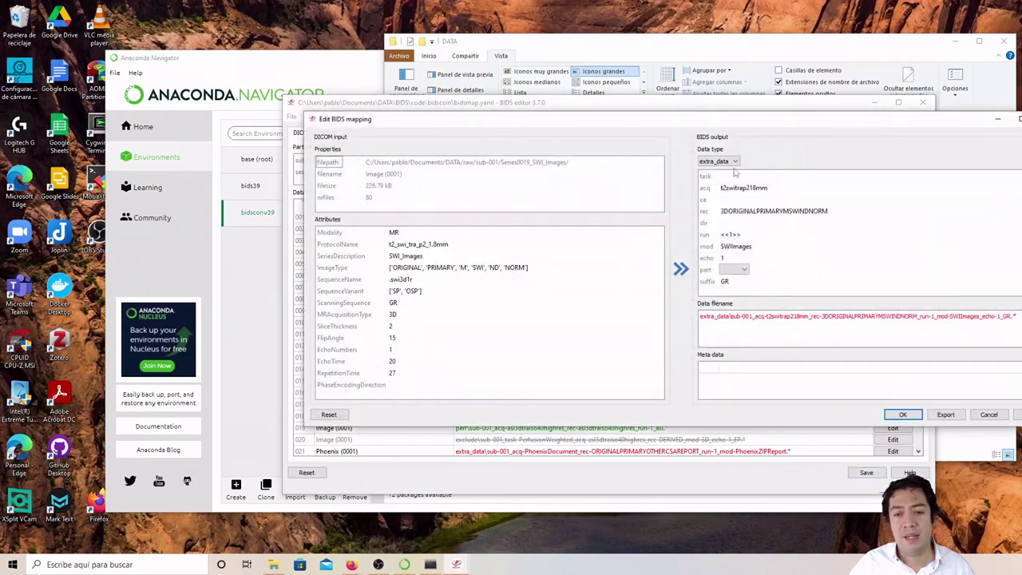
{"action": "double_click", "coordinate": [736, 187]}
{"action": "key", "text": "BackSpace"}
{"action": "double_click", "coordinate": [742, 211]}
{"action": "key", "text": "BackSpace"}
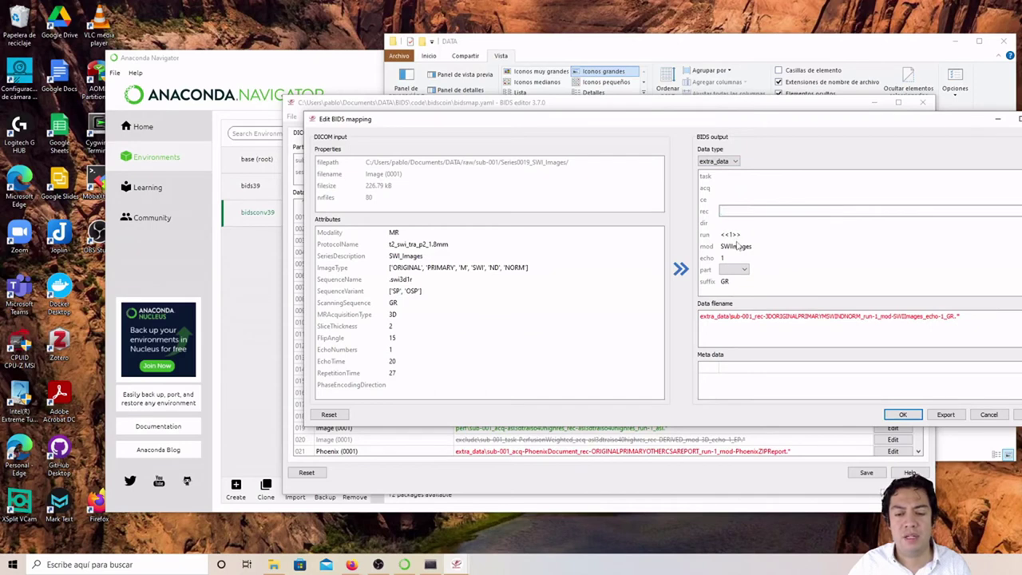
{"action": "double_click", "coordinate": [738, 246]}
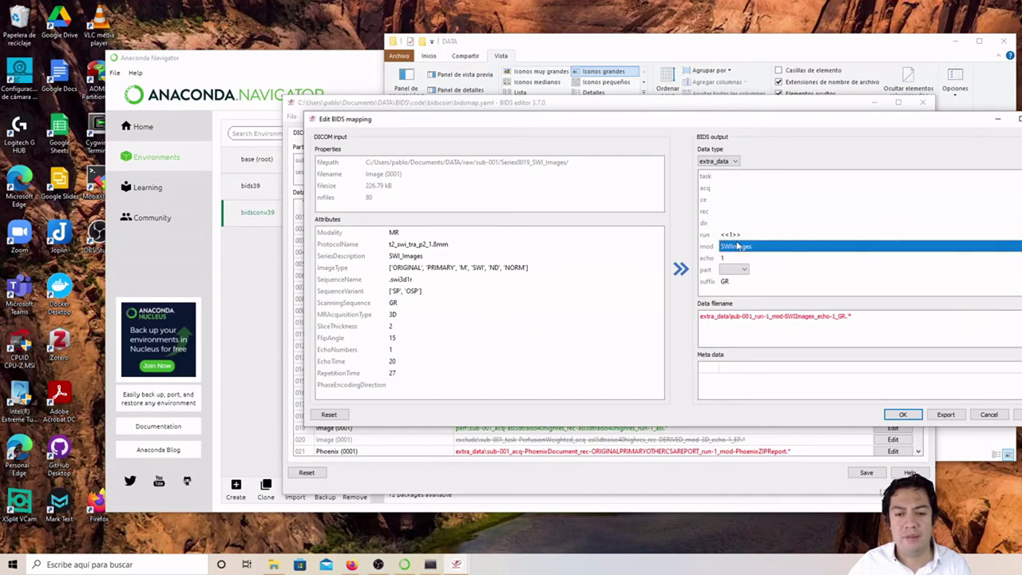
{"action": "key", "text": "BackSpace"}
Step: Set the suffix of sample 018 to SWI, clear its echo label and accept the mapping
{"action": "double_click", "coordinate": [736, 280]}
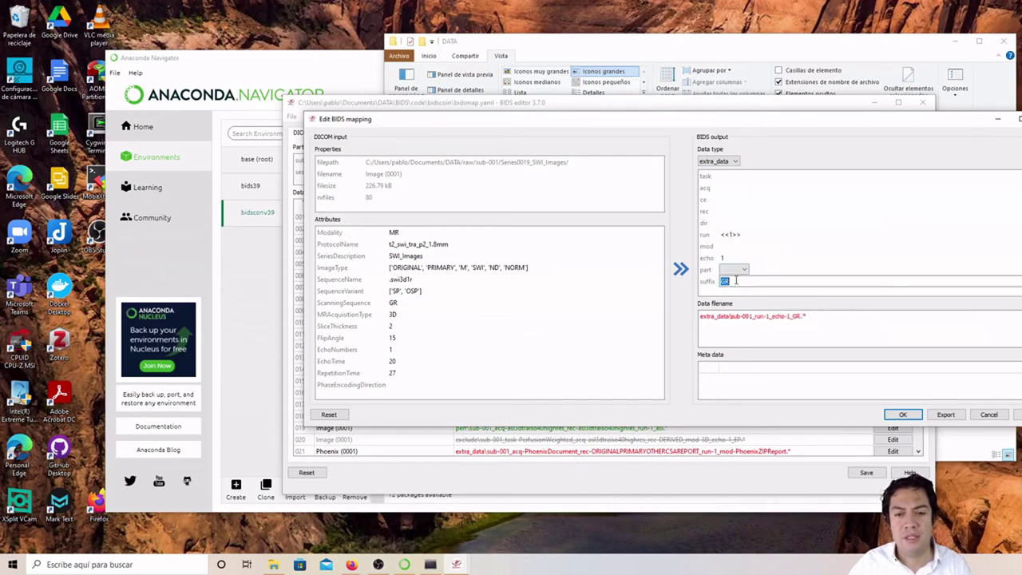
{"action": "type", "text": "SWI"}
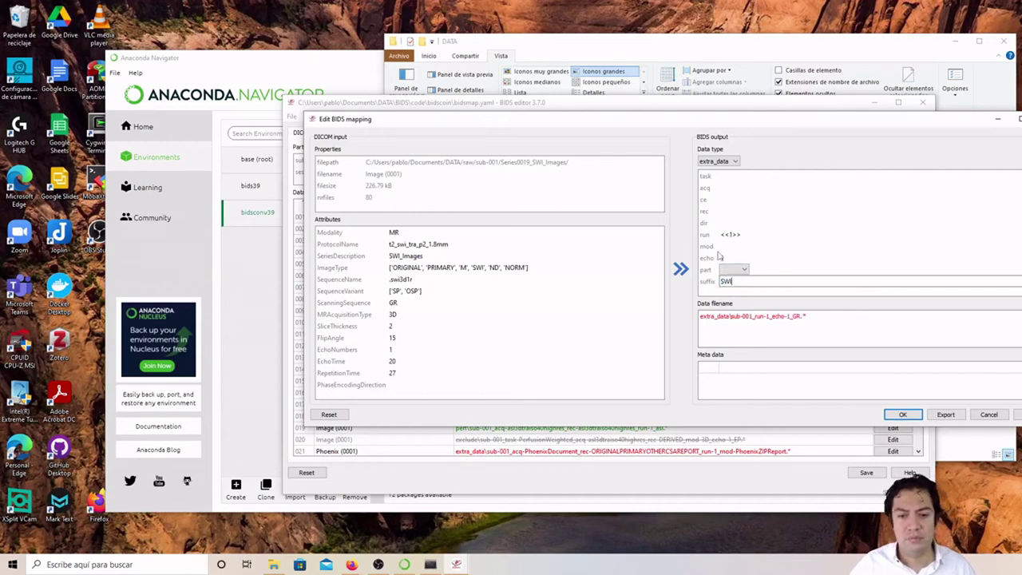
{"action": "double_click", "coordinate": [725, 257]}
{"action": "key", "text": "BackSpace"}
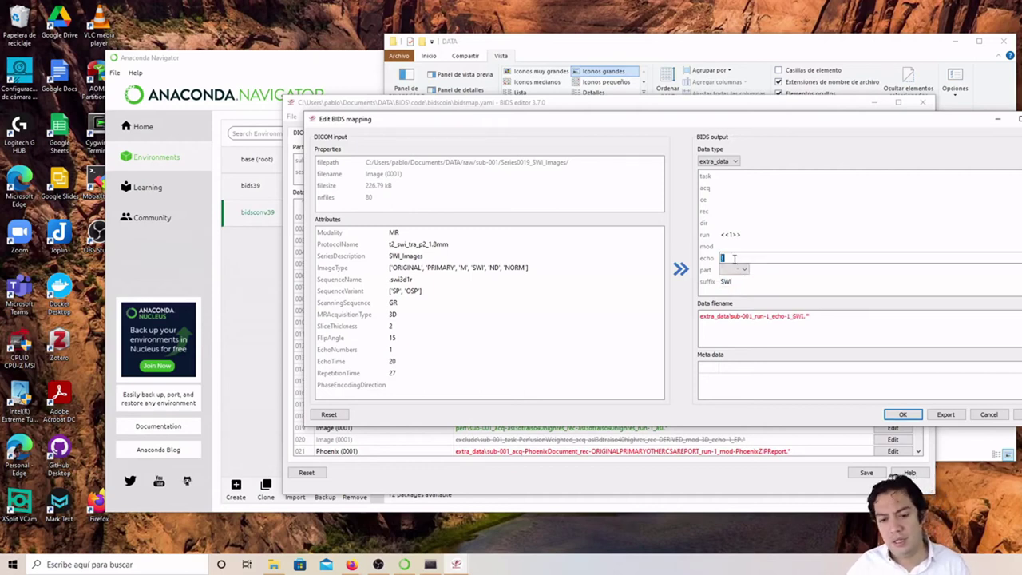
{"action": "double_click", "coordinate": [736, 246]}
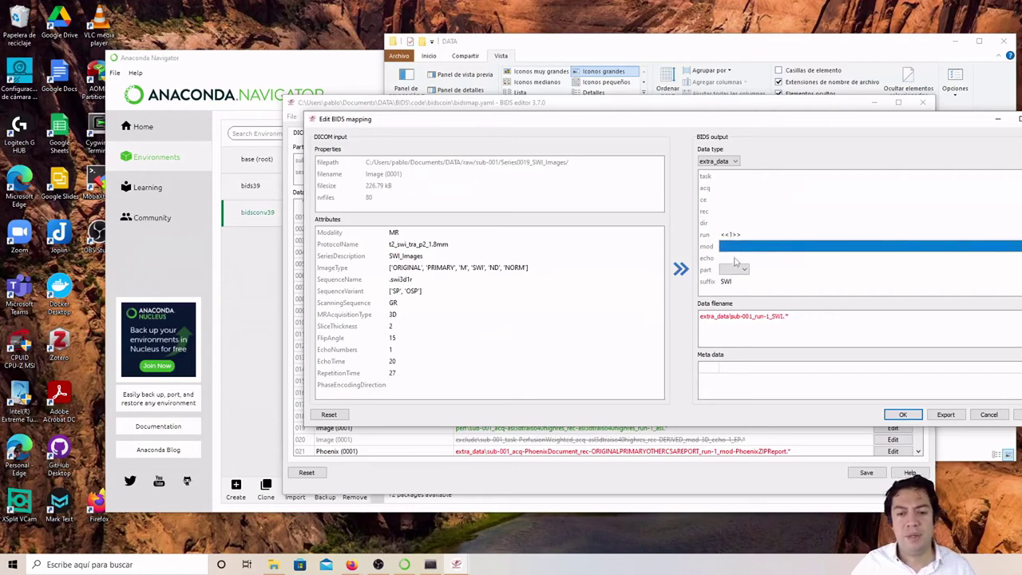
{"action": "left_click", "coordinate": [736, 269]}
{"action": "left_click", "coordinate": [738, 274]}
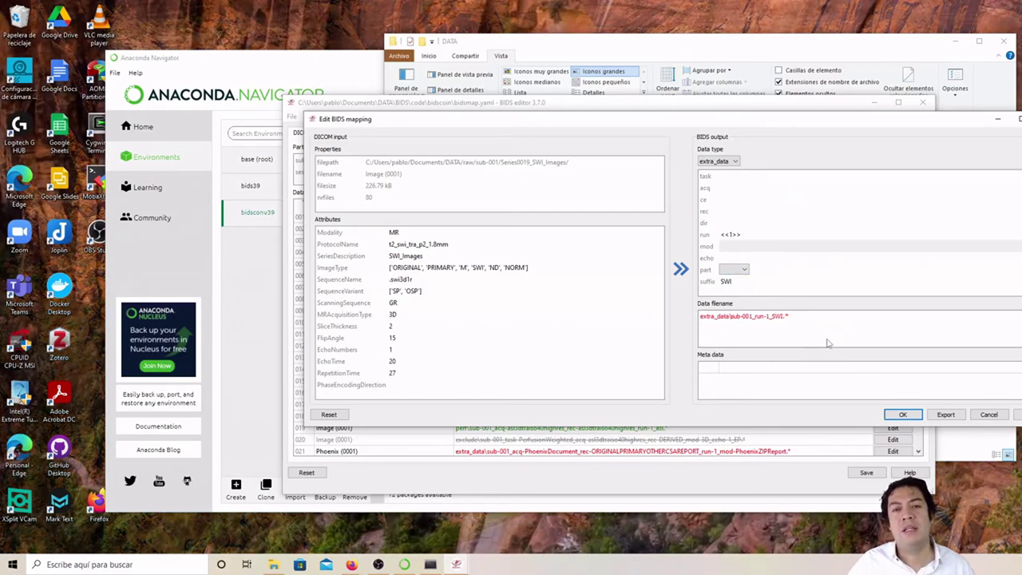
{"action": "left_click", "coordinate": [894, 415]}
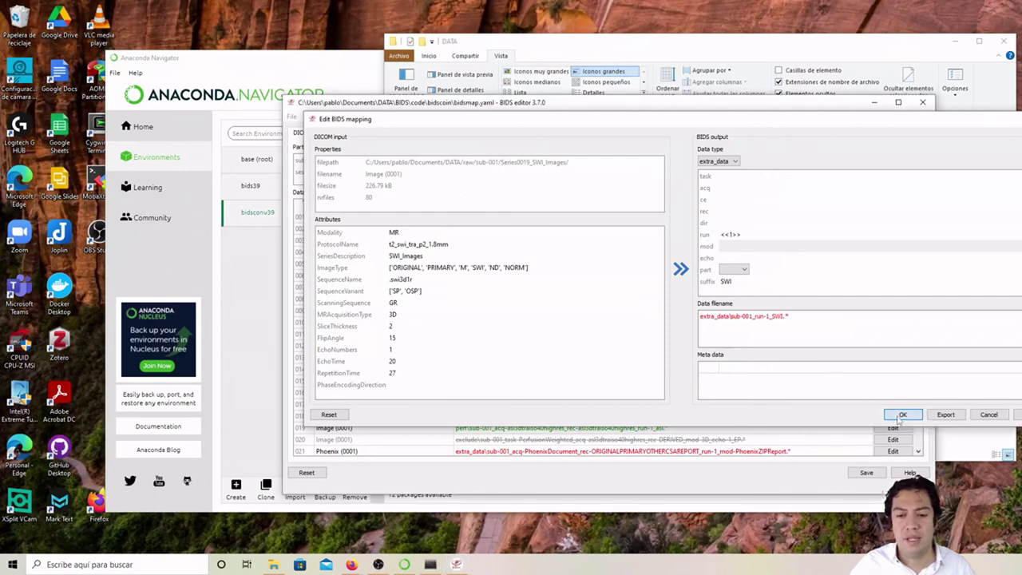
Step: Edit the mapping of perfusion sample 019, the asl_3d_tra_iso_4.0_highres series, clearing its acq and rec labels
{"action": "scroll", "coordinate": [742, 390], "scroll_direction": "down", "scroll_amount": 1}
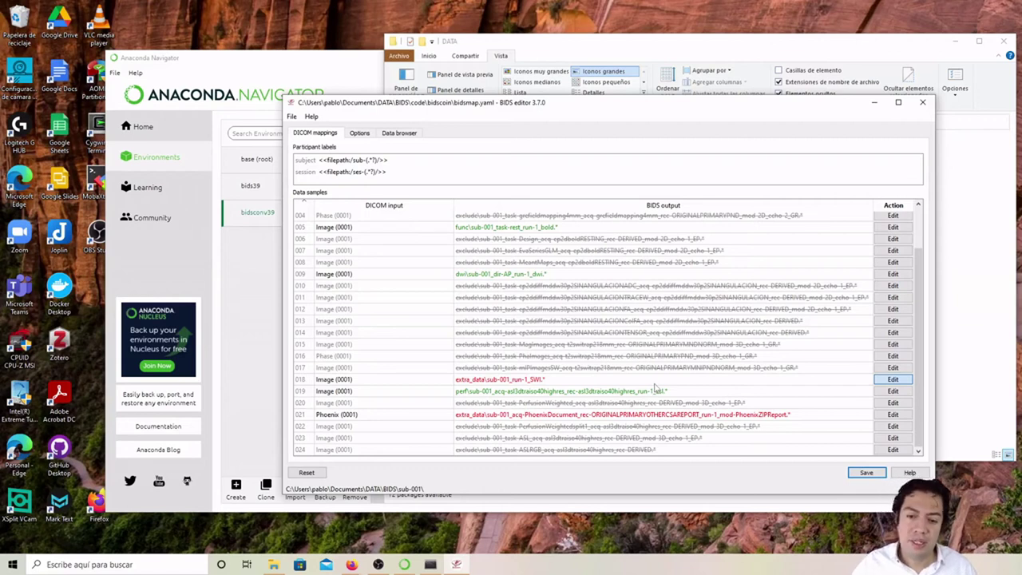
{"action": "mouse_move", "coordinate": [666, 392]}
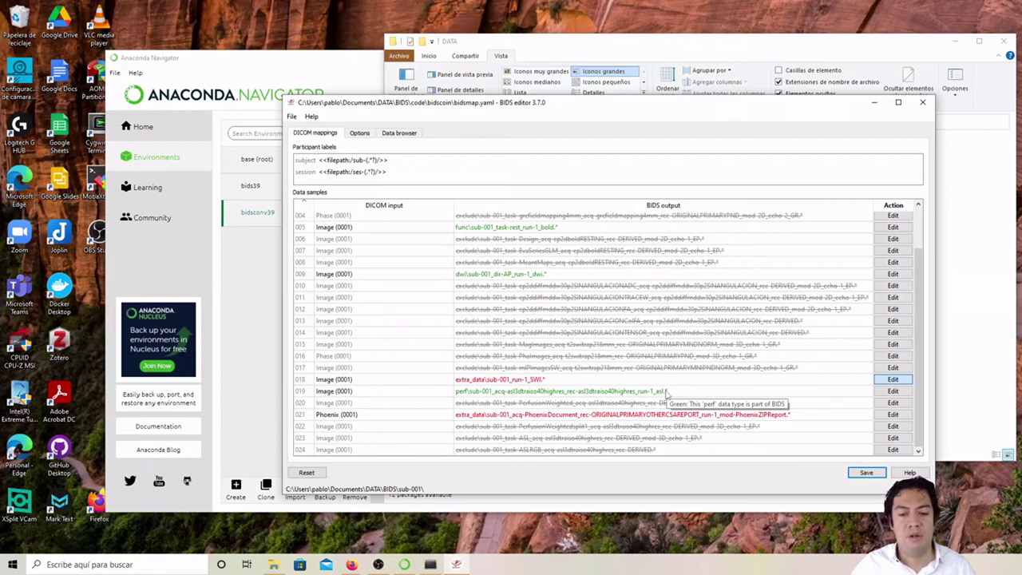
{"action": "left_click", "coordinate": [894, 390]}
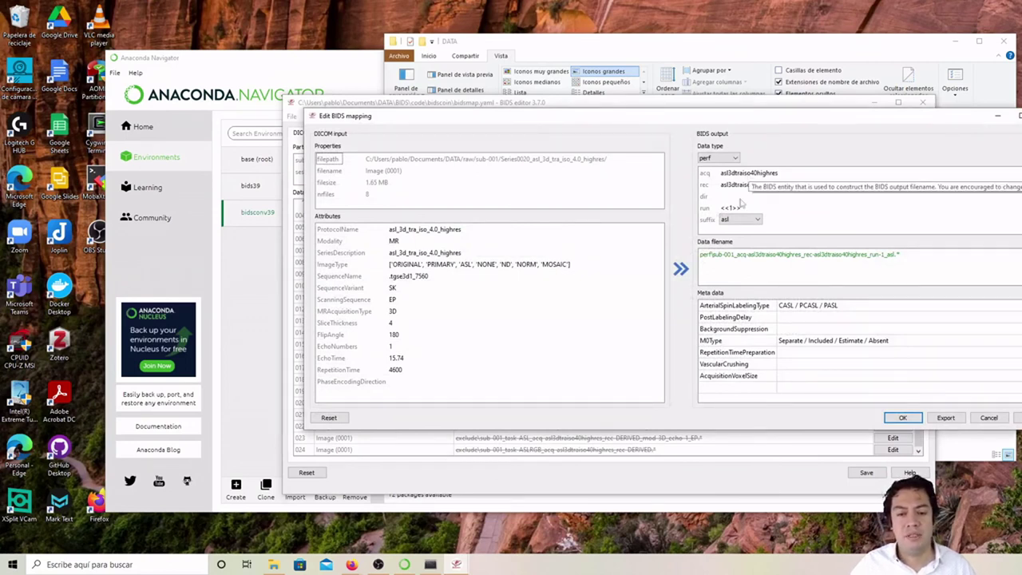
{"action": "double_click", "coordinate": [750, 173]}
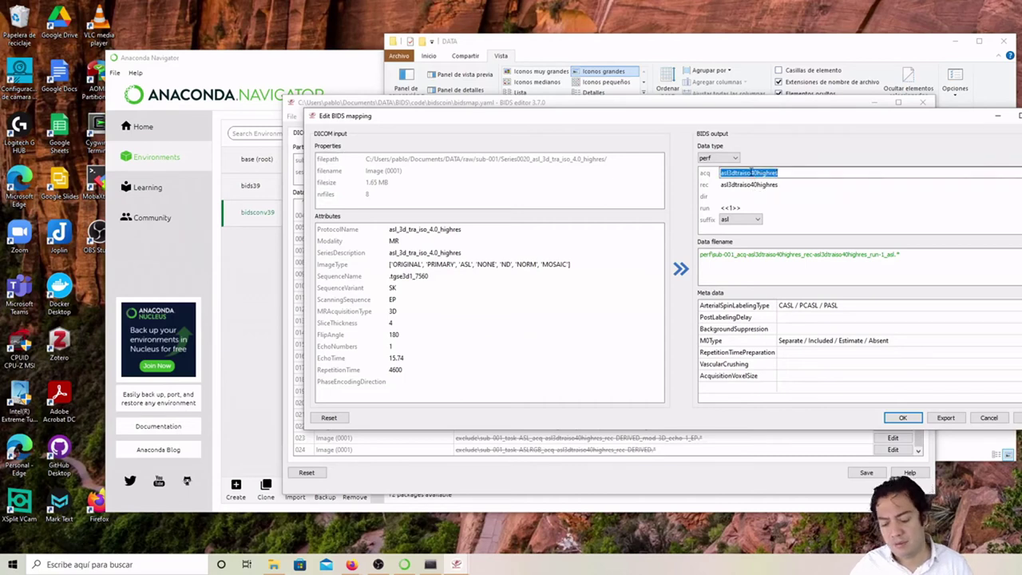
{"action": "key", "text": "Delete"}
{"action": "double_click", "coordinate": [750, 185]}
{"action": "key", "text": "Delete"}
{"action": "left_click", "coordinate": [745, 174]}
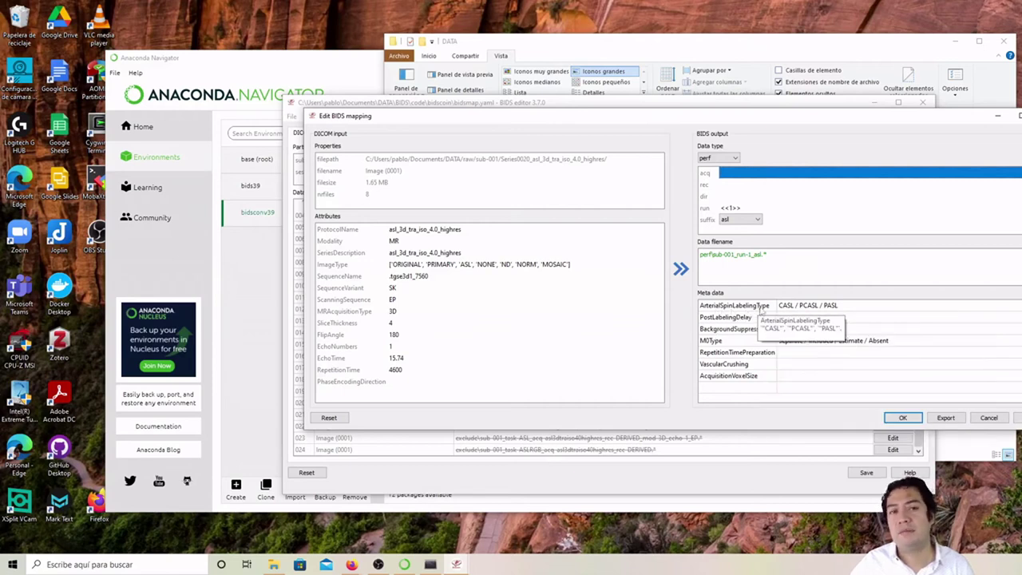
Step: Reduce the ArterialSpinLabelingType metadata of the ASL sample to the CASL option
{"action": "double_click", "coordinate": [809, 305]}
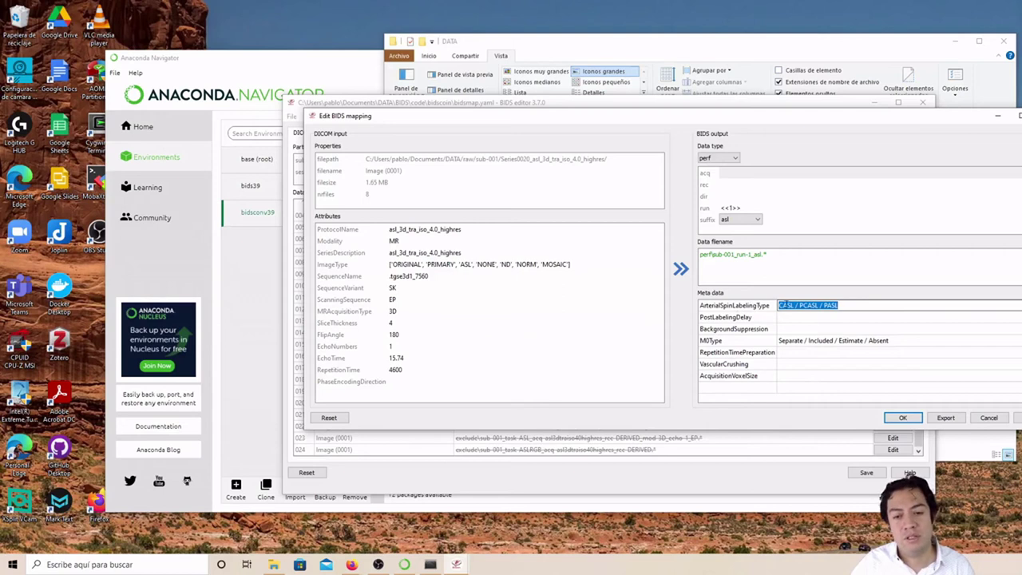
{"action": "mouse_move", "coordinate": [762, 386]}
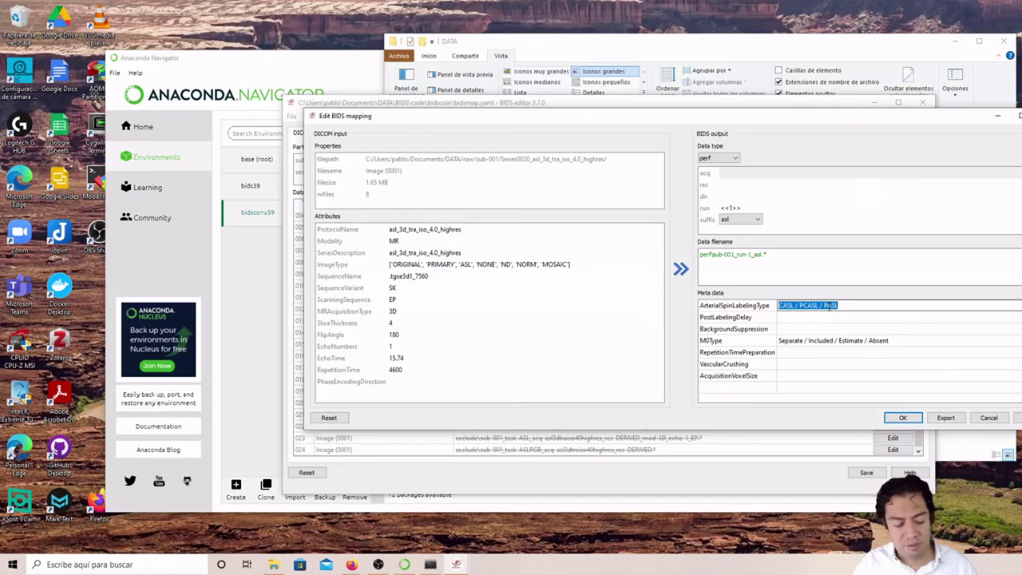
{"action": "key", "text": "End"}
{"action": "key", "text": "BackSpace"}
{"action": "key", "text": "BackSpace"}
{"action": "key", "text": "BackSpace"}
{"action": "key", "text": "BackSpace"}
{"action": "key", "text": "BackSpace"}
{"action": "key", "text": "BackSpace"}
{"action": "key", "text": "BackSpace"}
{"action": "key", "text": "BackSpace"}
{"action": "key", "text": "BackSpace"}
{"action": "key", "text": "BackSpace"}
{"action": "key", "text": "BackSpace"}
{"action": "key", "text": "BackSpace"}
{"action": "key", "text": "BackSpace"}
{"action": "key", "text": "BackSpace"}
{"action": "key", "text": "BackSpace"}
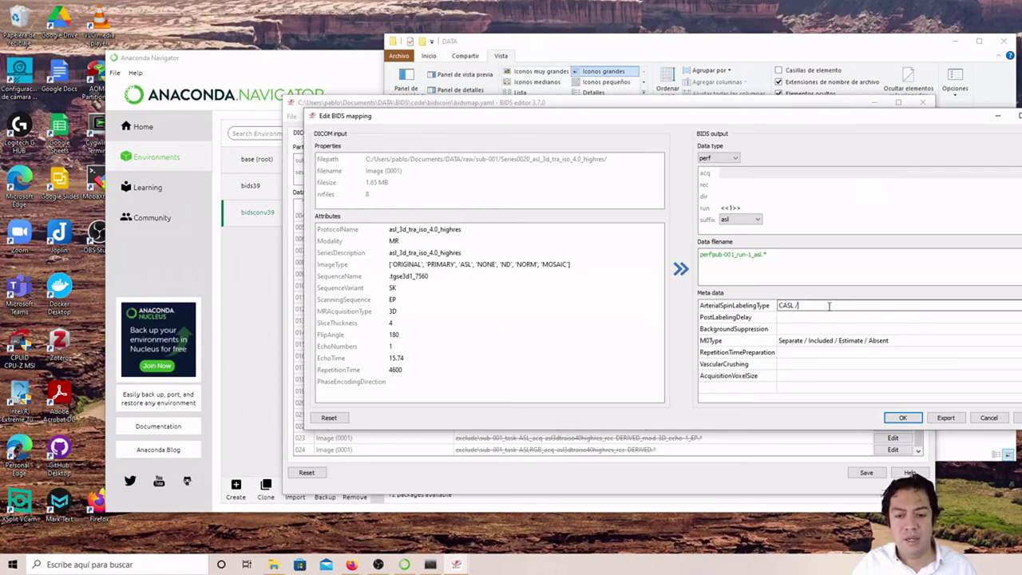
Step: Set the ASL sample's PostLabelingDelay metadata to 2.0 and BackgroundSuppression to false
{"action": "left_click", "coordinate": [797, 319]}
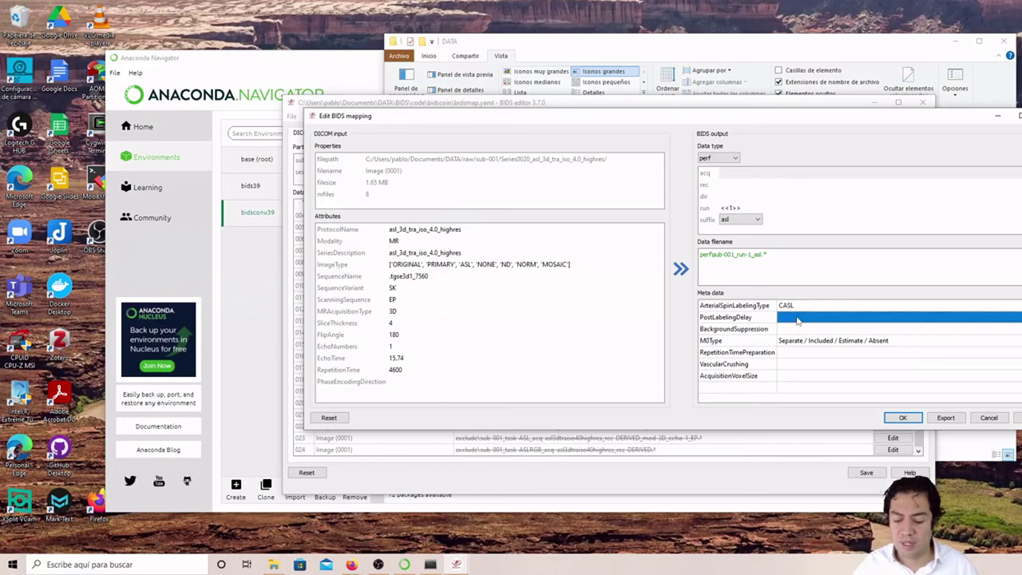
{"action": "double_click", "coordinate": [796, 318]}
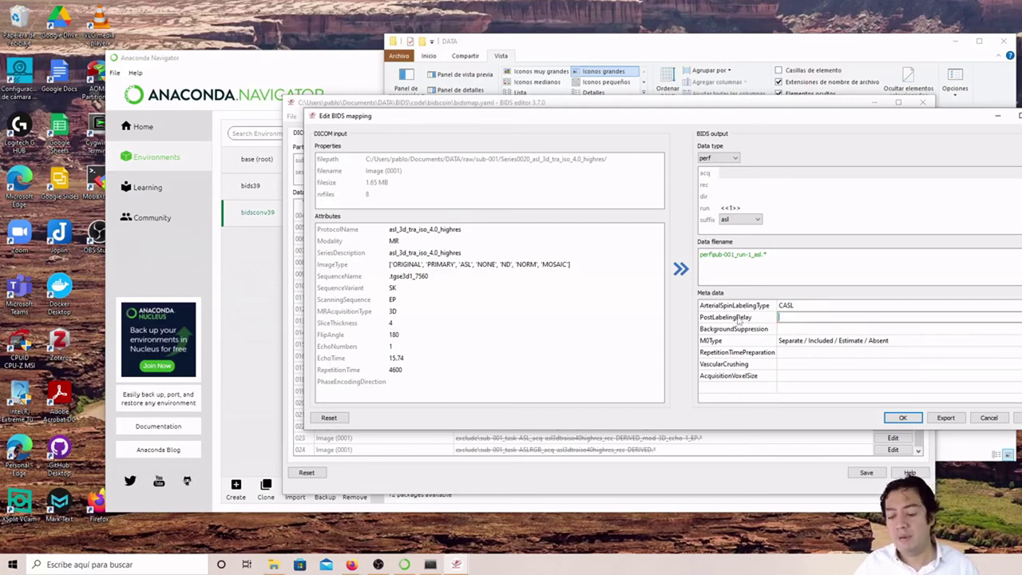
{"action": "type", "text": "2.0"}
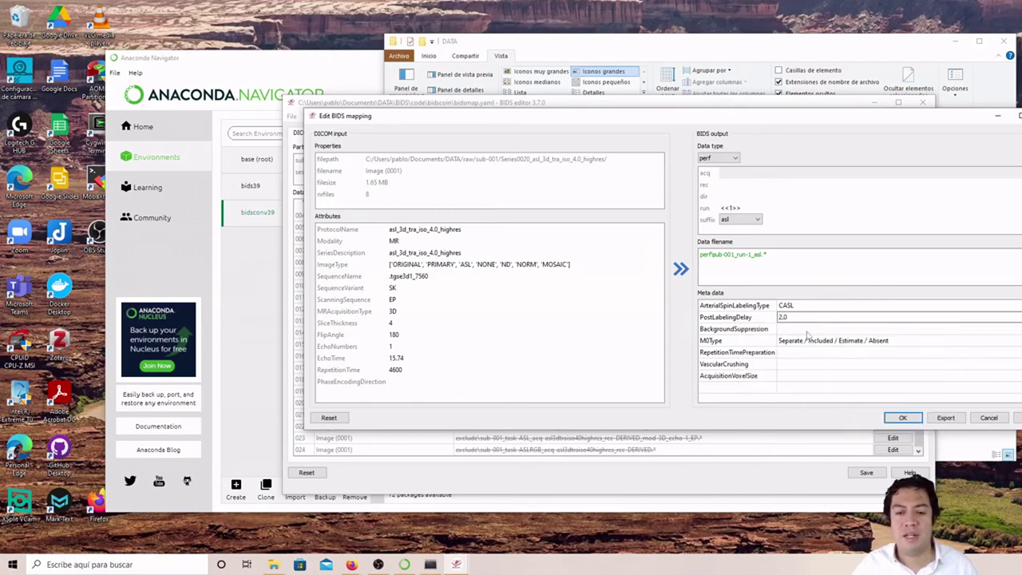
{"action": "left_click", "coordinate": [807, 333]}
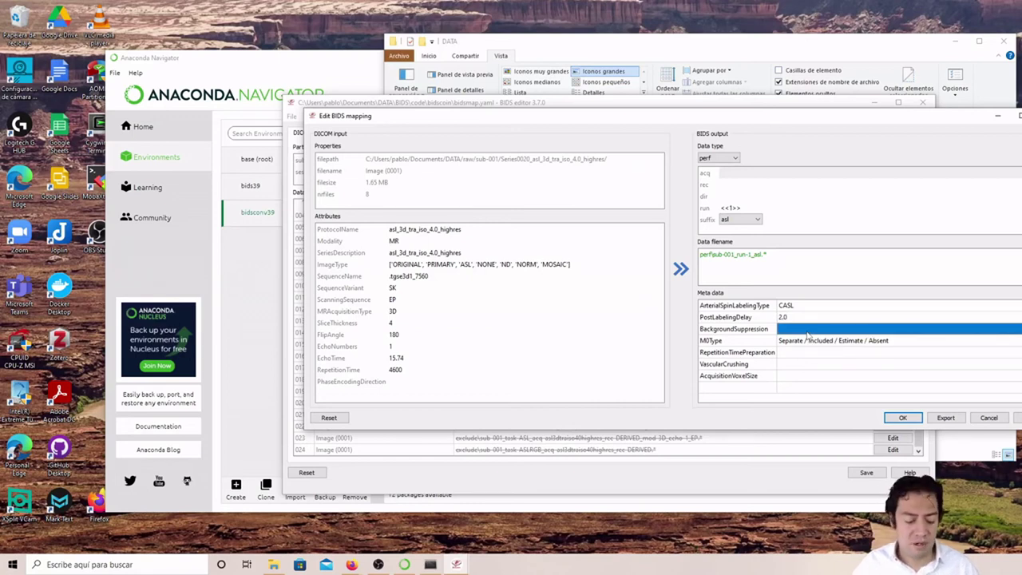
{"action": "double_click", "coordinate": [807, 333]}
{"action": "type", "text": "false"}
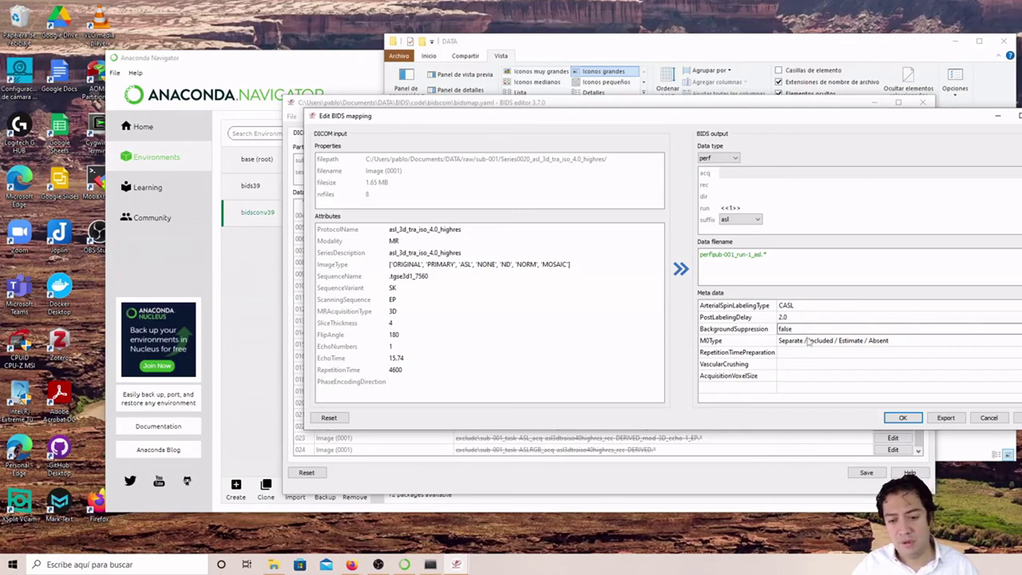
Step: Set the M0Type metadata of the ASL sample to Absent, with a capital A
{"action": "double_click", "coordinate": [808, 340]}
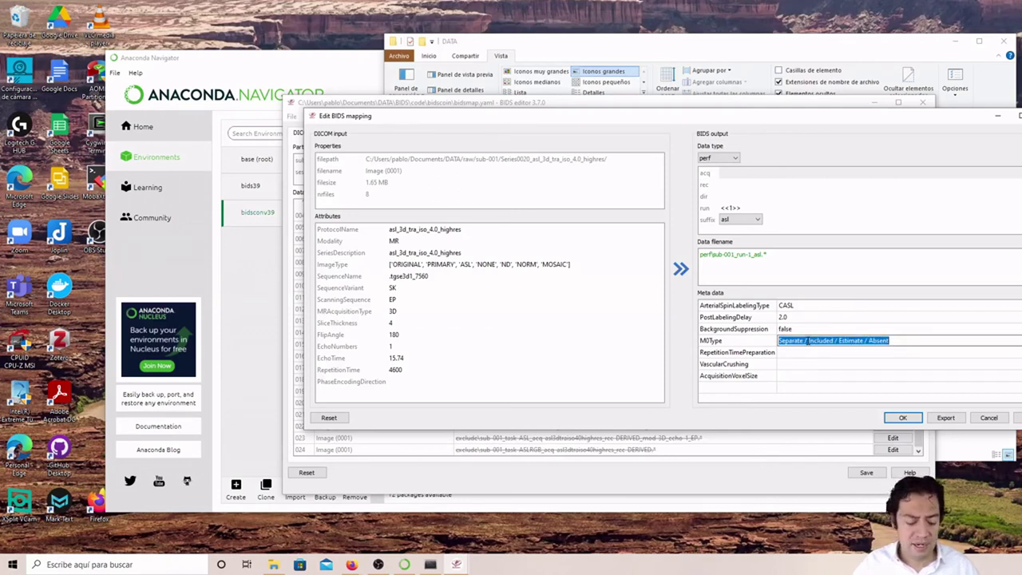
{"action": "type", "text": "absent"}
{"action": "key", "text": "BackSpace"}
{"action": "key", "text": "BackSpace"}
{"action": "key", "text": "BackSpace"}
{"action": "key", "text": "BackSpace"}
{"action": "key", "text": "BackSpace"}
{"action": "key", "text": "BackSpace"}
{"action": "type", "text": "Absent"}
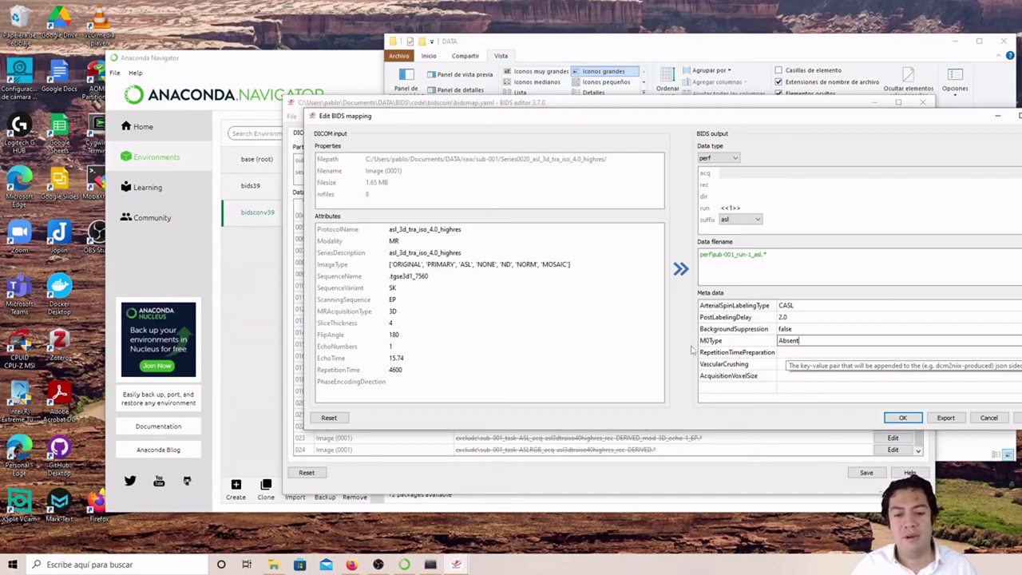
Step: Set the ASL sample's RepetitionTimePreparation metadata to 4.8 and VascularCrushing to false
{"action": "left_click", "coordinate": [794, 353]}
{"action": "left_click", "coordinate": [794, 353]}
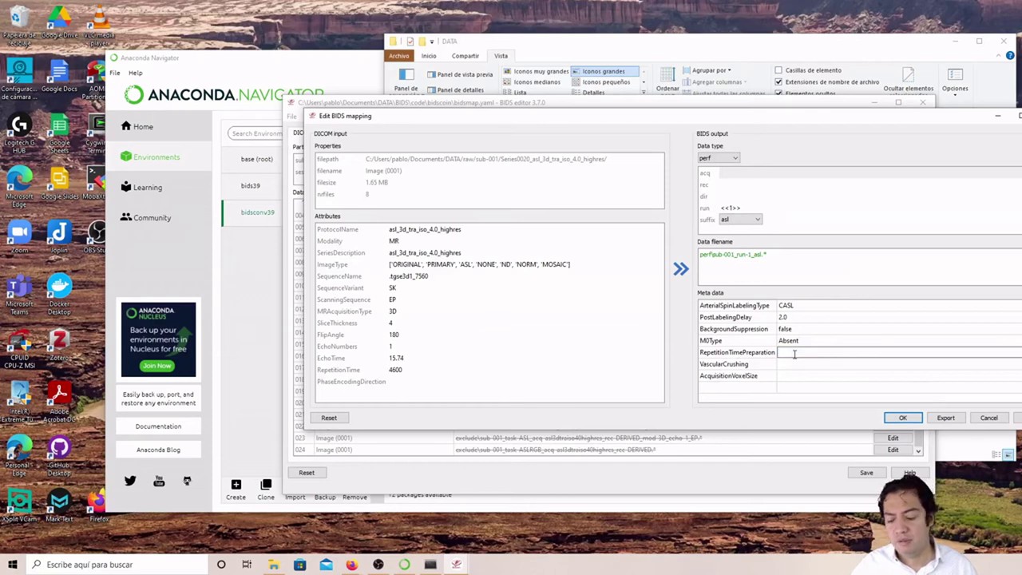
{"action": "type", "text": "4.8"}
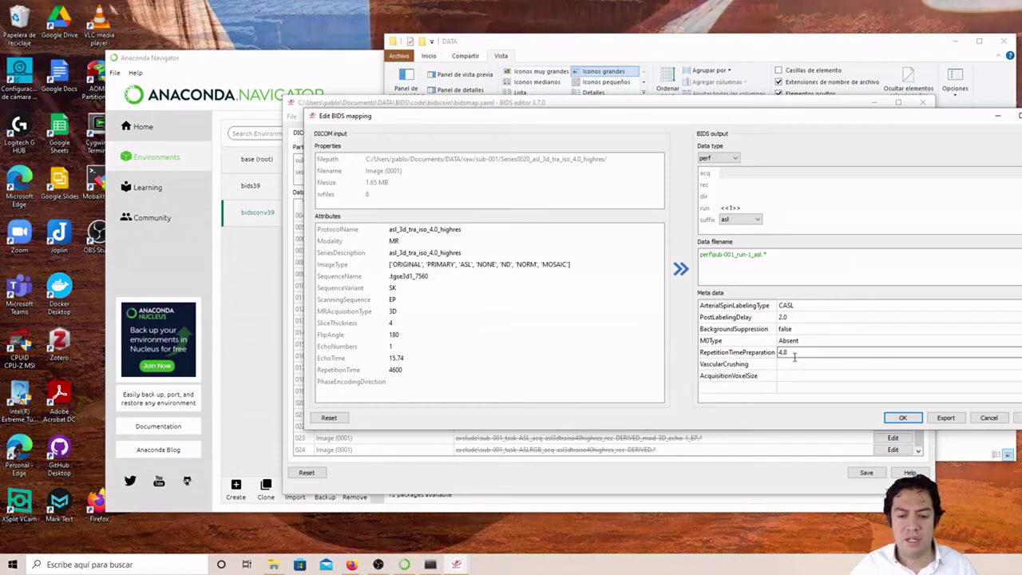
{"action": "left_click", "coordinate": [789, 369]}
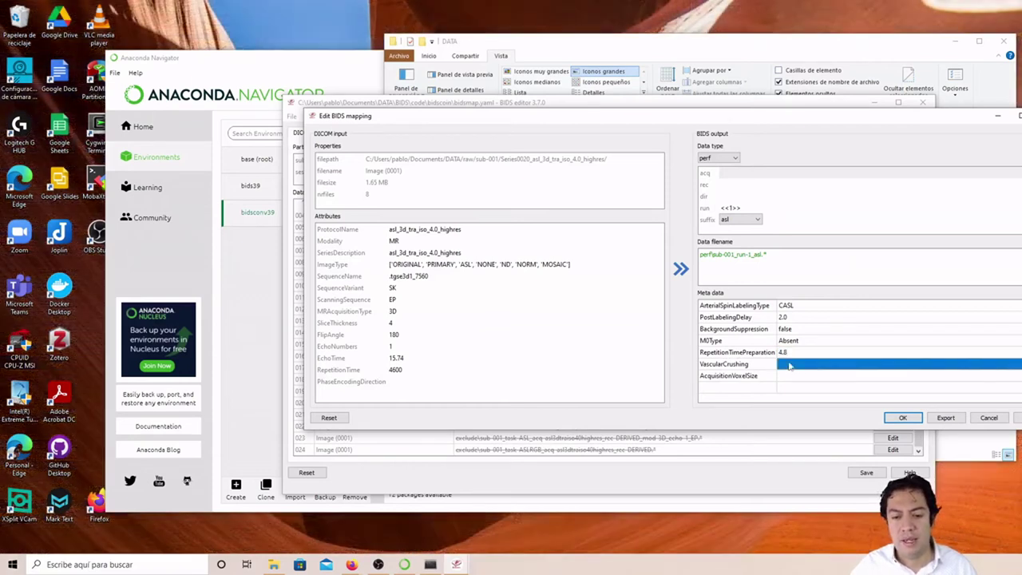
{"action": "double_click", "coordinate": [787, 365]}
{"action": "type", "text": "false"}
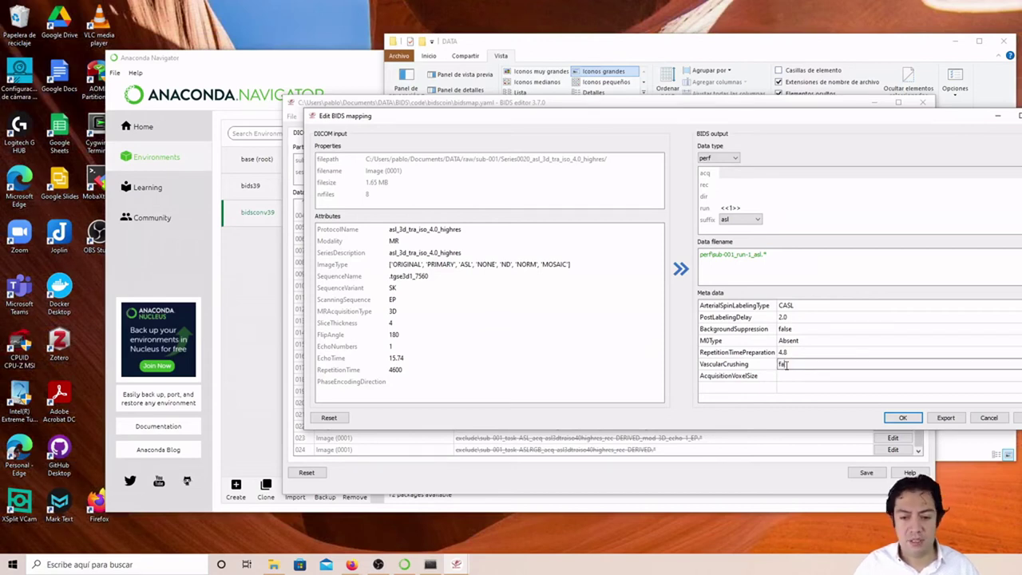
Step: Set the ASL sample's AcquisitionVoxelSize metadata to 2,2,4 and accept the edited BIDS mapping
{"action": "double_click", "coordinate": [789, 376]}
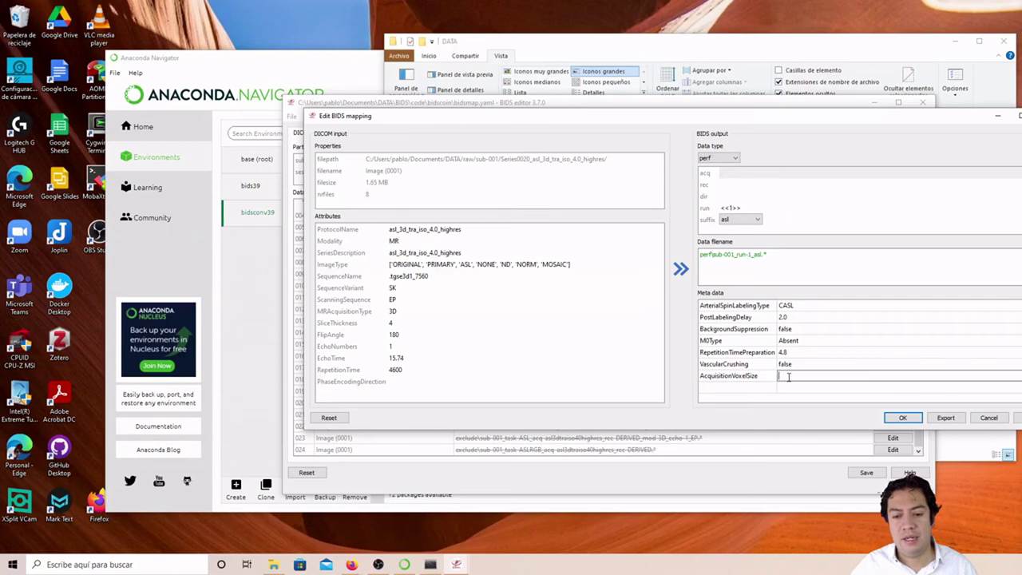
{"action": "type", "text": "2,2,4"}
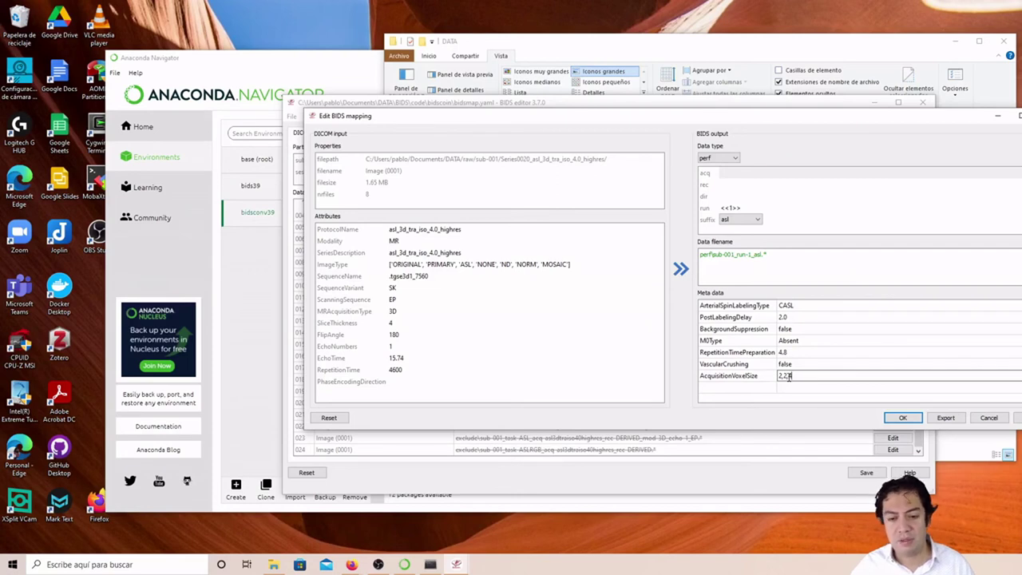
{"action": "left_click", "coordinate": [806, 364]}
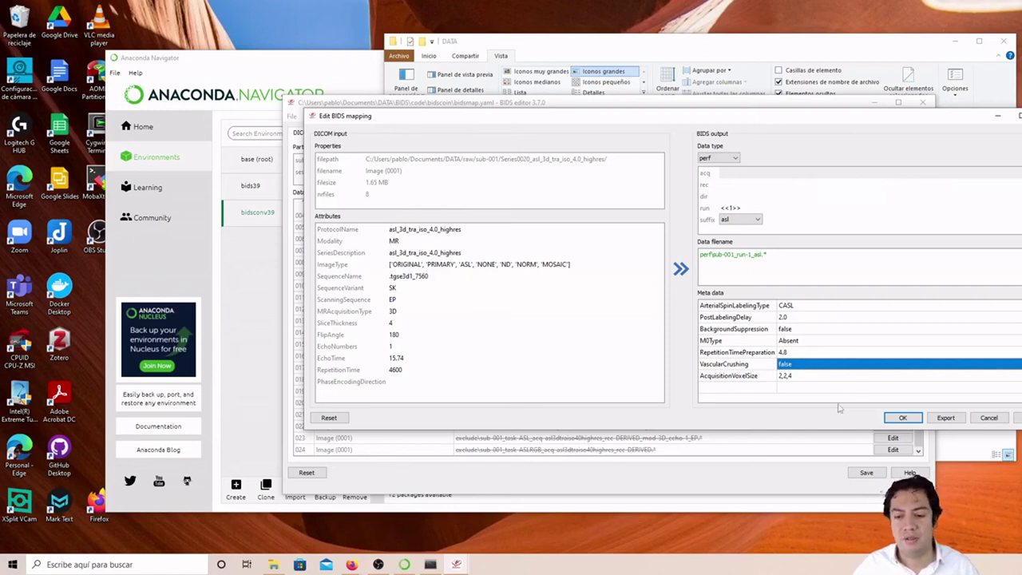
{"action": "left_click", "coordinate": [900, 418]}
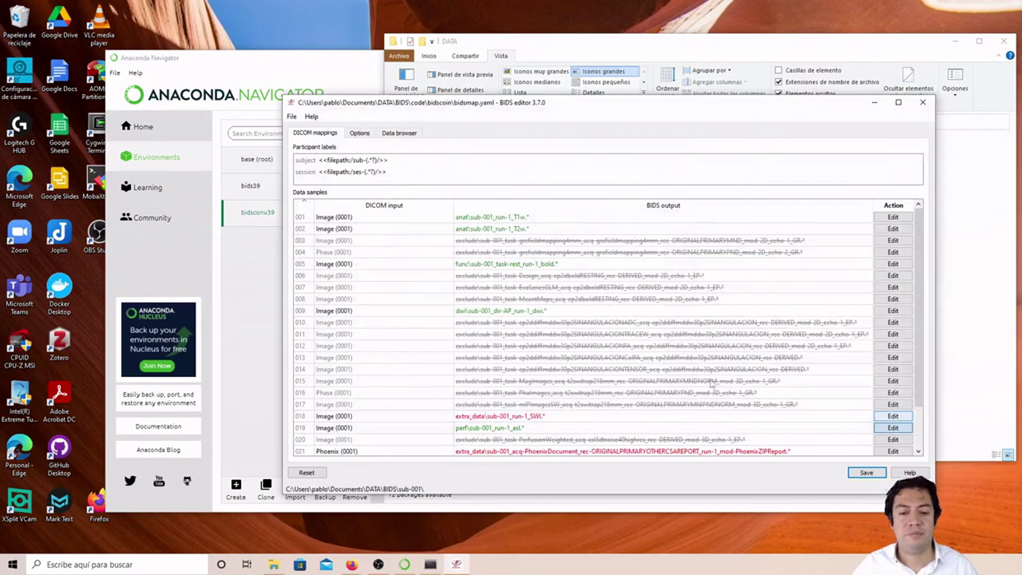
Step: Change the data type of the Phoenix report sample (021) to exclude and accept the mapping
{"action": "scroll", "coordinate": [710, 383], "scroll_direction": "down", "scroll_amount": 1}
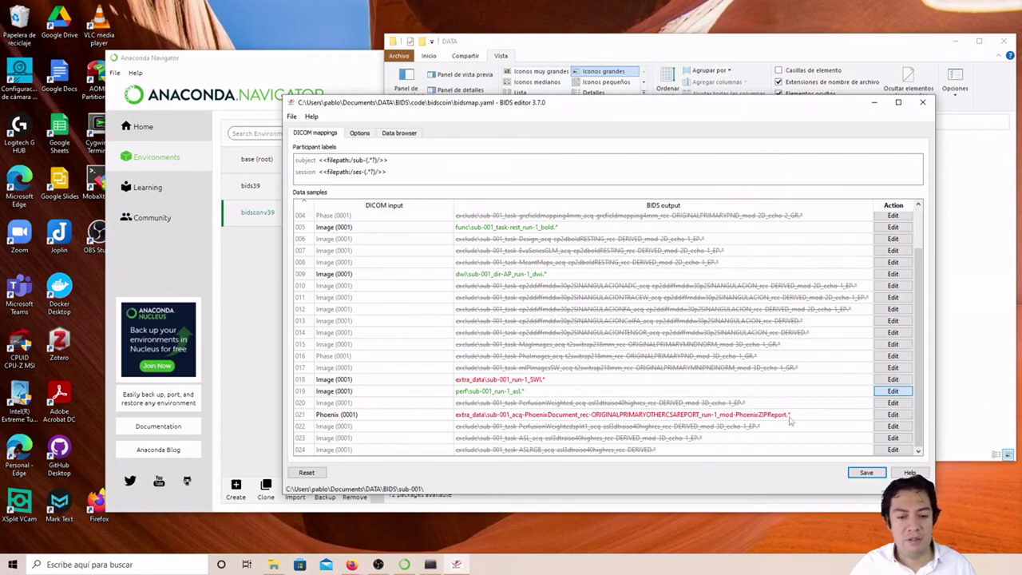
{"action": "left_click", "coordinate": [893, 414]}
{"action": "left_click", "coordinate": [718, 161]}
{"action": "left_click", "coordinate": [716, 234]}
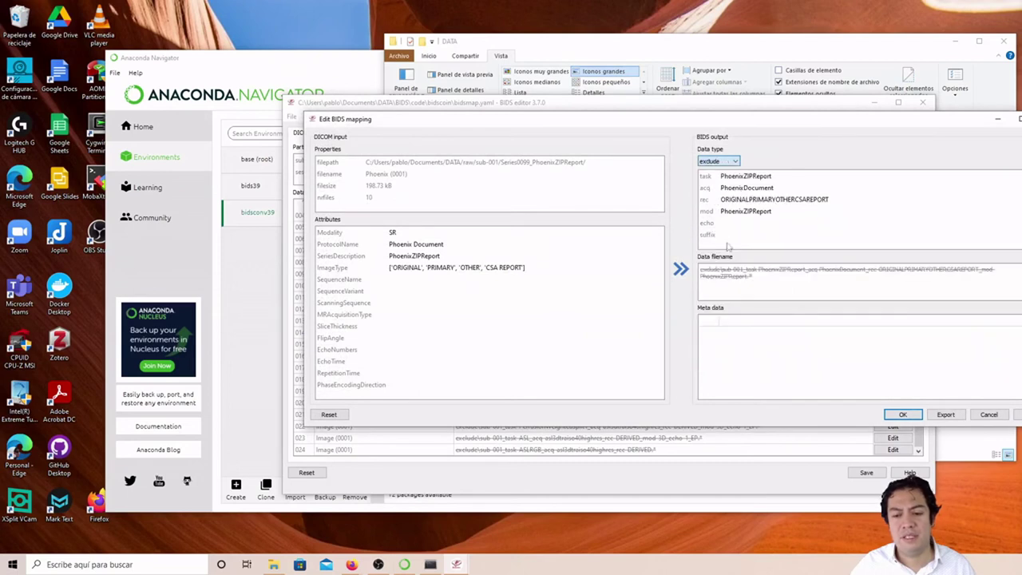
{"action": "left_click", "coordinate": [901, 415]}
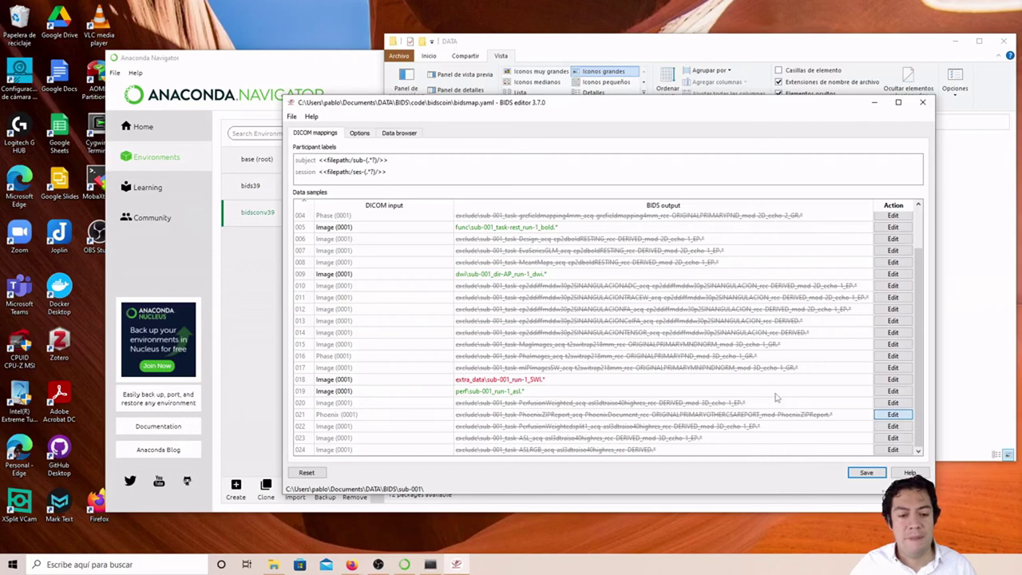
Step: Review the BIDS outputs of all data samples, including the note on the SWI extra_data sample
{"action": "scroll", "coordinate": [774, 396], "scroll_direction": "up", "scroll_amount": 1}
{"action": "scroll", "coordinate": [774, 396], "scroll_direction": "down", "scroll_amount": 1}
{"action": "scroll", "coordinate": [775, 396], "scroll_direction": "up", "scroll_amount": 1}
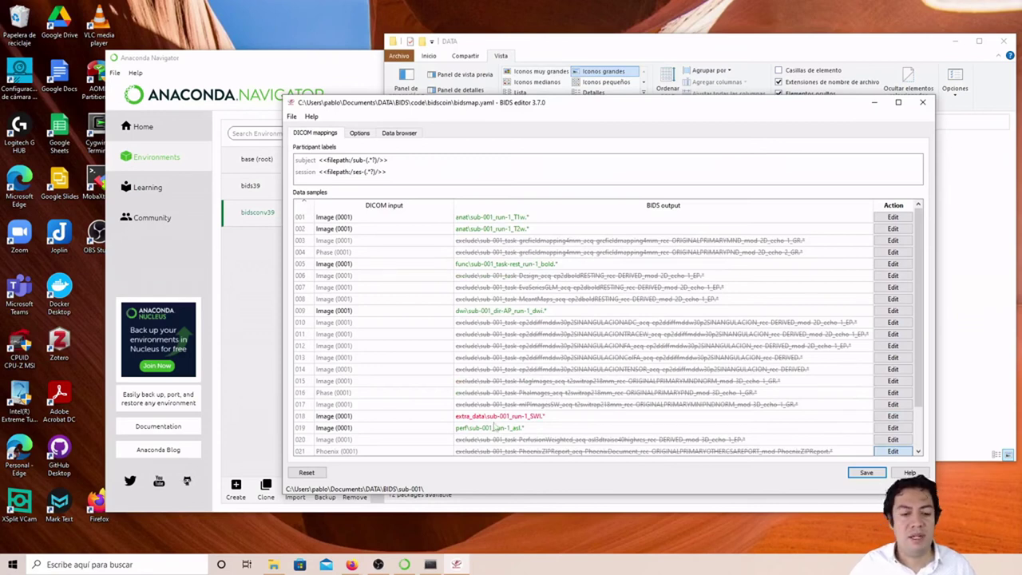
{"action": "mouse_move", "coordinate": [531, 421]}
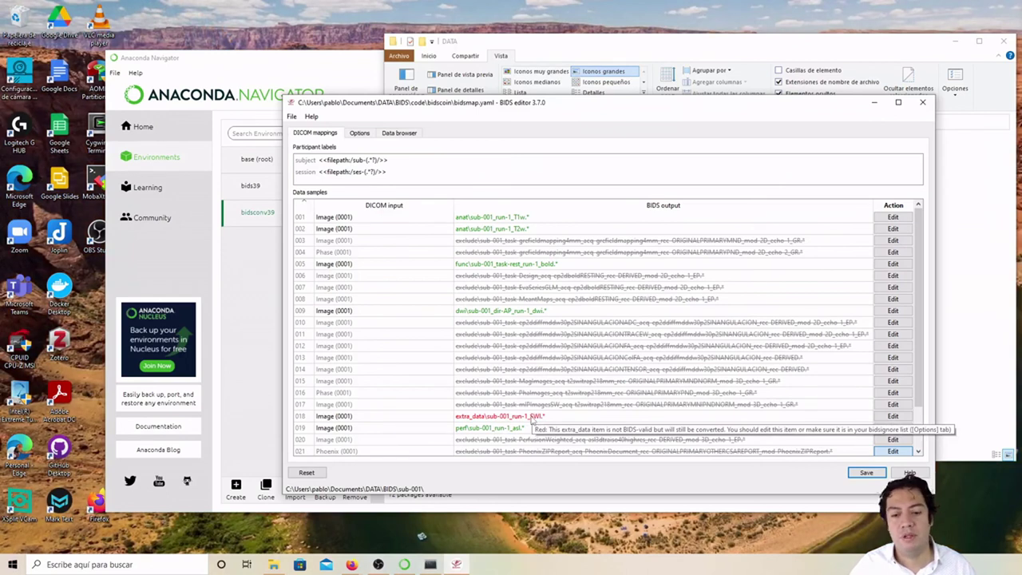
{"action": "scroll", "coordinate": [531, 421], "scroll_direction": "down", "scroll_amount": 1}
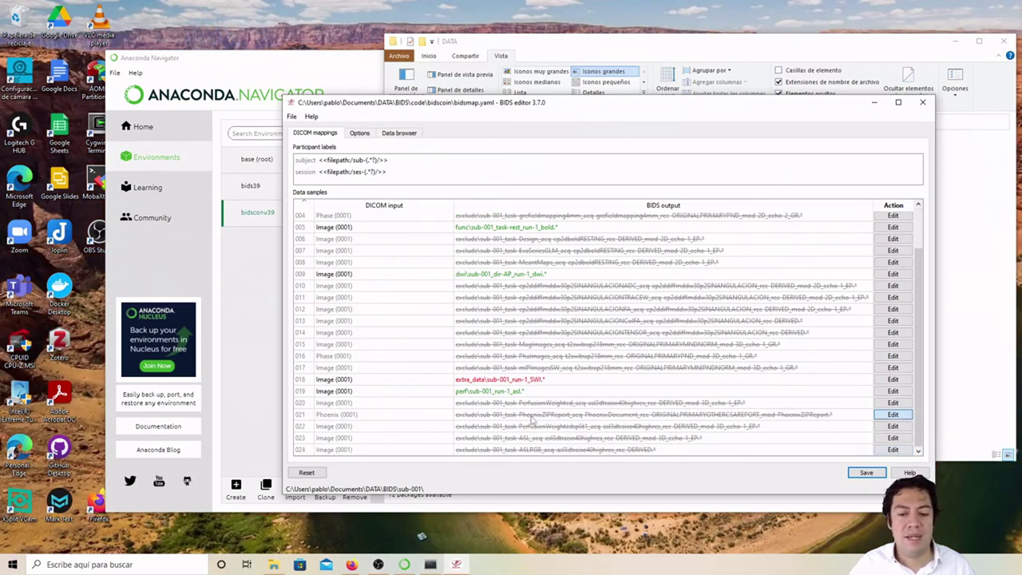
{"action": "scroll", "coordinate": [532, 421], "scroll_direction": "up", "scroll_amount": 1}
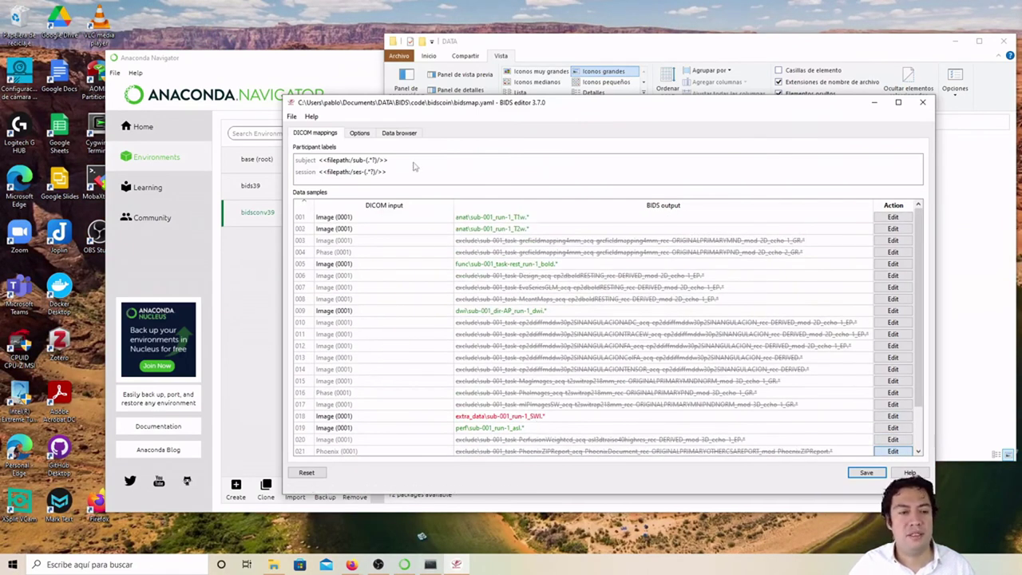
Step: Set the dcm2niix2bids plugin's command option to dcm2niix.exe, removing the module add dcm2niix; prefix
{"action": "left_click", "coordinate": [359, 136]}
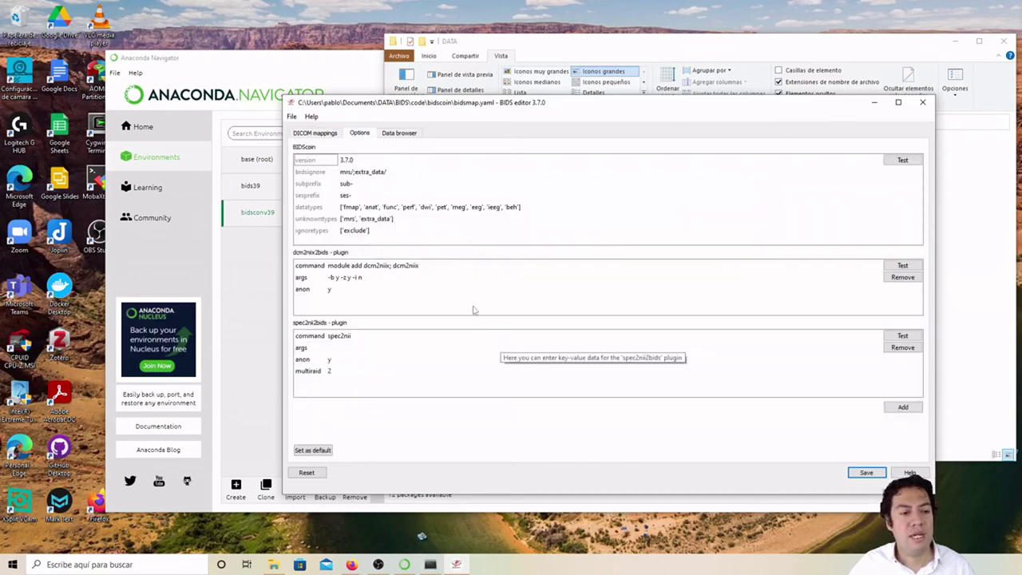
{"action": "double_click", "coordinate": [438, 265]}
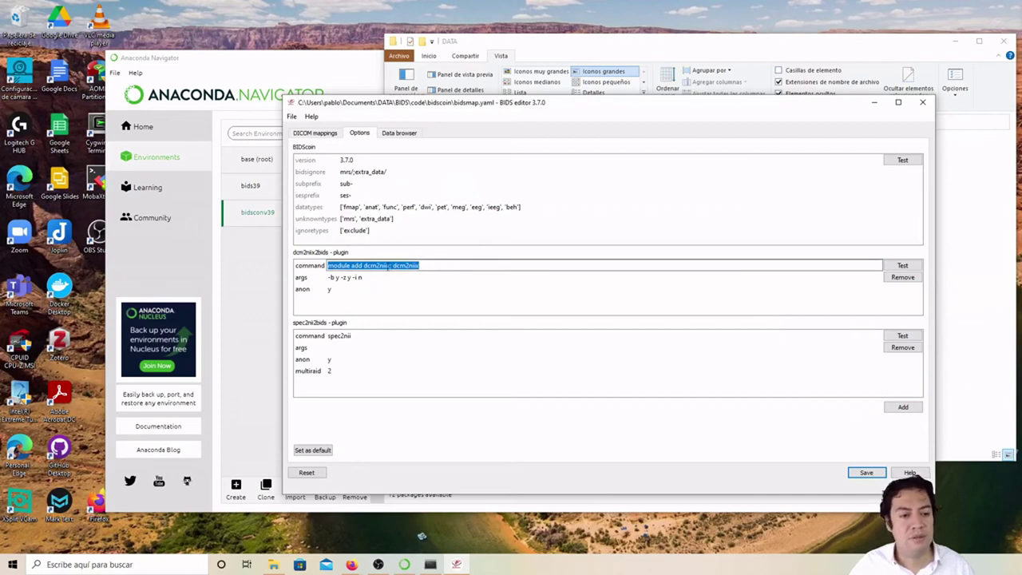
{"action": "left_click_drag", "start_coordinate": [391, 266], "coordinate": [320, 268]}
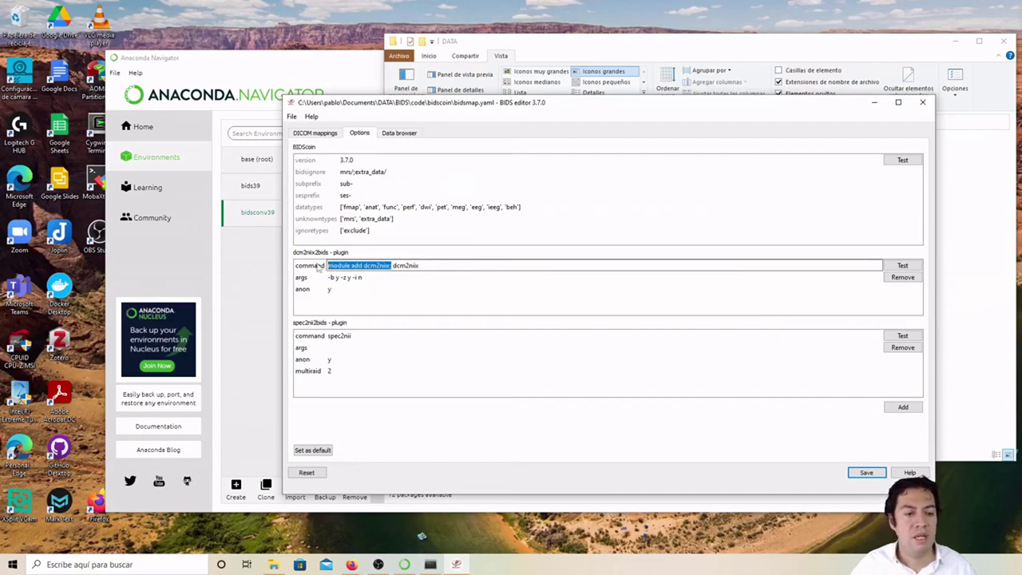
{"action": "key", "text": "BackSpace"}
{"action": "type", "text": ".exe"}
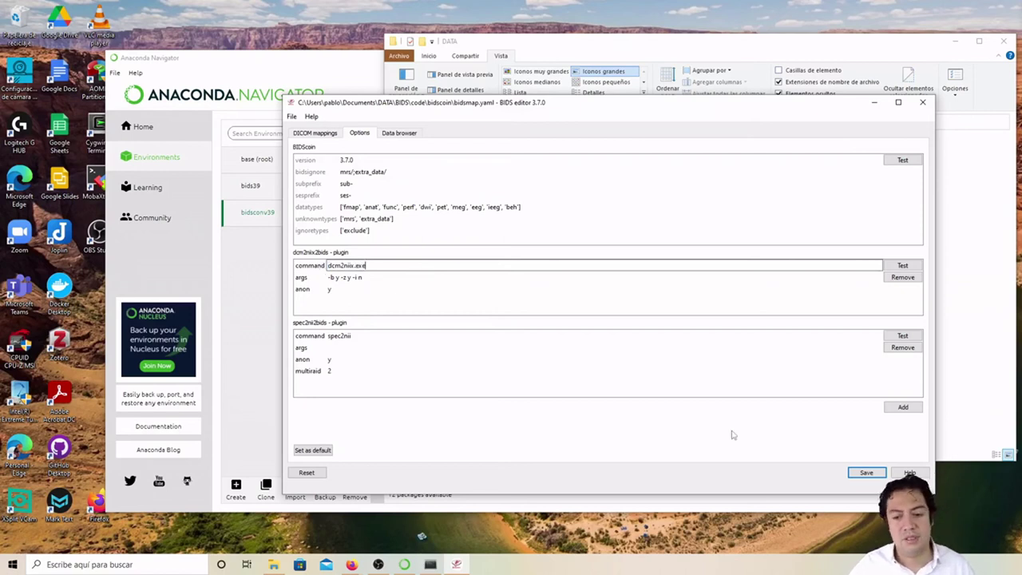
Step: Save the mapping as bidsmap.yaml in the BIDS/code/bidscoin folder and close the BIDS editor
{"action": "left_click", "coordinate": [397, 134]}
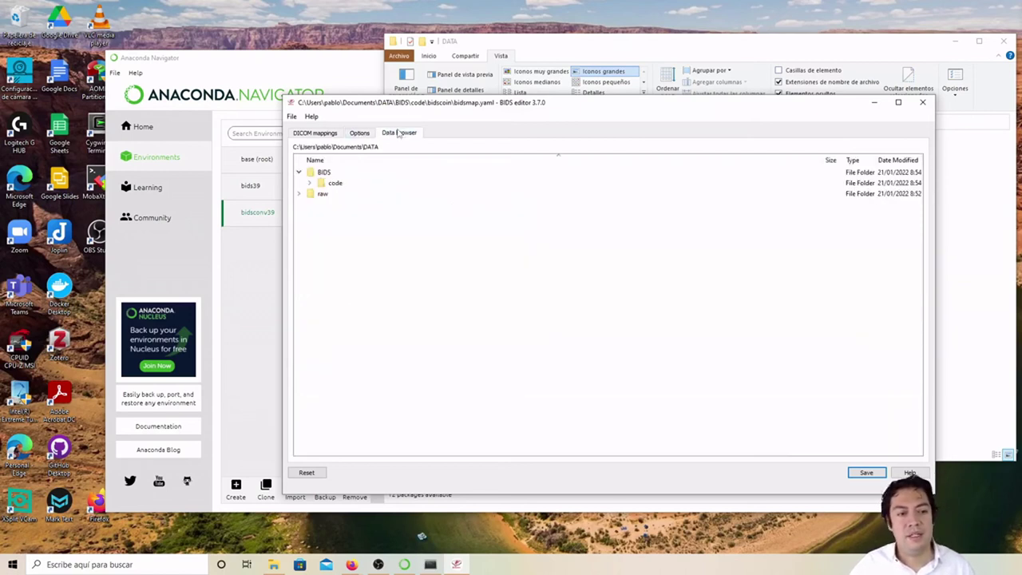
{"action": "left_click", "coordinate": [359, 135]}
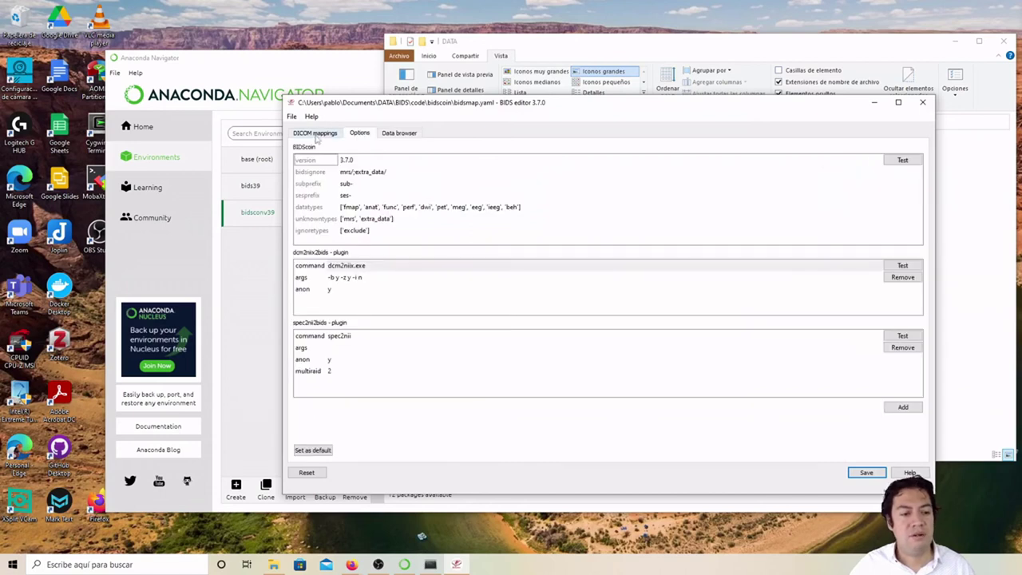
{"action": "left_click", "coordinate": [866, 471]}
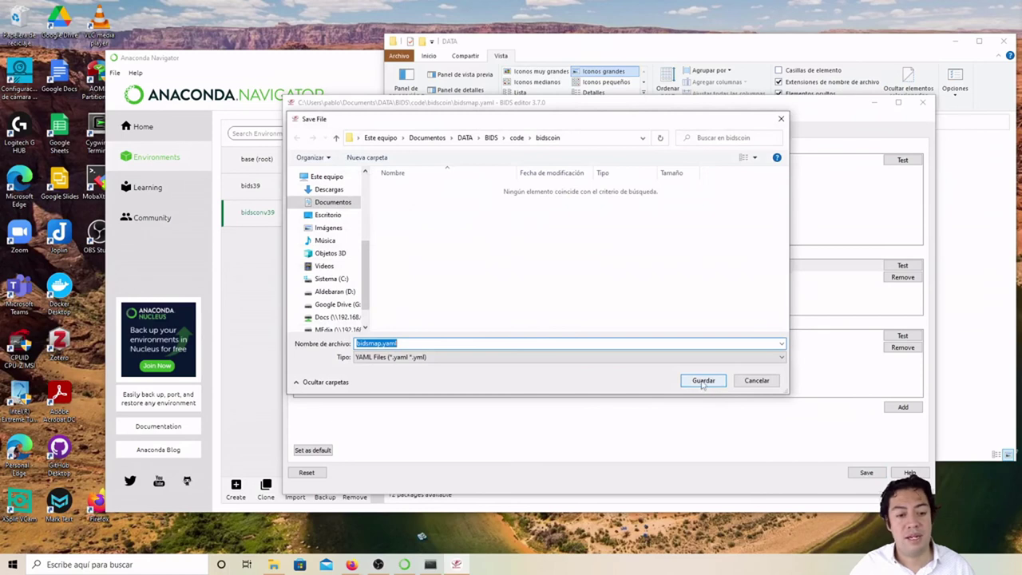
{"action": "left_click", "coordinate": [703, 381]}
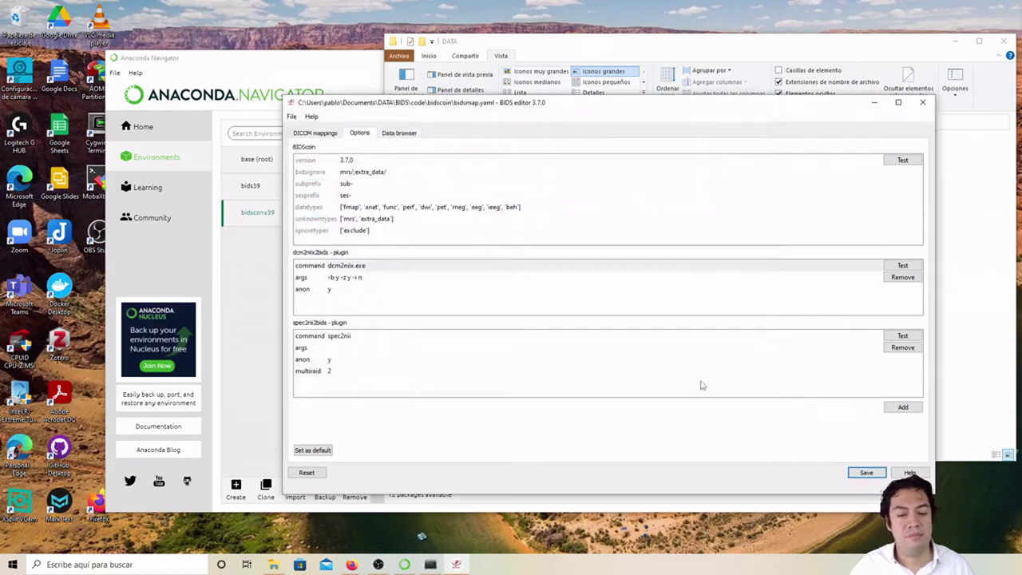
{"action": "left_click", "coordinate": [922, 102]}
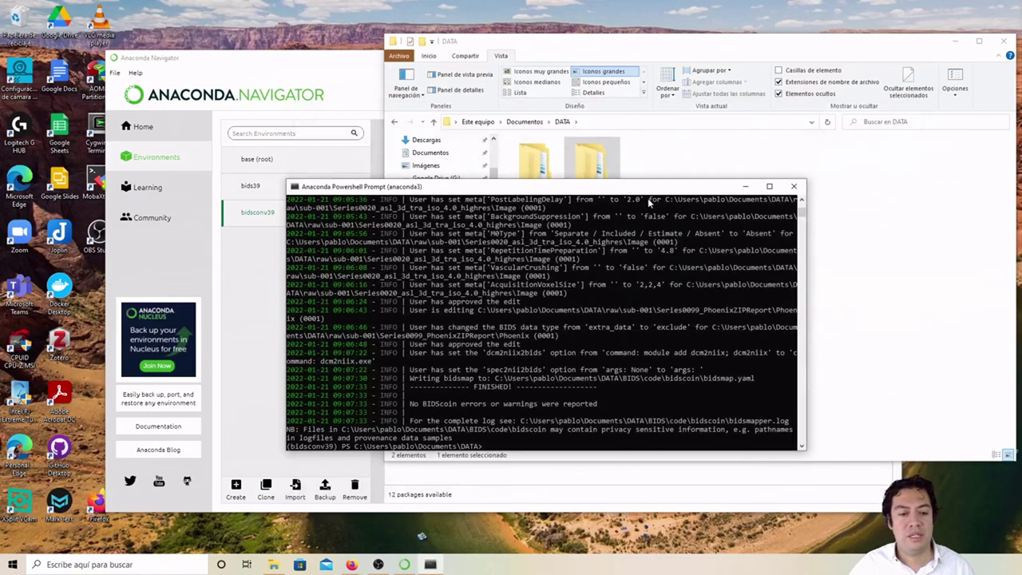
Step: Switch to File Explorer and open the bidscoin folder inside BIDS/code
{"action": "left_click_drag", "start_coordinate": [650, 193], "coordinate": [648, 232]}
{"action": "left_click", "coordinate": [676, 200]}
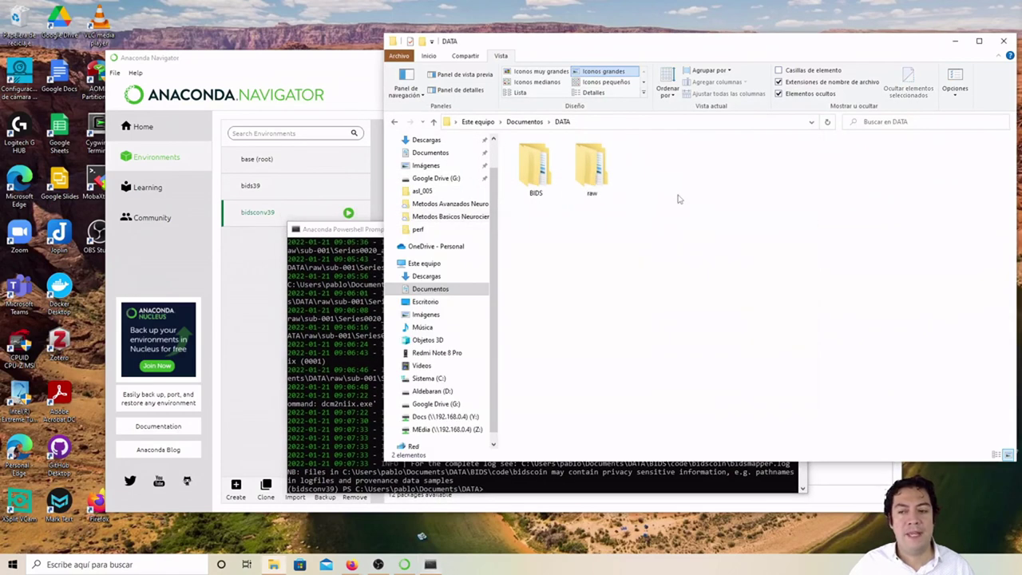
{"action": "double_click", "coordinate": [547, 175]}
{"action": "double_click", "coordinate": [529, 157]}
{"action": "double_click", "coordinate": [530, 156]}
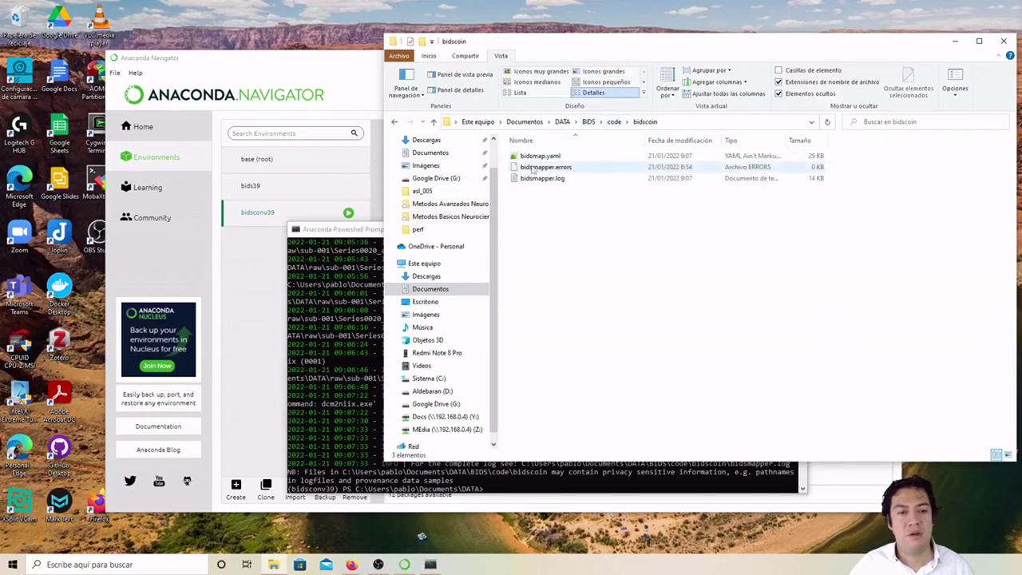
Step: Open bidsmap.yaml with Notepad (Bloc de notas) without making it the default application
{"action": "right_click", "coordinate": [537, 158]}
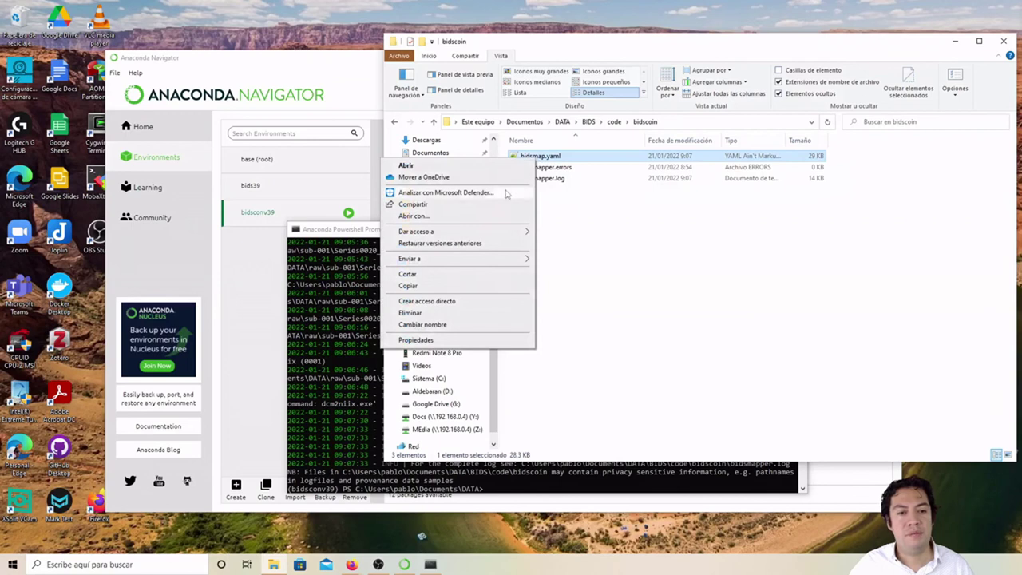
{"action": "left_click", "coordinate": [503, 217]}
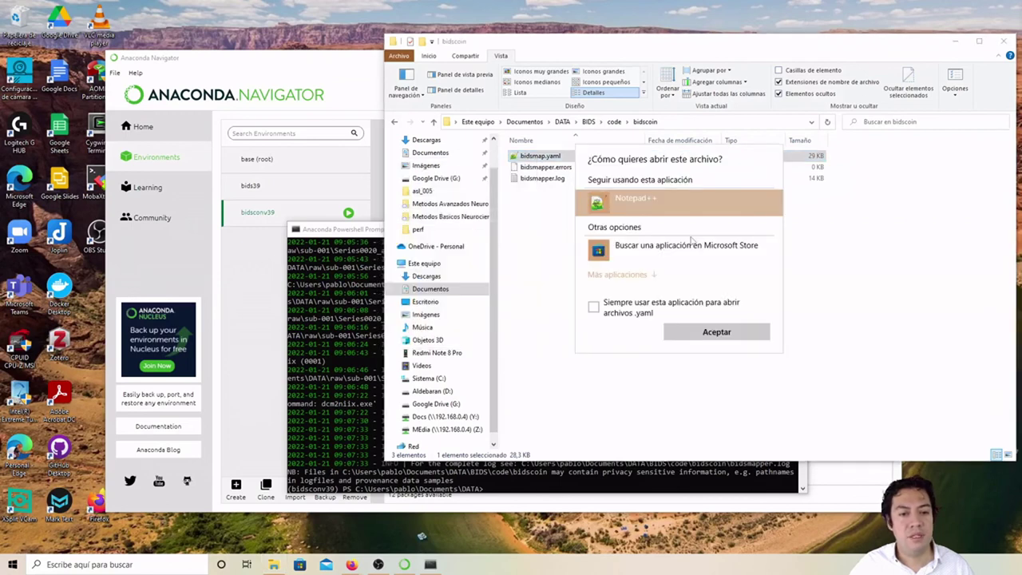
{"action": "left_click", "coordinate": [639, 298]}
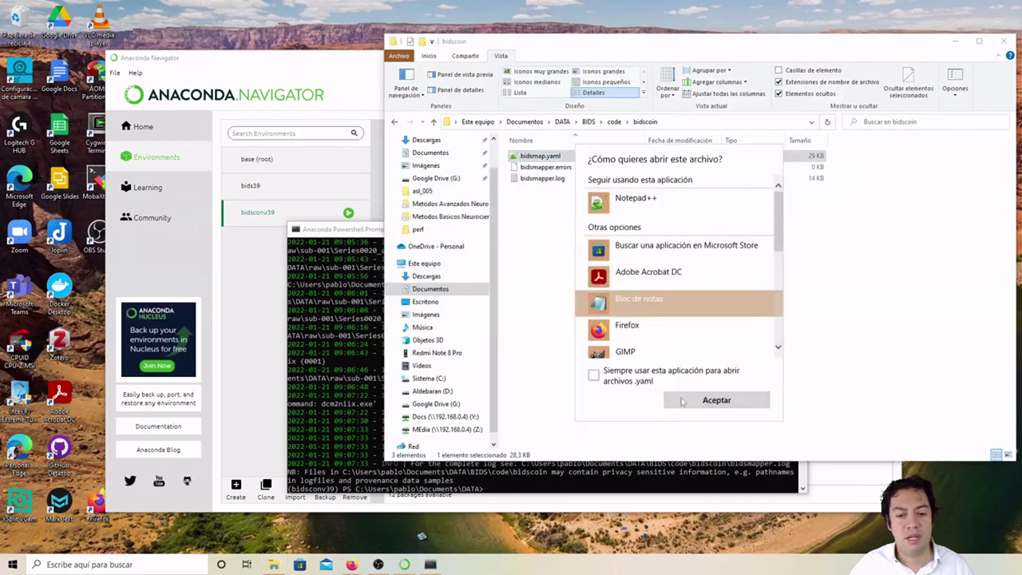
{"action": "left_click", "coordinate": [685, 402]}
Step: Examine the attributes and BIDS entries of the mapped and excluded series in bidsmap.yaml, and close the file
{"action": "scroll", "coordinate": [802, 361], "scroll_direction": "down", "scroll_amount": 20}
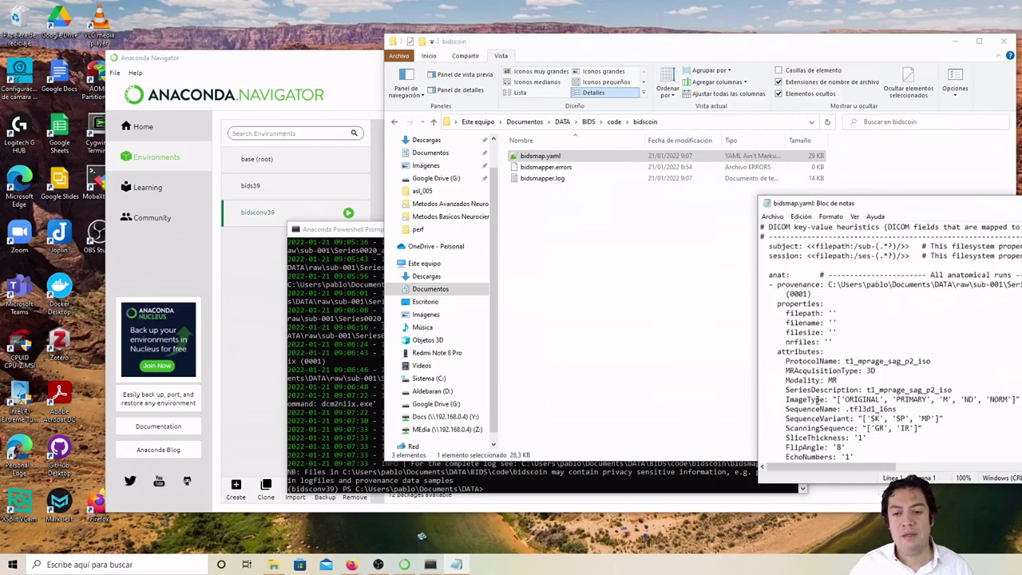
{"action": "scroll", "coordinate": [817, 399], "scroll_direction": "down", "scroll_amount": 20}
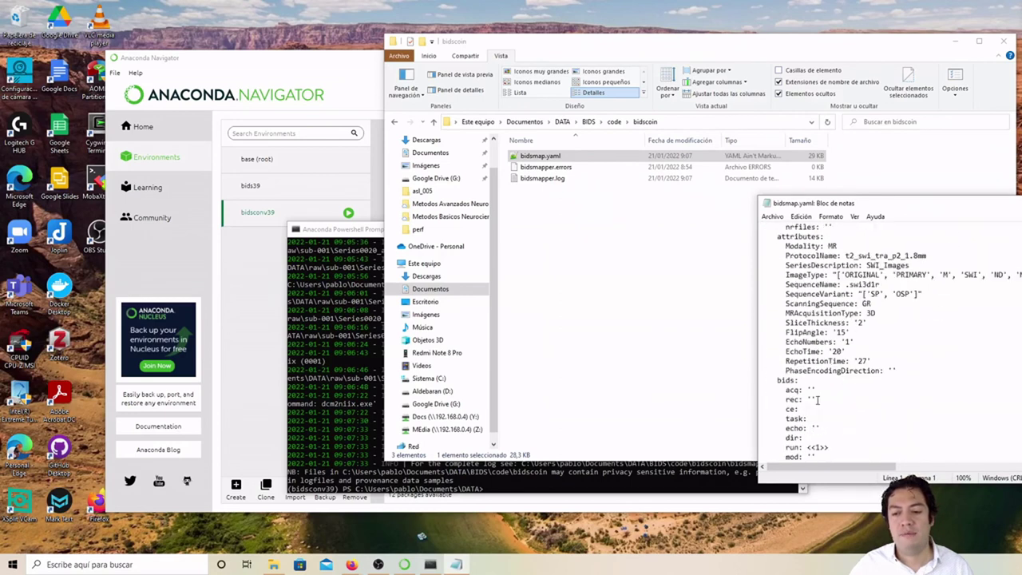
{"action": "scroll", "coordinate": [817, 399], "scroll_direction": "down", "scroll_amount": 20}
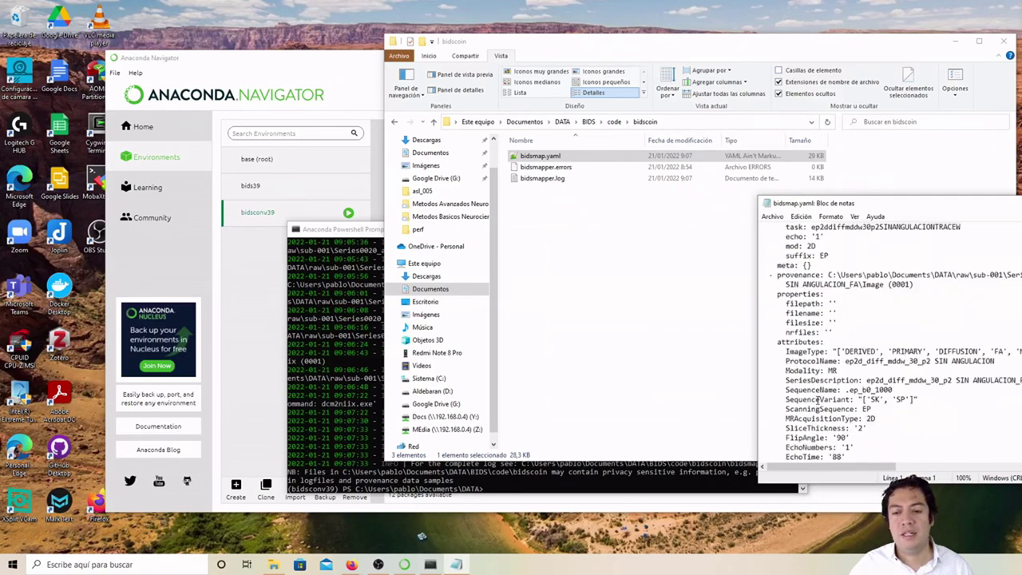
{"action": "scroll", "coordinate": [817, 399], "scroll_direction": "down", "scroll_amount": 5}
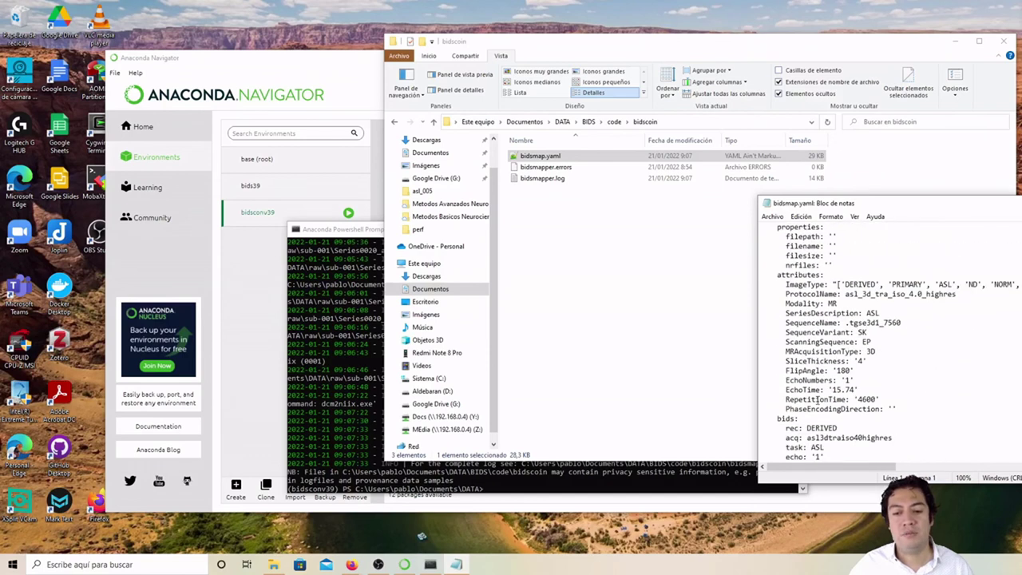
{"action": "scroll", "coordinate": [817, 399], "scroll_direction": "down", "scroll_amount": 15}
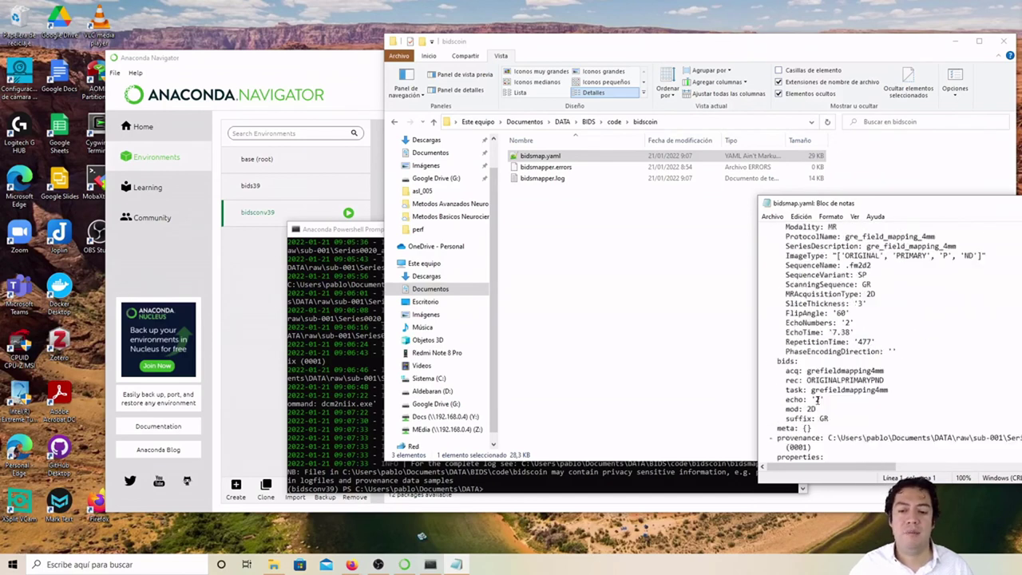
{"action": "scroll", "coordinate": [817, 399], "scroll_direction": "down", "scroll_amount": 20}
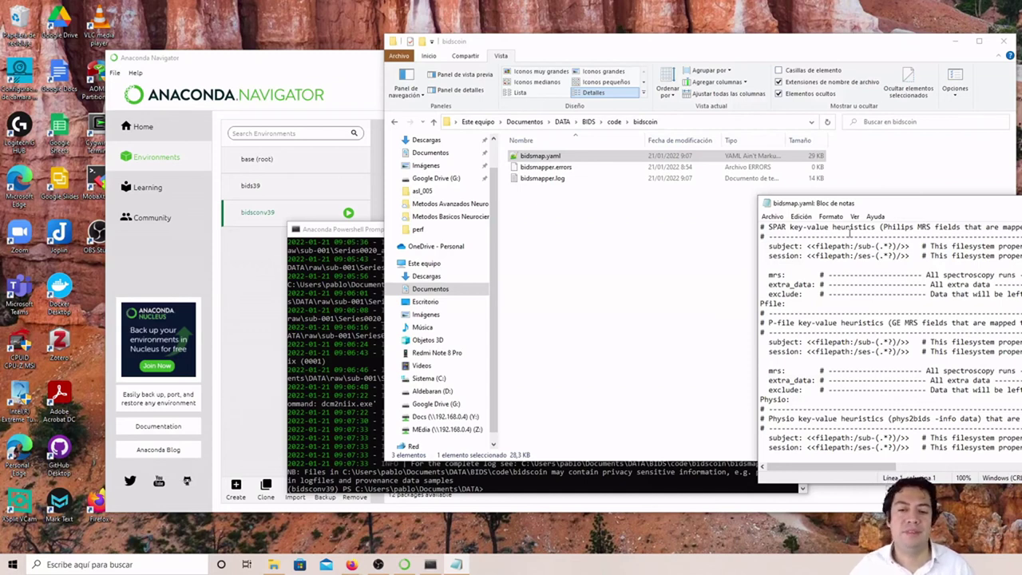
{"action": "left_click_drag", "start_coordinate": [905, 206], "coordinate": [698, 210]}
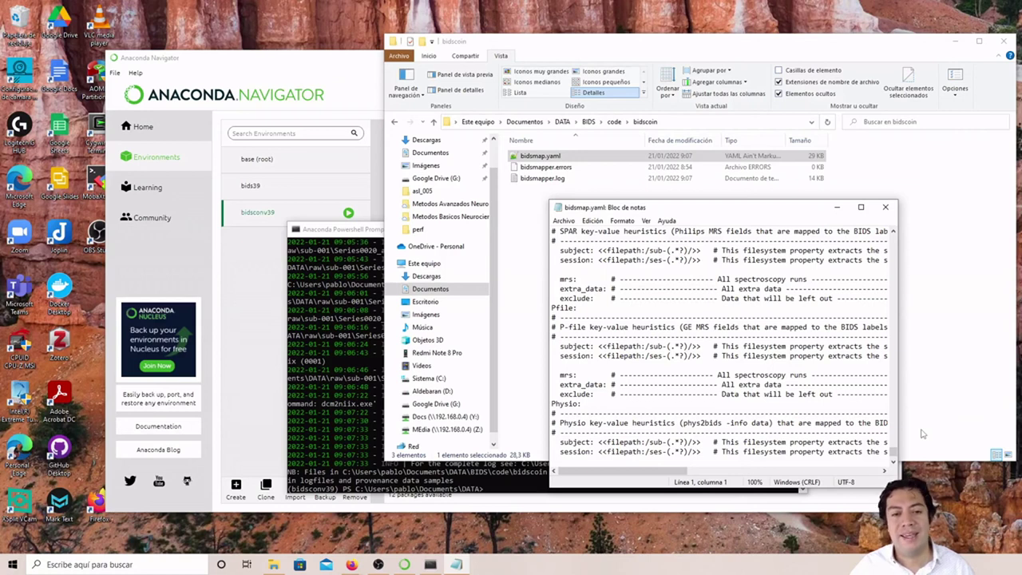
{"action": "left_click", "coordinate": [884, 207]}
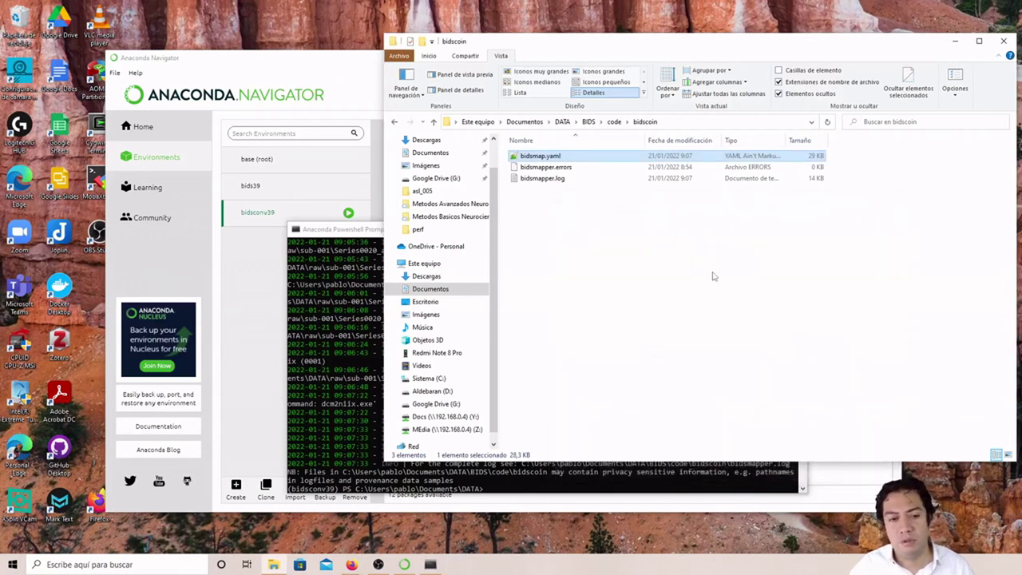
Step: Go back up to the DATA folder and switch to the Anaconda Powershell Prompt
{"action": "left_click", "coordinate": [613, 124]}
{"action": "left_click", "coordinate": [588, 122]}
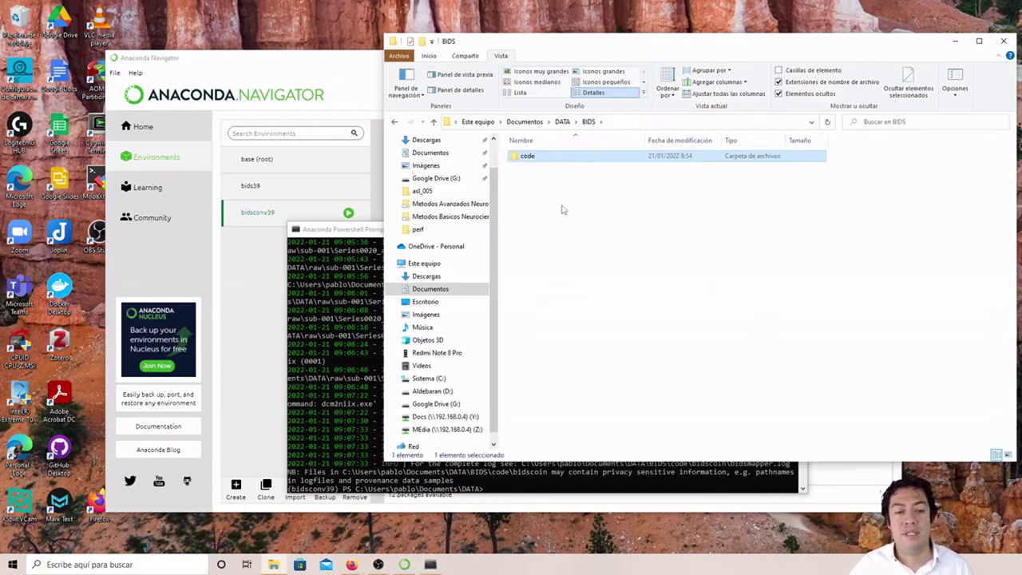
{"action": "left_click", "coordinate": [562, 122]}
{"action": "left_click", "coordinate": [359, 356]}
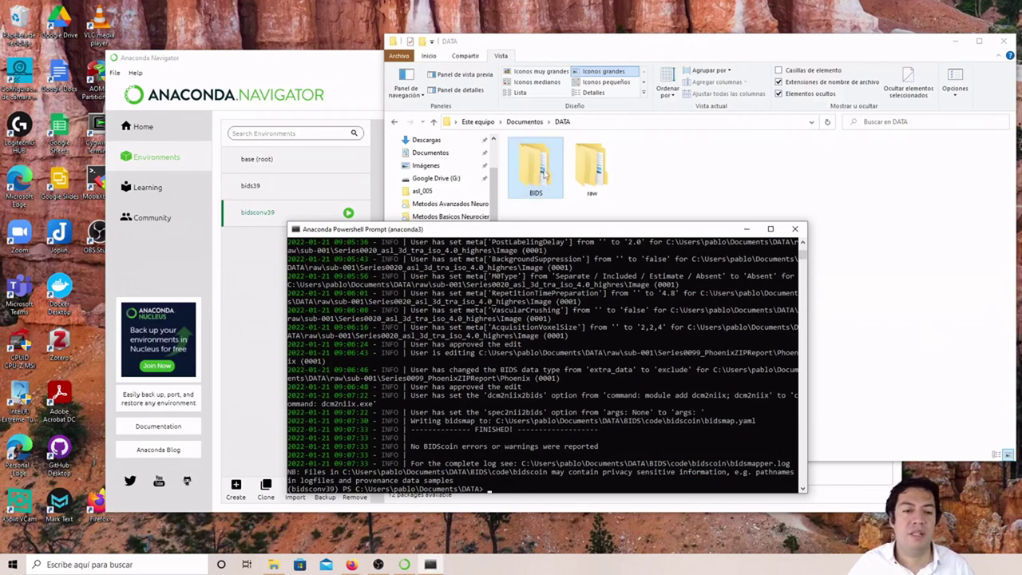
Step: Check the series folders inside raw/sub-001 and return to the raw folder
{"action": "double_click", "coordinate": [591, 166]}
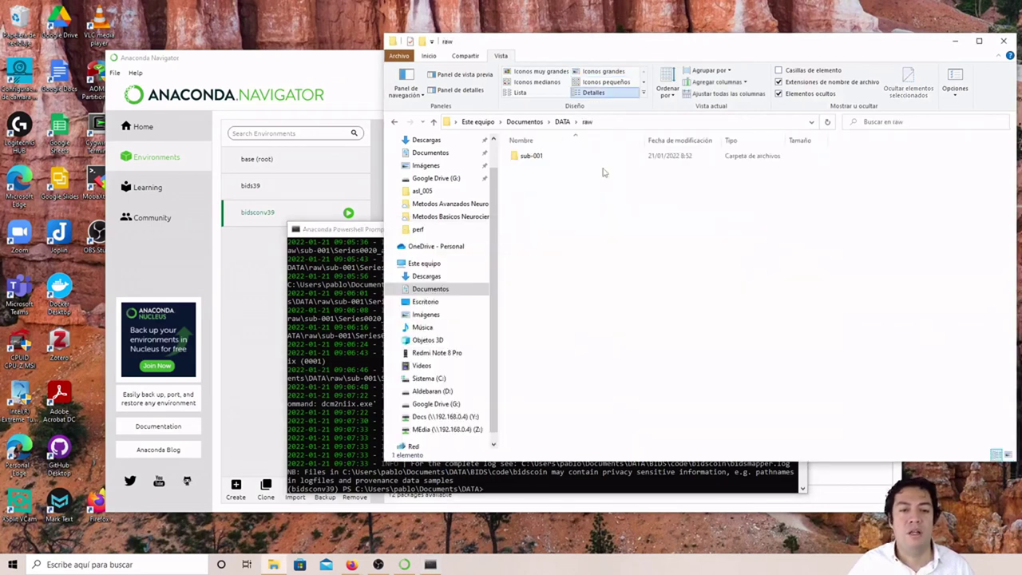
{"action": "double_click", "coordinate": [528, 158]}
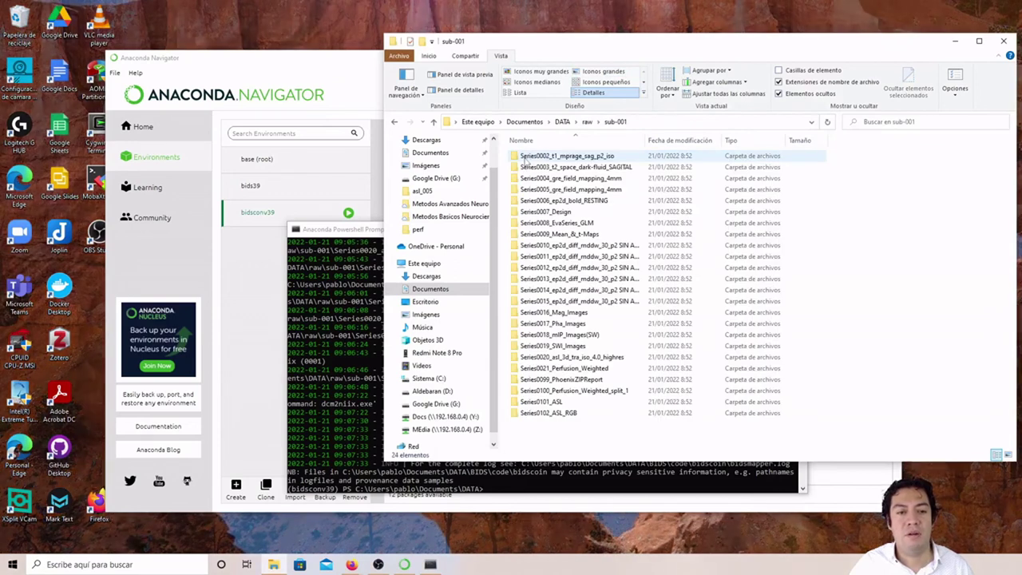
{"action": "left_click", "coordinate": [587, 122]}
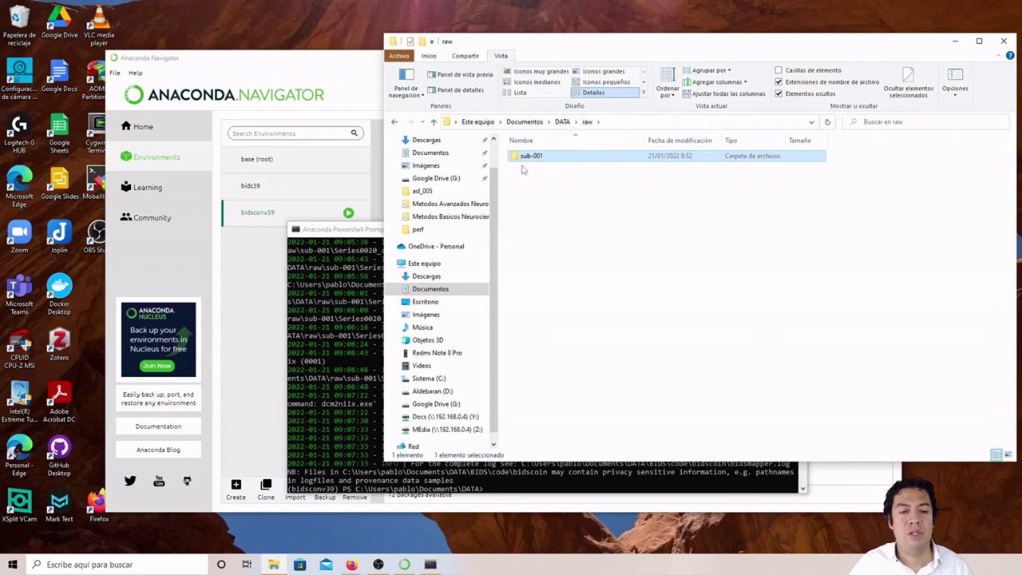
Step: Switch to the Anaconda Powershell Prompt and clear its output with cls
{"action": "left_click", "coordinate": [360, 343]}
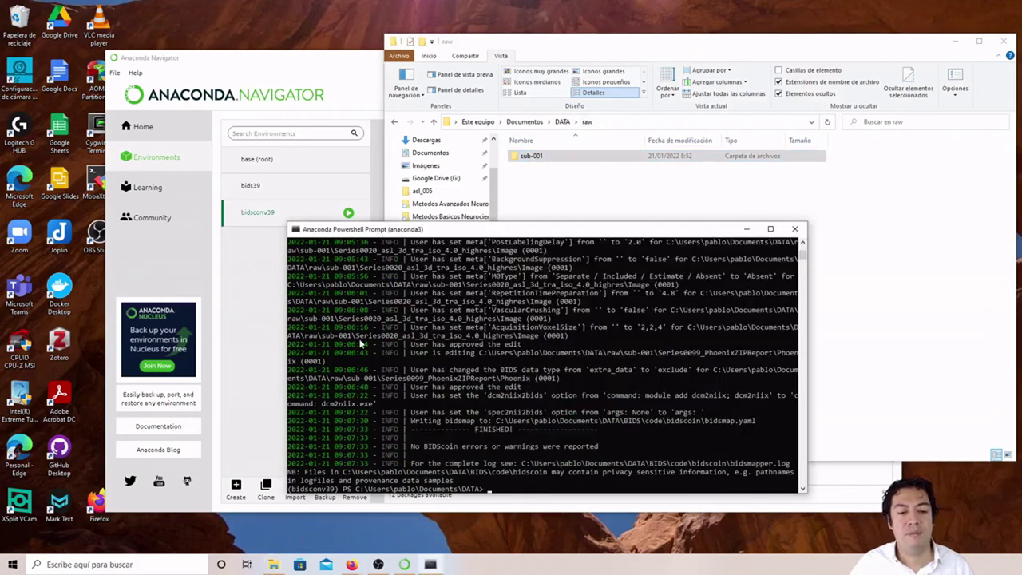
{"action": "type", "text": "cls"}
{"action": "key", "text": "Return"}
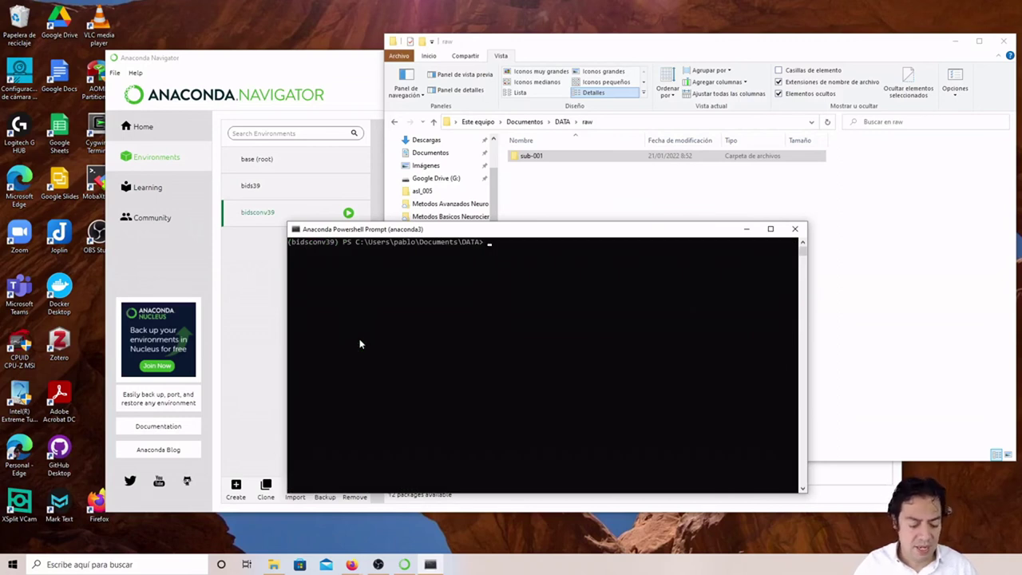
Step: Run bidscoiner -p sub-001 -b .\BIDS\code\bidscoin\bidsmap.yaml raw BIDS to convert the subject's DICOM data
{"action": "type", "text": "bidsco"}
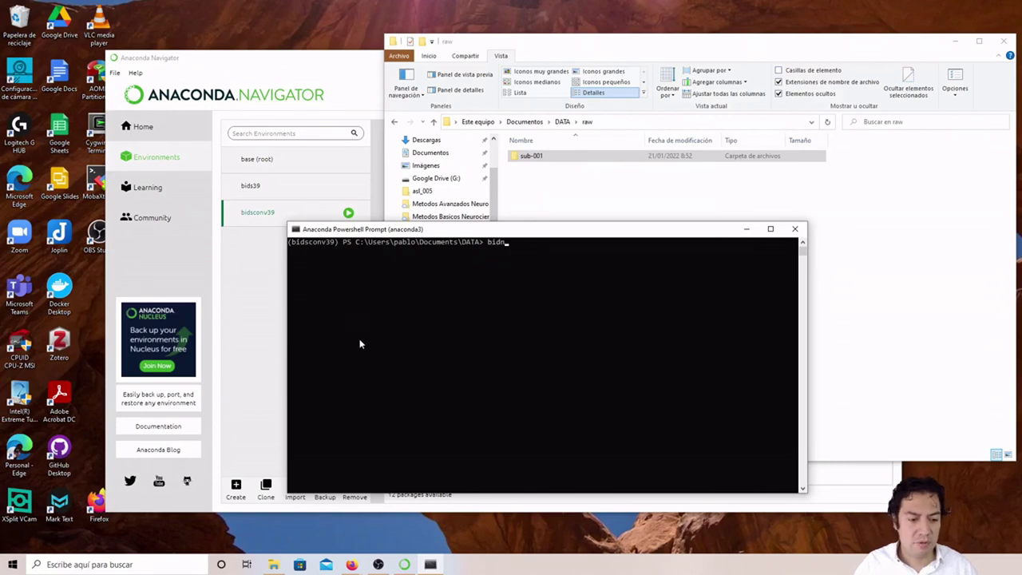
{"action": "type", "text": "in"}
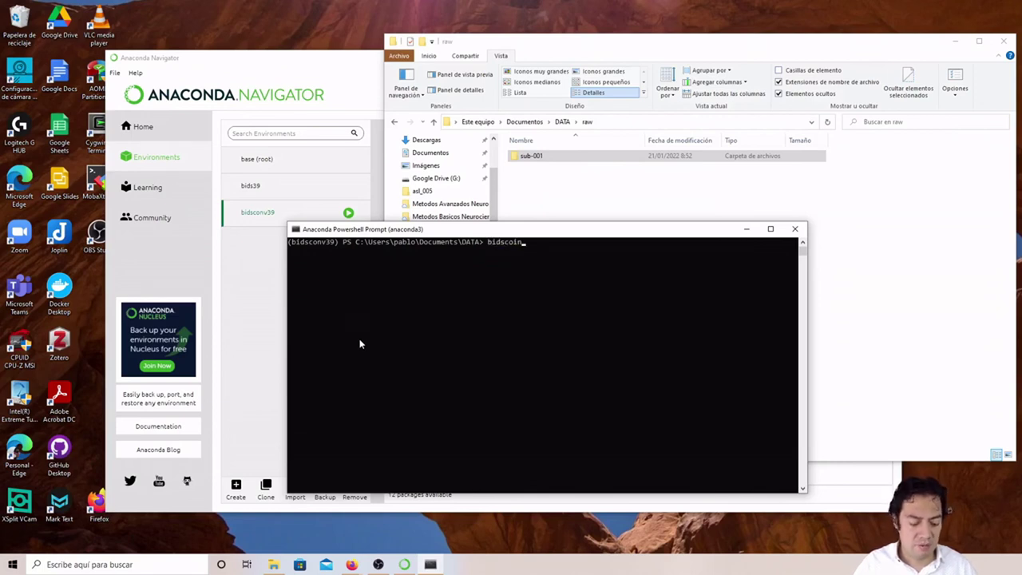
{"action": "type", "text": "er"}
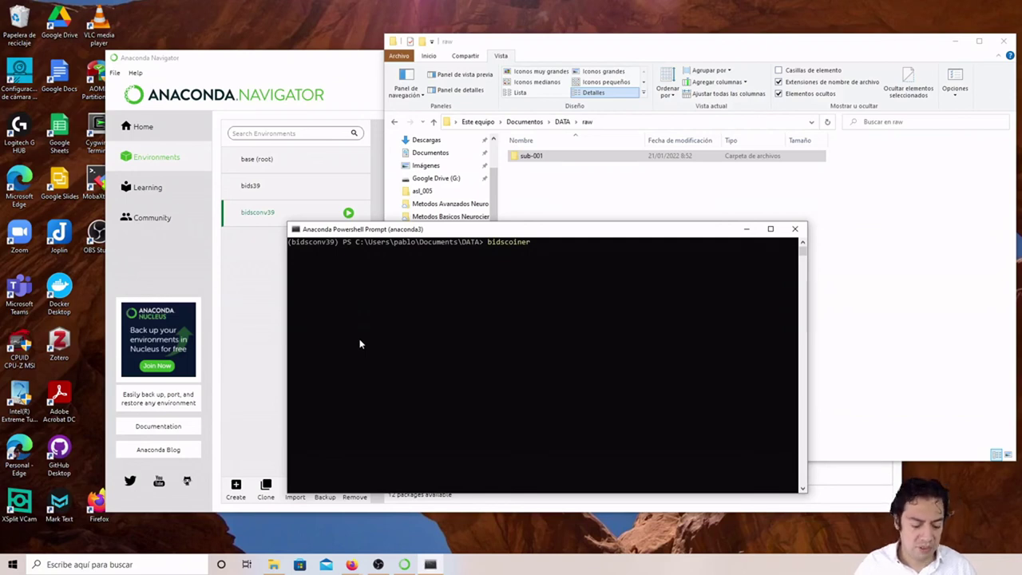
{"action": "type", "text": " -p "}
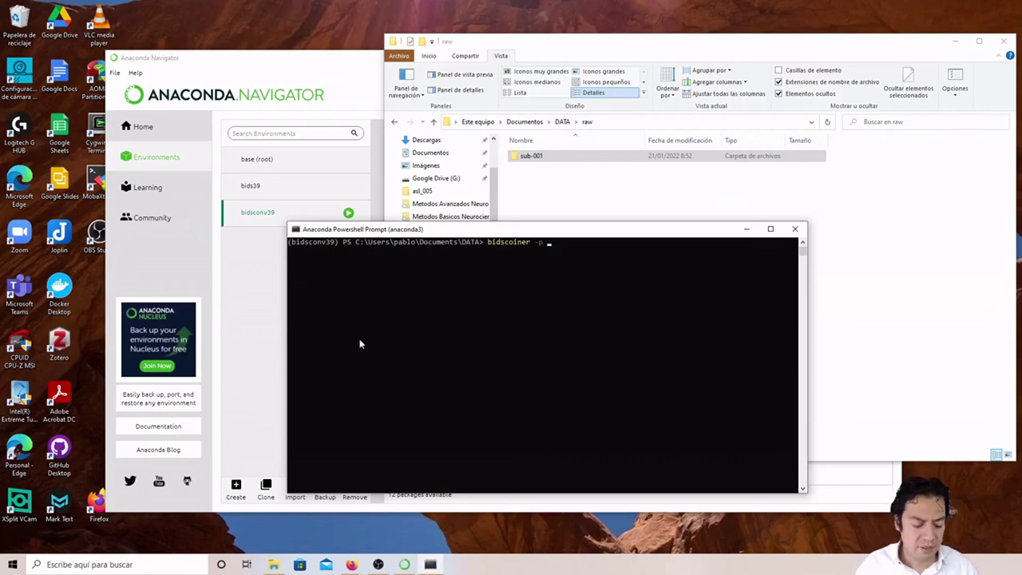
{"action": "type", "text": "s"}
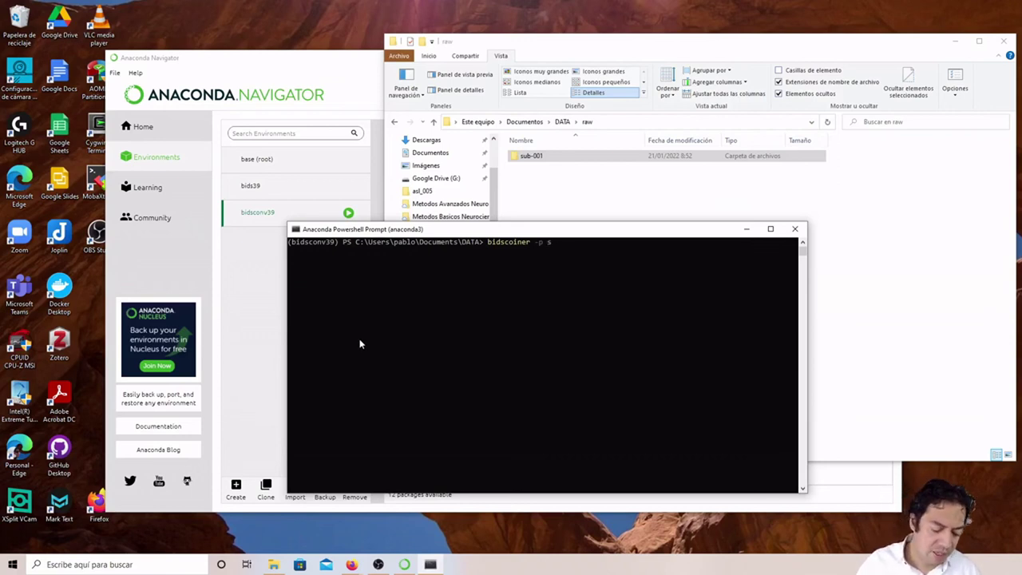
{"action": "type", "text": "ub-001 -b"}
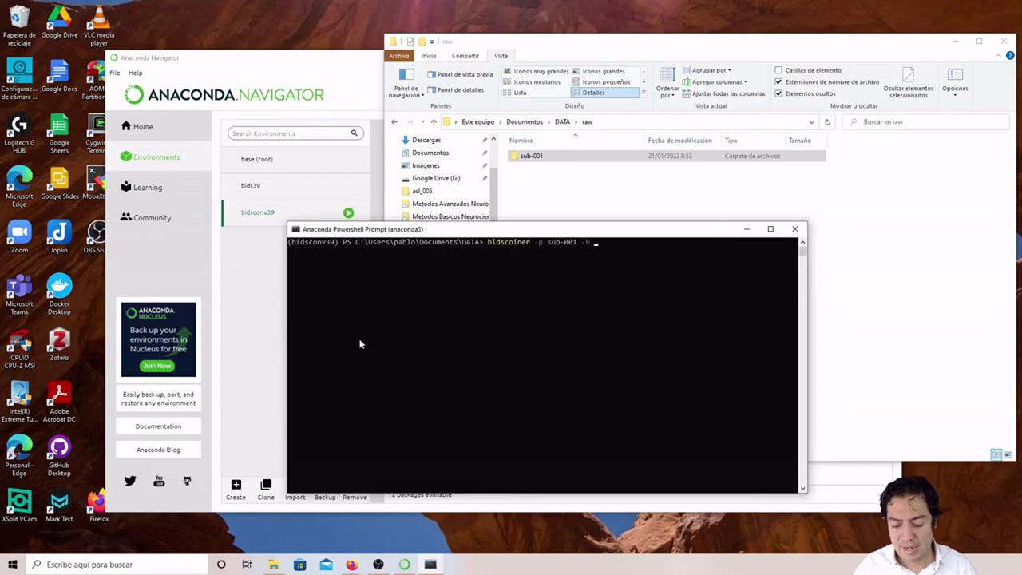
{"action": "type", "text": "BI"}
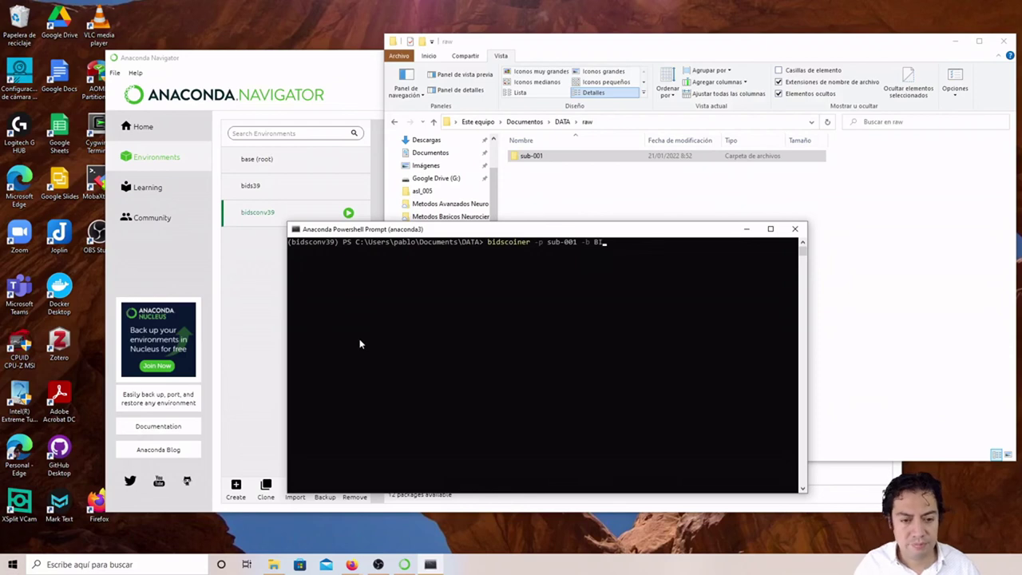
{"action": "key", "text": "Tab"}
{"action": "type", "text": "c"}
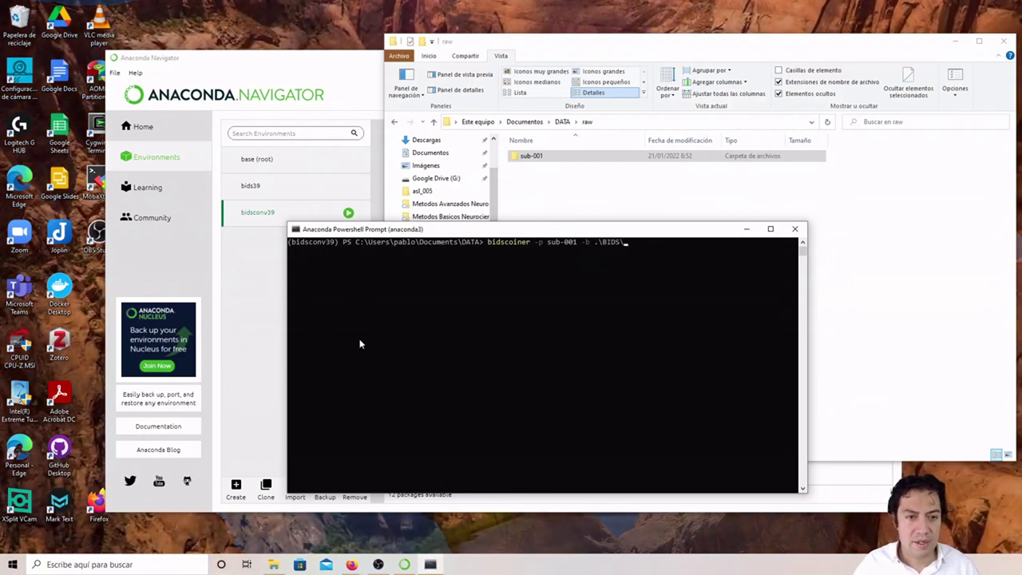
{"action": "key", "text": "Tab"}
{"action": "type", "text": "b"}
{"action": "key", "text": "Tab"}
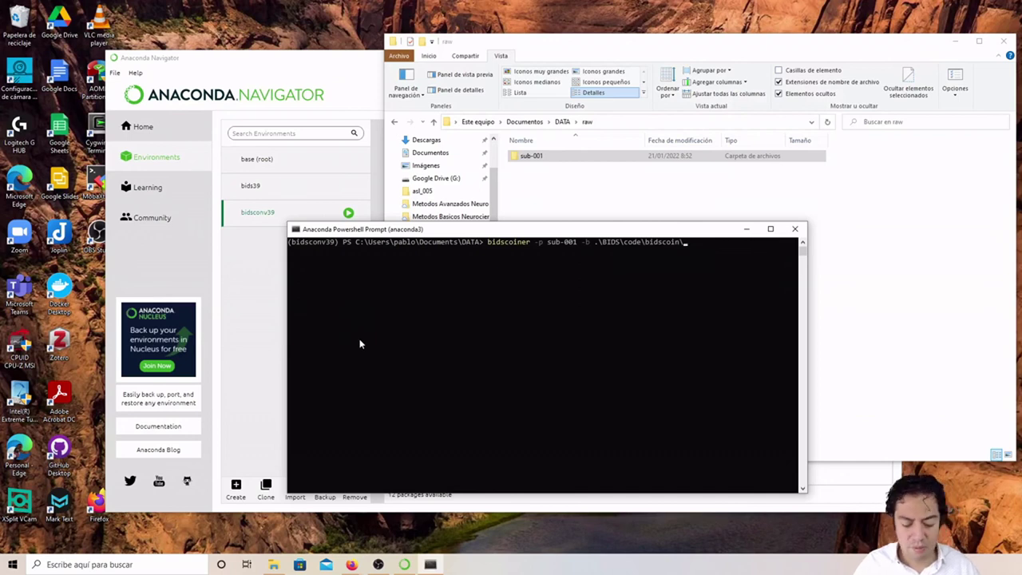
{"action": "type", "text": "bidm"}
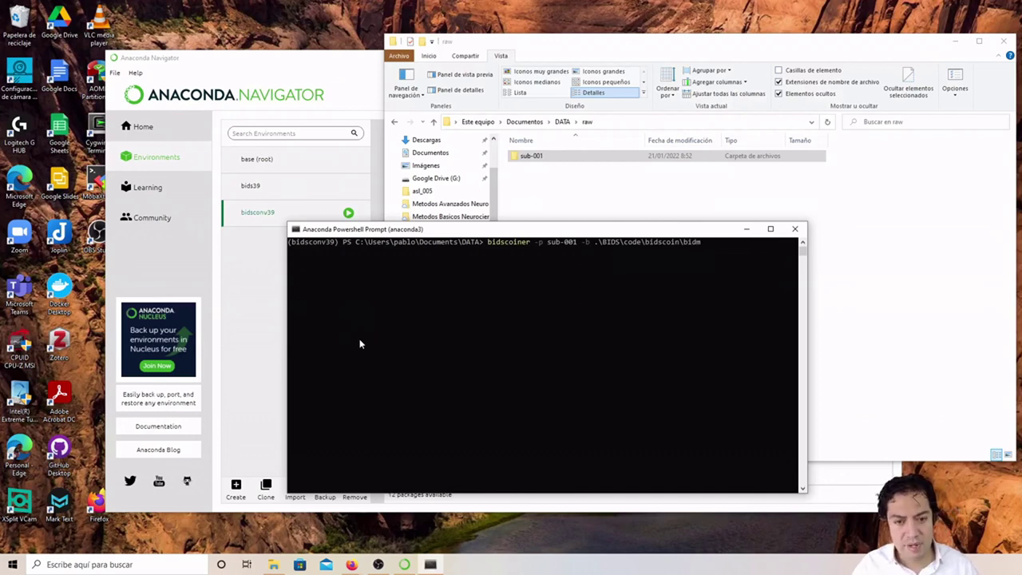
{"action": "key", "text": "Tab"}
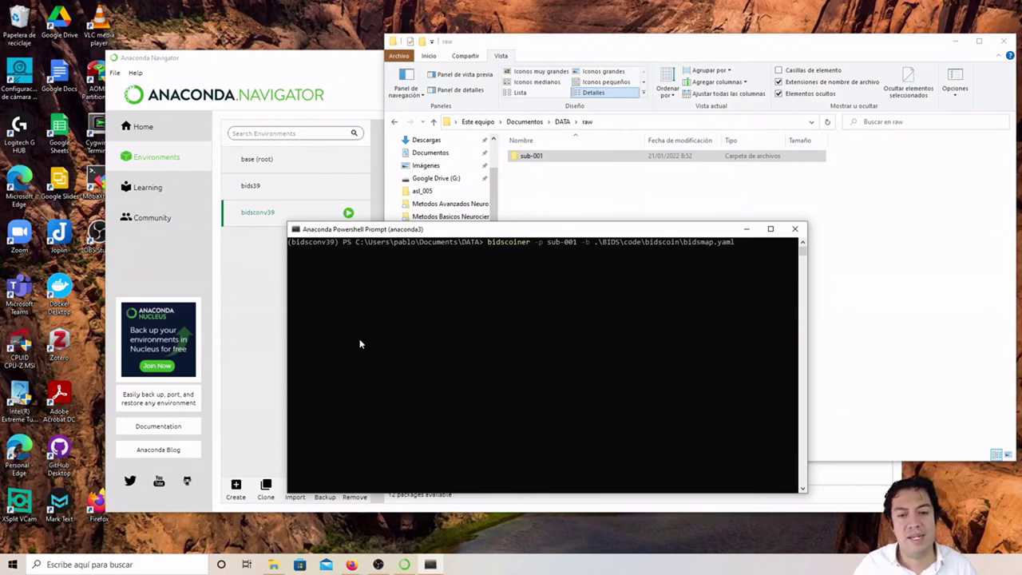
{"action": "type", "text": "ra"}
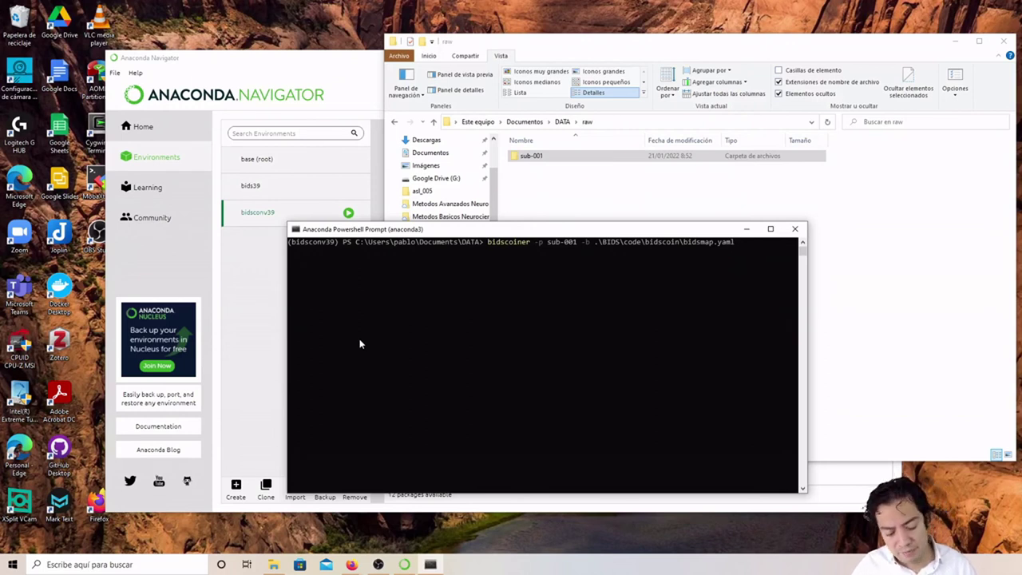
{"action": "type", "text": "w "}
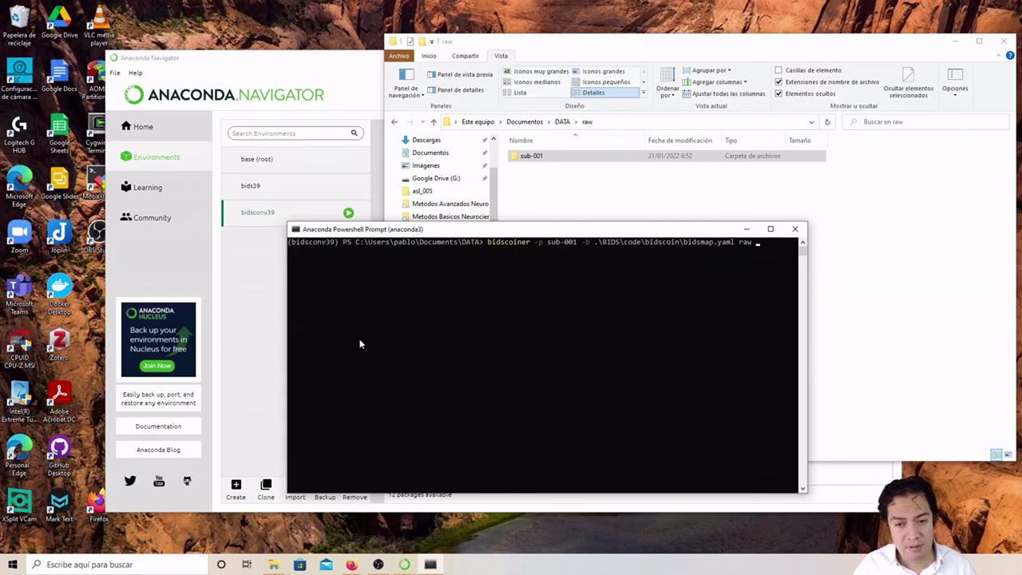
{"action": "type", "text": "BIDS"}
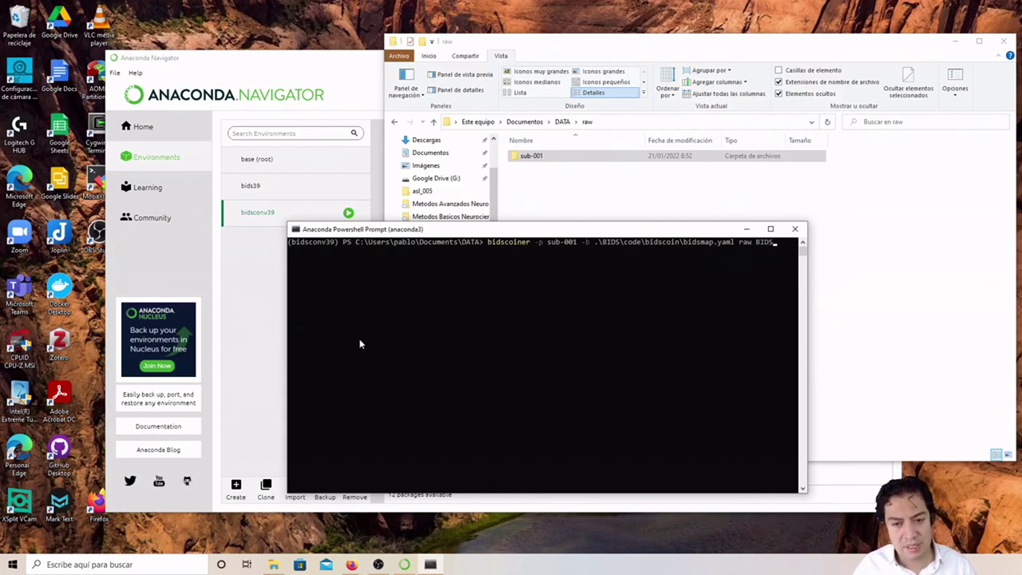
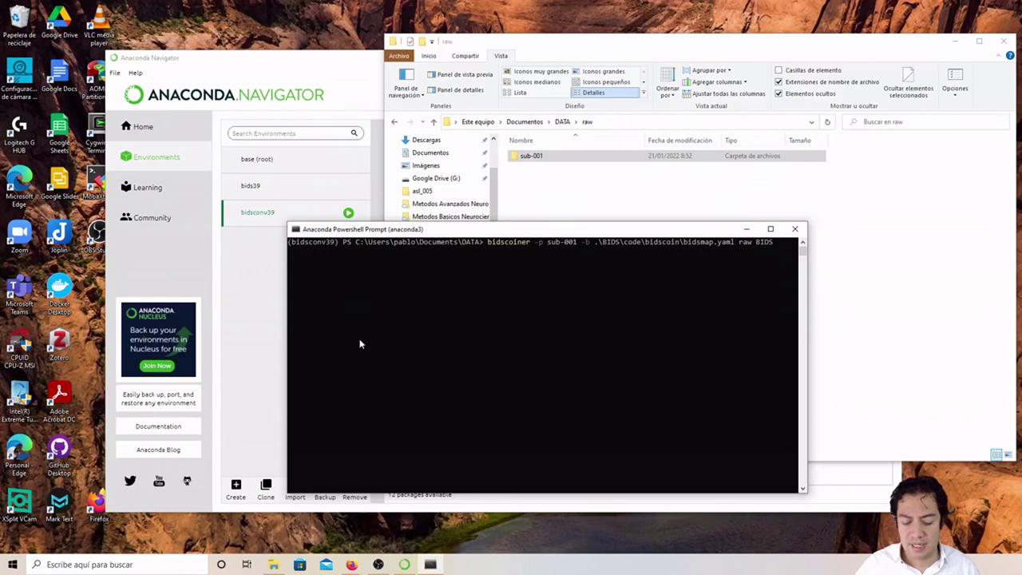
{"action": "key", "text": "Return"}
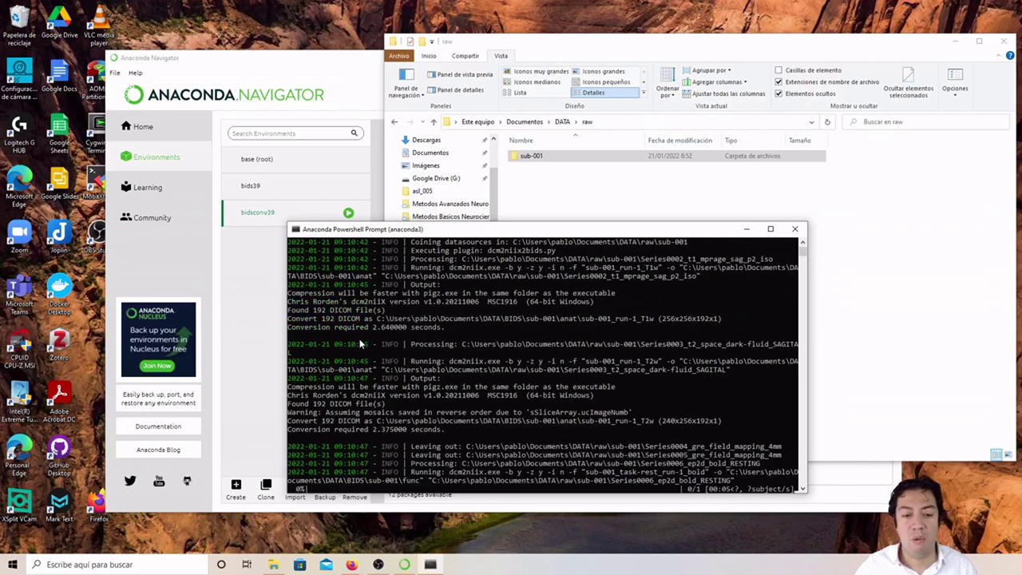
Step: Switch to File Explorer, open the BIDS folder inside DATA, and show its contents as large icons (Iconos grandes)
{"action": "left_click", "coordinate": [568, 184]}
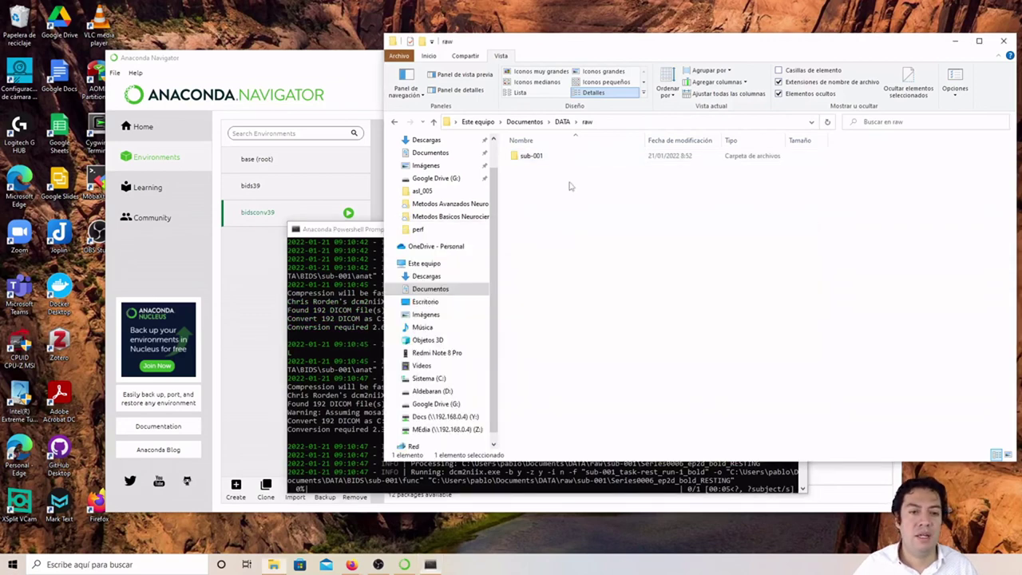
{"action": "left_click", "coordinate": [562, 122]}
{"action": "left_click", "coordinate": [563, 224]}
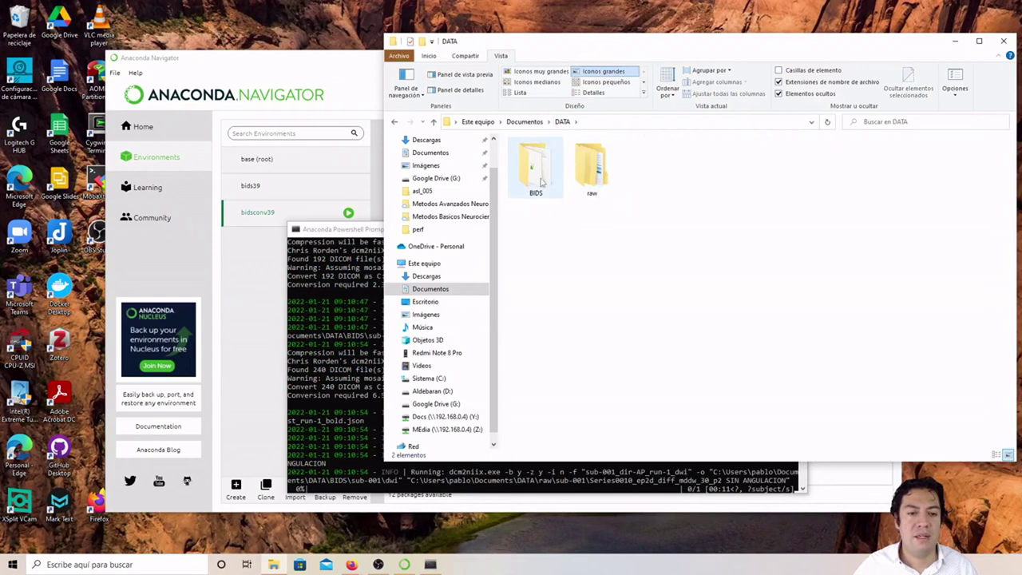
{"action": "double_click", "coordinate": [538, 180]}
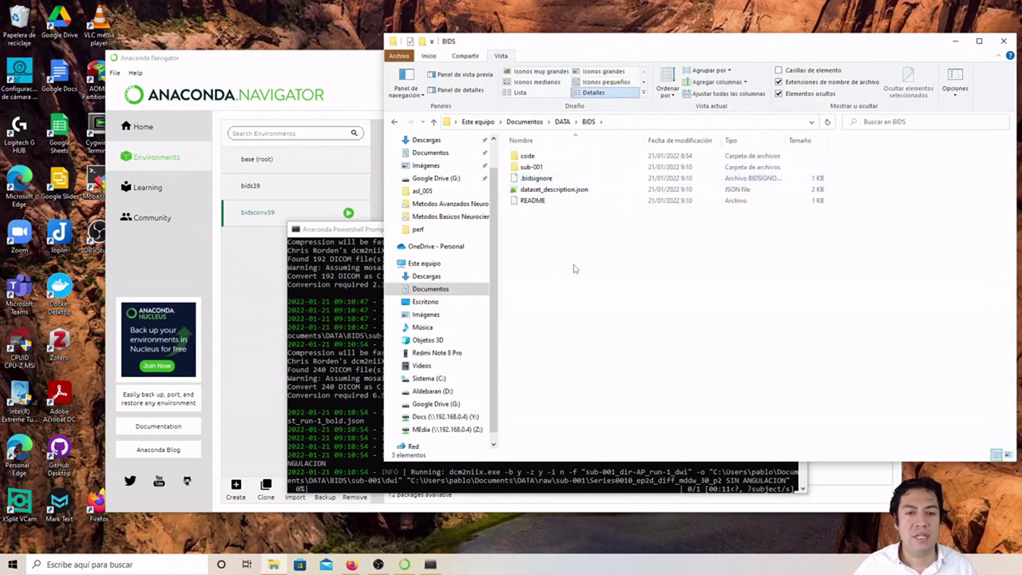
{"action": "left_click", "coordinate": [602, 71]}
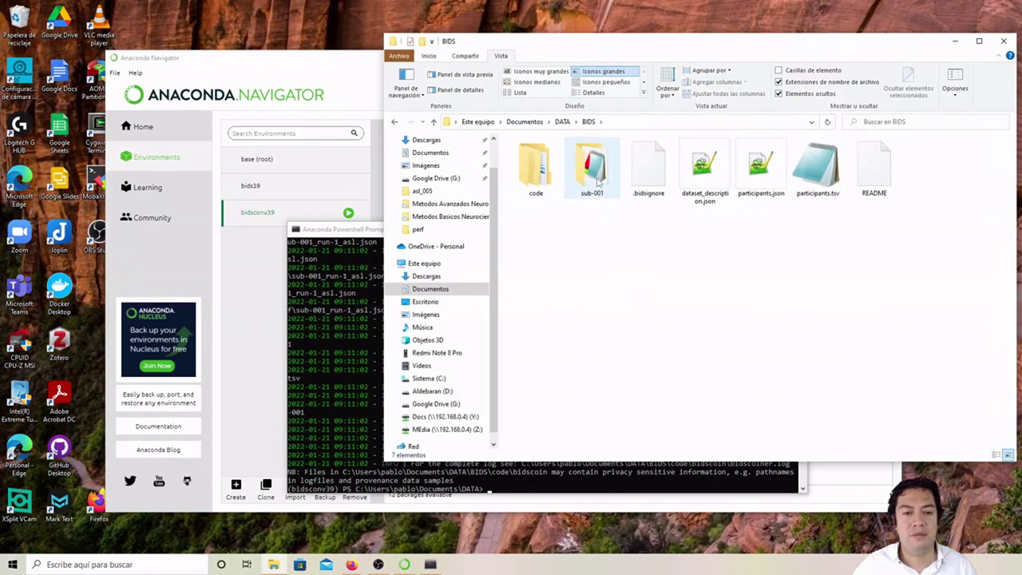
Step: Open the converted sub-001 folder in BIDS and show its contents as large icons (Iconos grandes)
{"action": "mouse_move", "coordinate": [590, 192]}
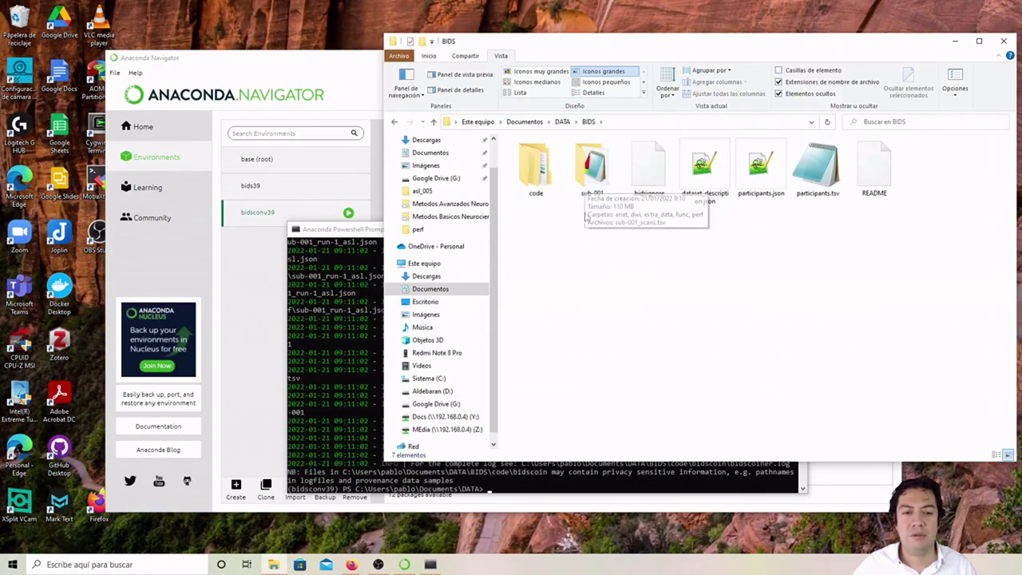
{"action": "double_click", "coordinate": [590, 188]}
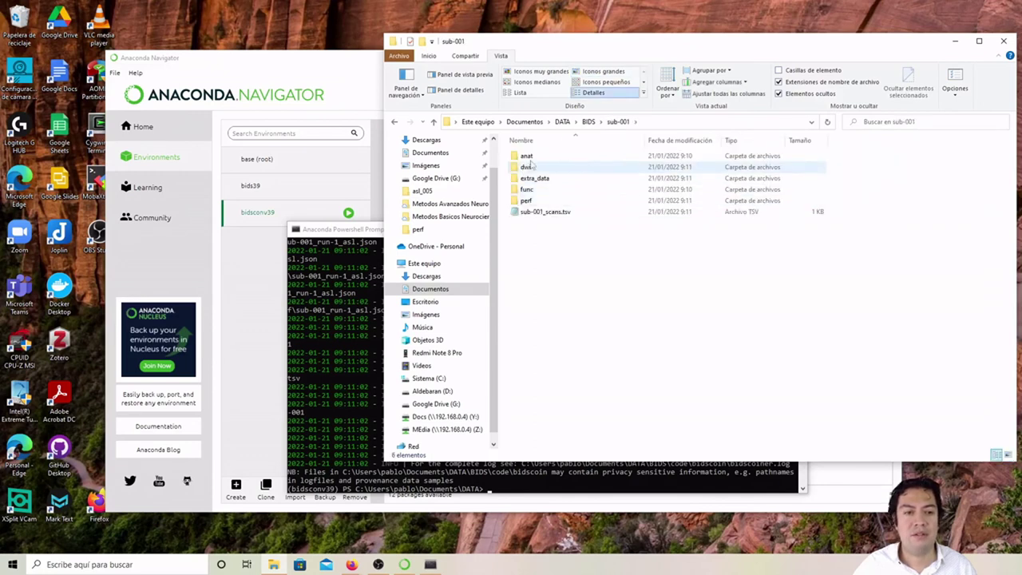
{"action": "left_click", "coordinate": [604, 71]}
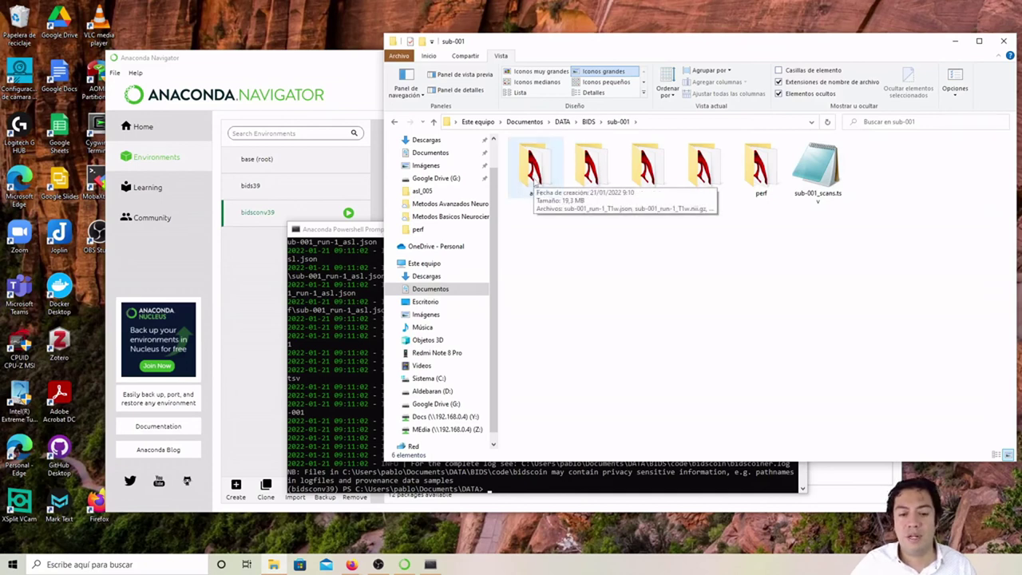
Step: Examine the converted files in the anat, dwi and func folders of sub-001, and return to the BIDS folder
{"action": "double_click", "coordinate": [533, 180]}
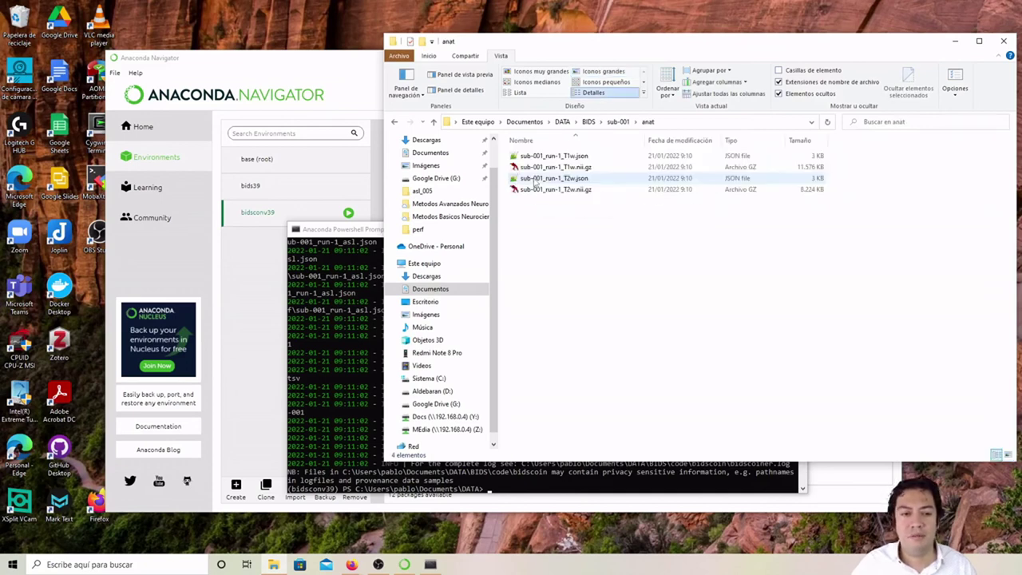
{"action": "left_click", "coordinate": [588, 121]}
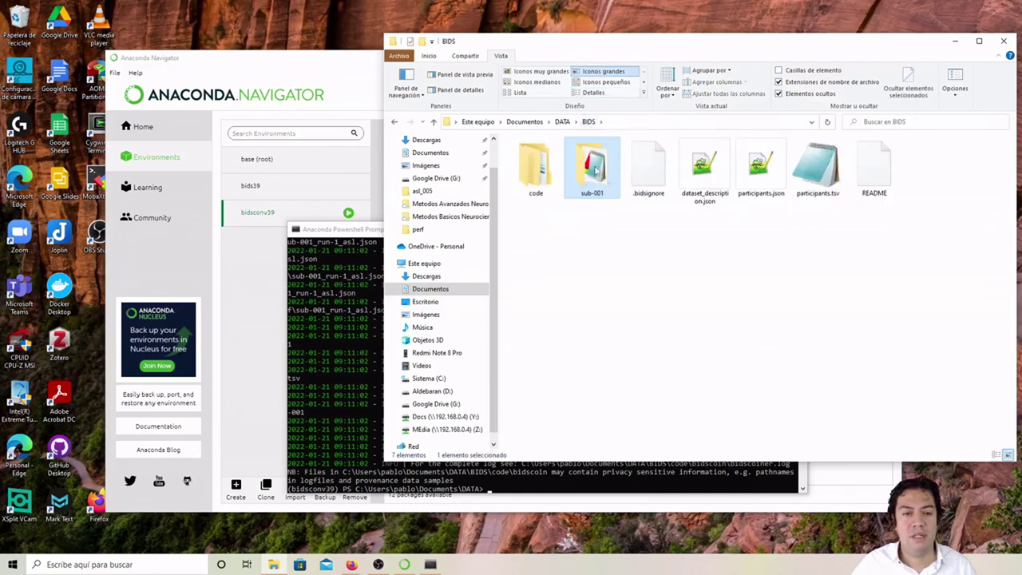
{"action": "double_click", "coordinate": [594, 167]}
{"action": "double_click", "coordinate": [591, 168]}
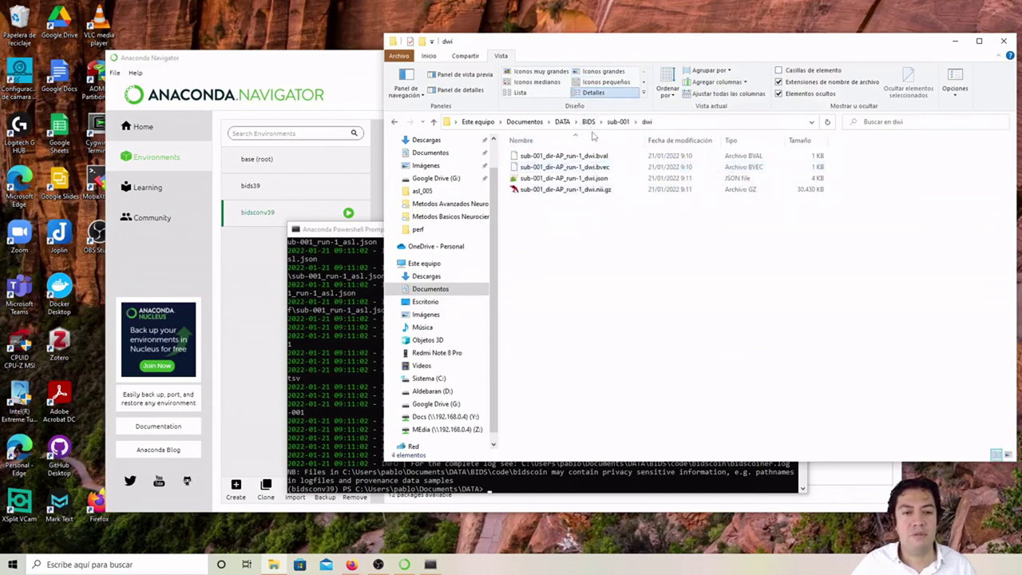
{"action": "left_click", "coordinate": [618, 122]}
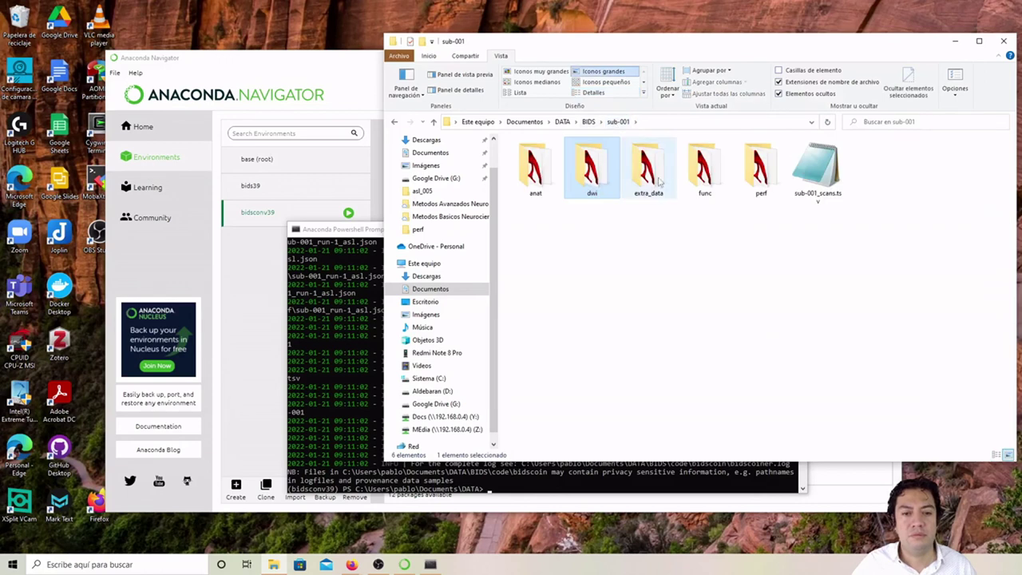
{"action": "double_click", "coordinate": [704, 167]}
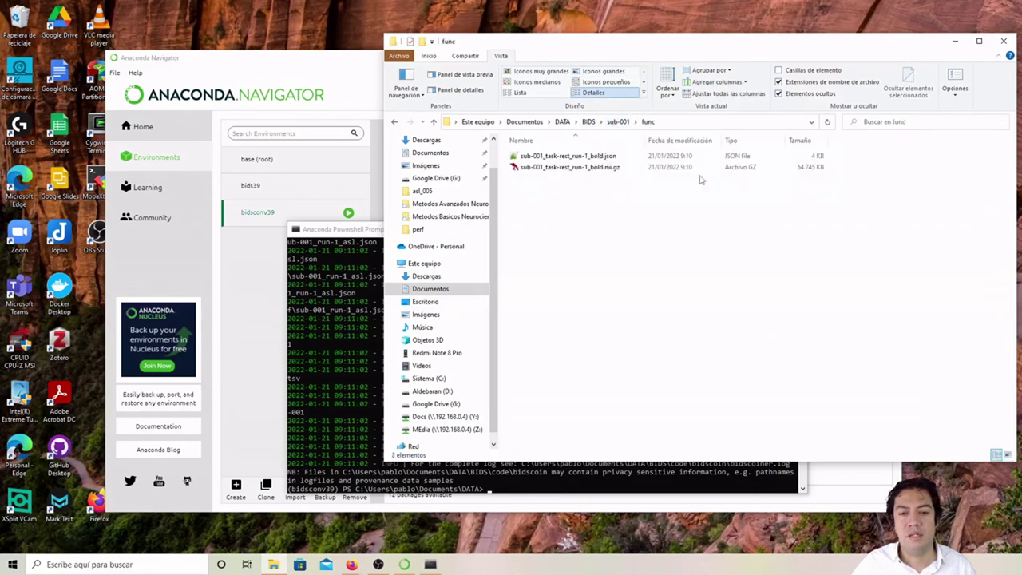
{"action": "left_click", "coordinate": [620, 122]}
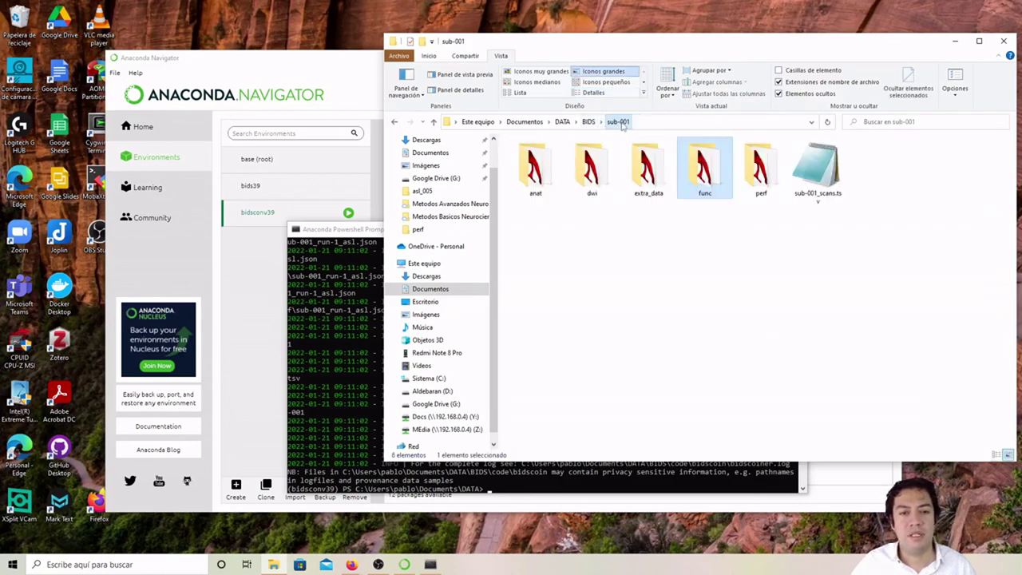
{"action": "left_click", "coordinate": [588, 122]}
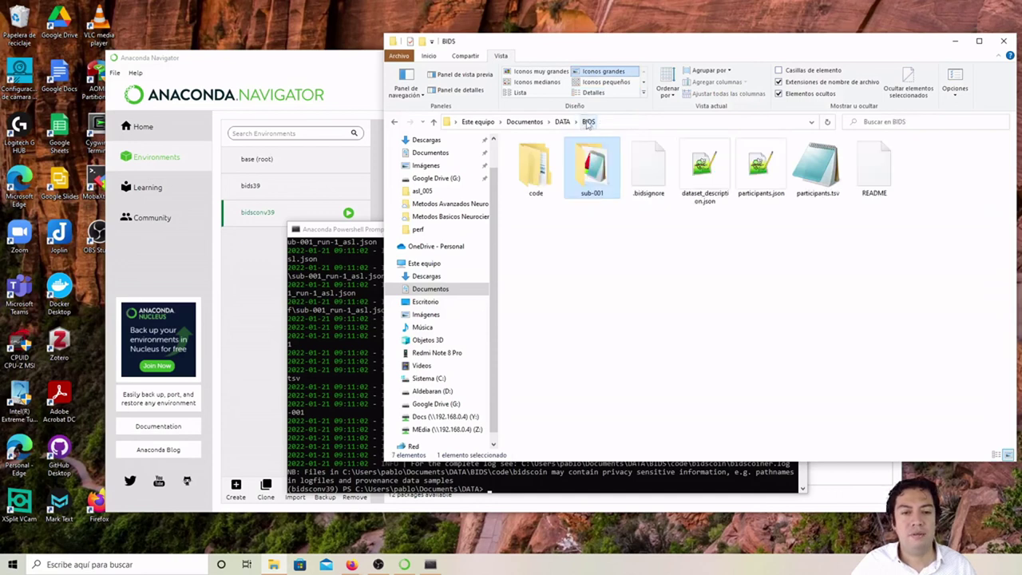
Step: Open participants.tsv from the BIDS folder, read the sub-001 row, and close the file
{"action": "double_click", "coordinate": [808, 177]}
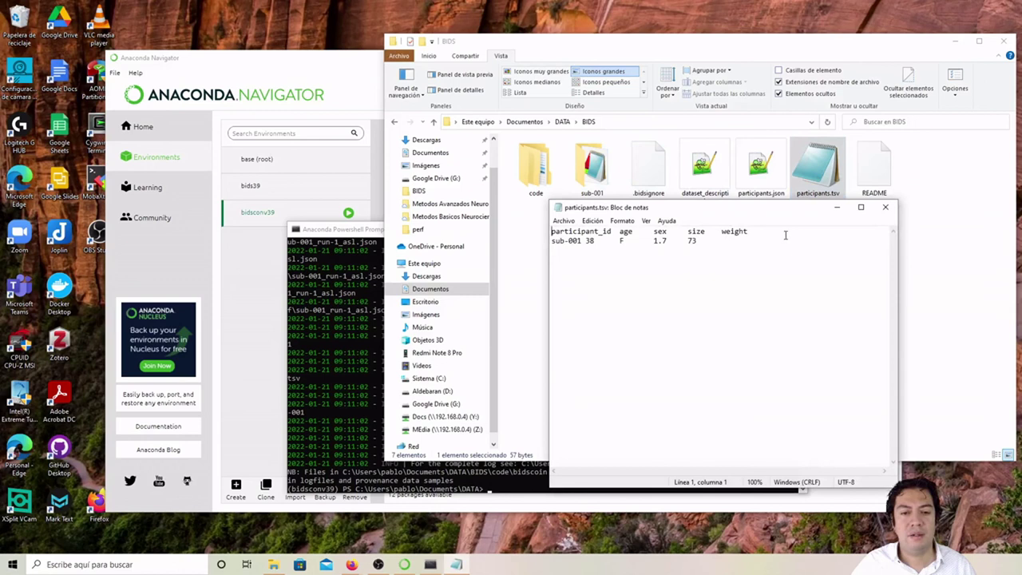
{"action": "left_click_drag", "start_coordinate": [806, 210], "coordinate": [771, 221]}
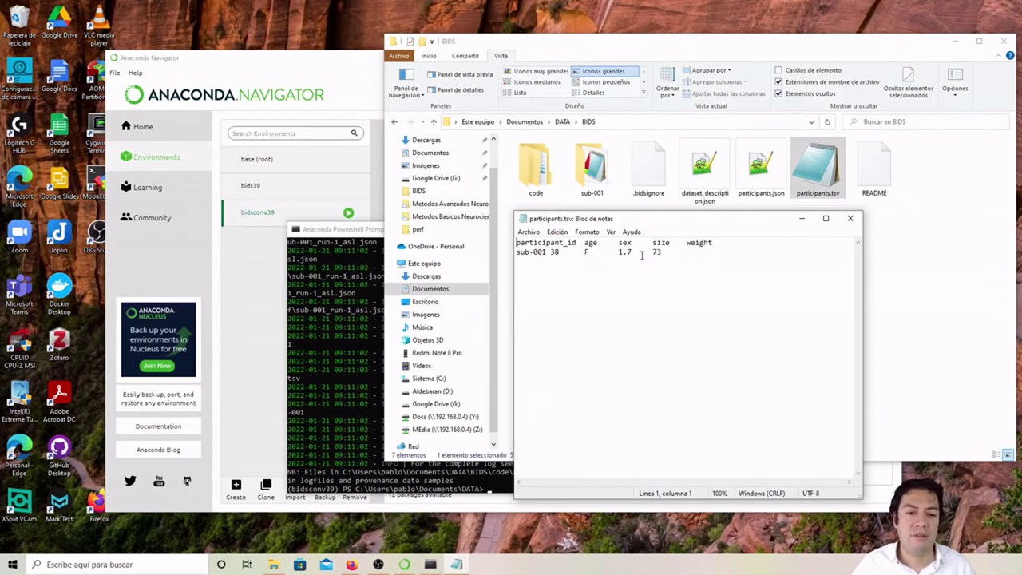
{"action": "left_click_drag", "start_coordinate": [661, 252], "coordinate": [512, 253]}
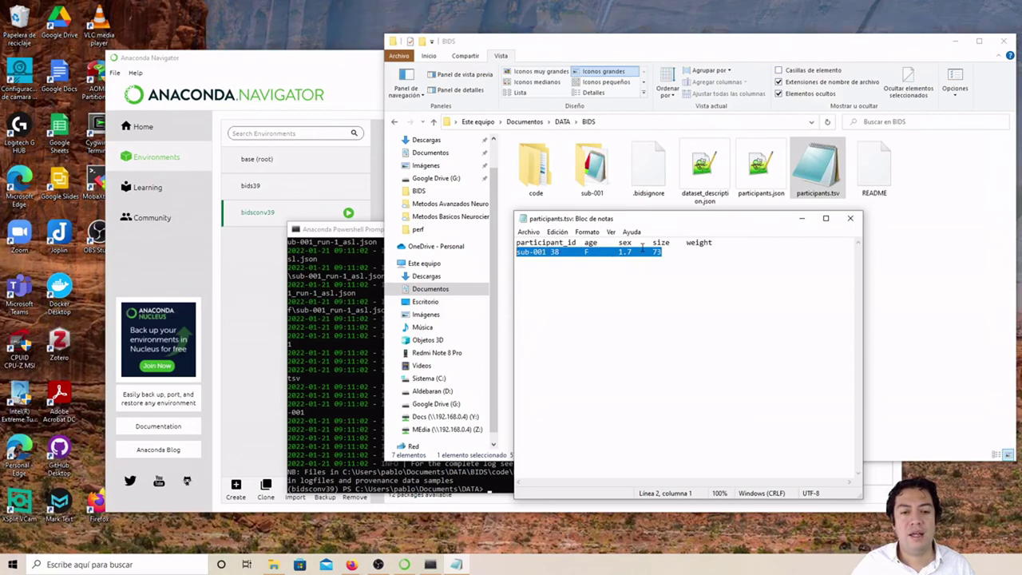
{"action": "left_click", "coordinate": [850, 217]}
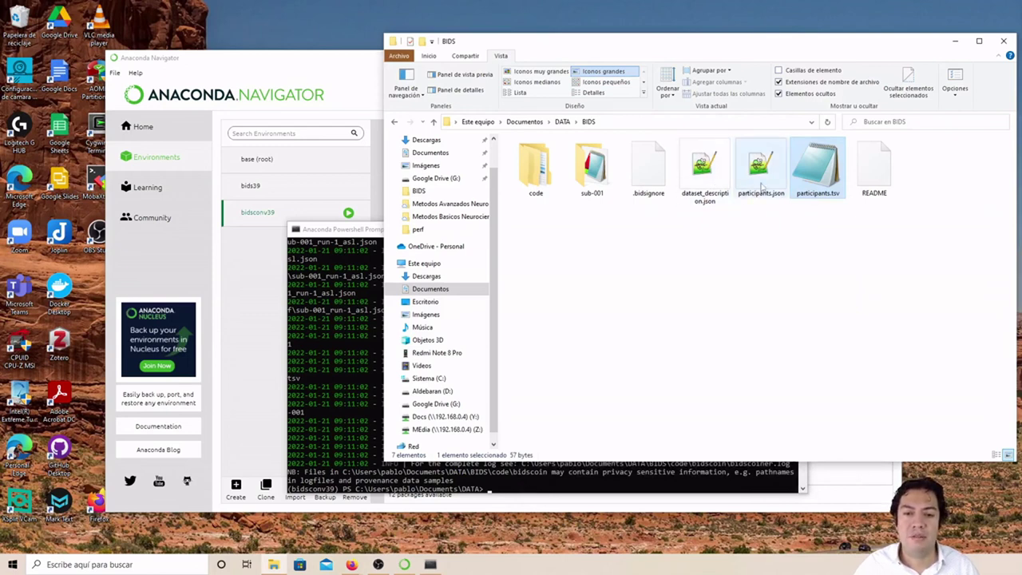
Step: Open dataset_description.json from the BIDS folder, examine its required, recommended and optional fields, and close it
{"action": "left_click", "coordinate": [702, 185]}
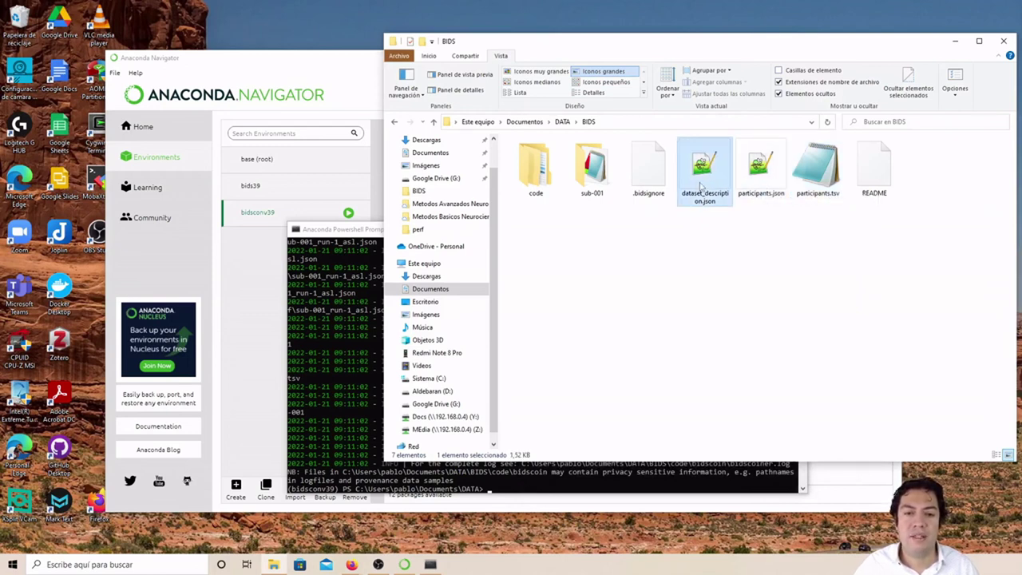
{"action": "double_click", "coordinate": [700, 190]}
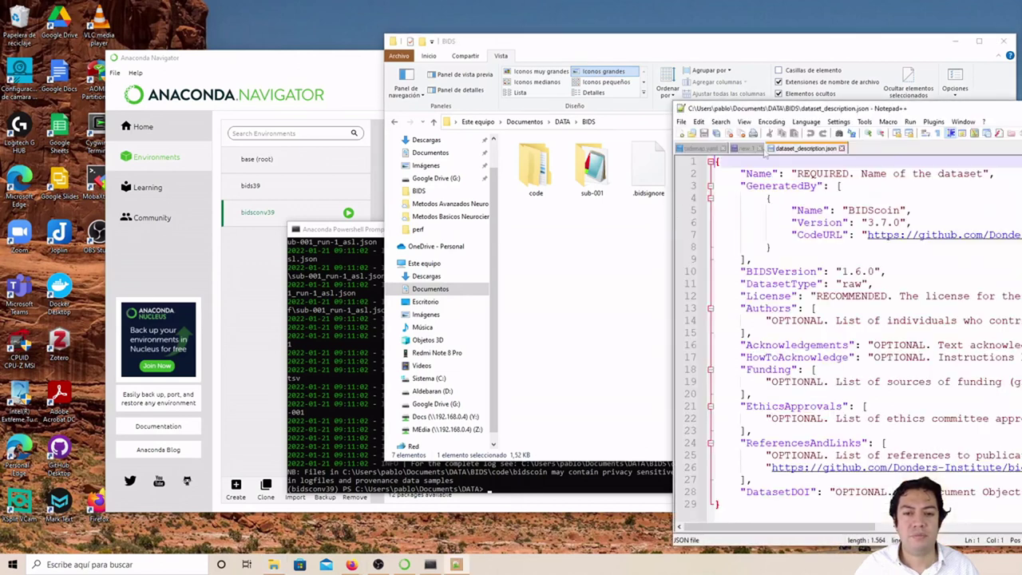
{"action": "left_click_drag", "start_coordinate": [811, 92], "coordinate": [421, 90]}
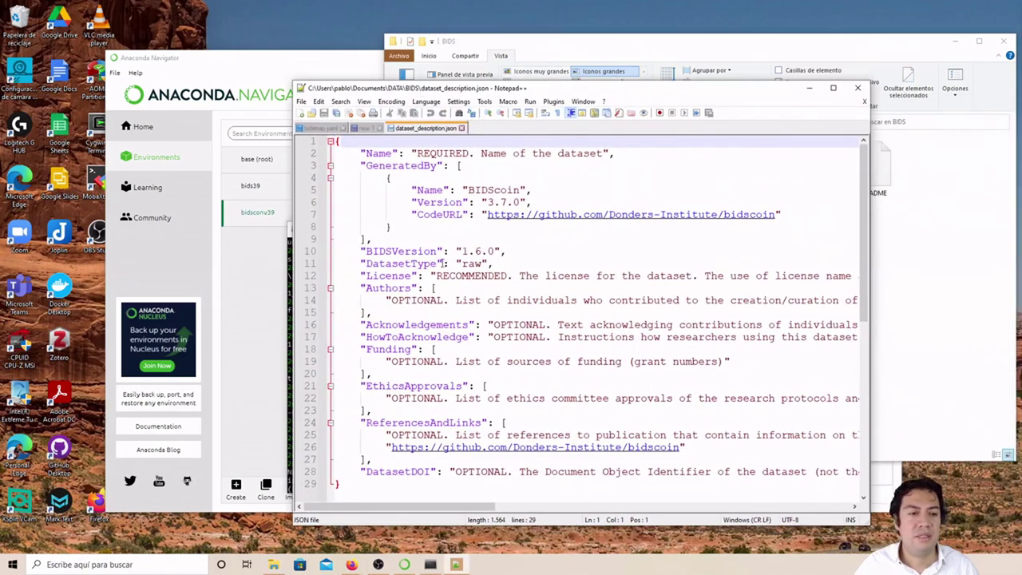
{"action": "scroll", "coordinate": [471, 266], "scroll_direction": "down", "scroll_amount": 2}
{"action": "scroll", "coordinate": [471, 266], "scroll_direction": "up", "scroll_amount": 2}
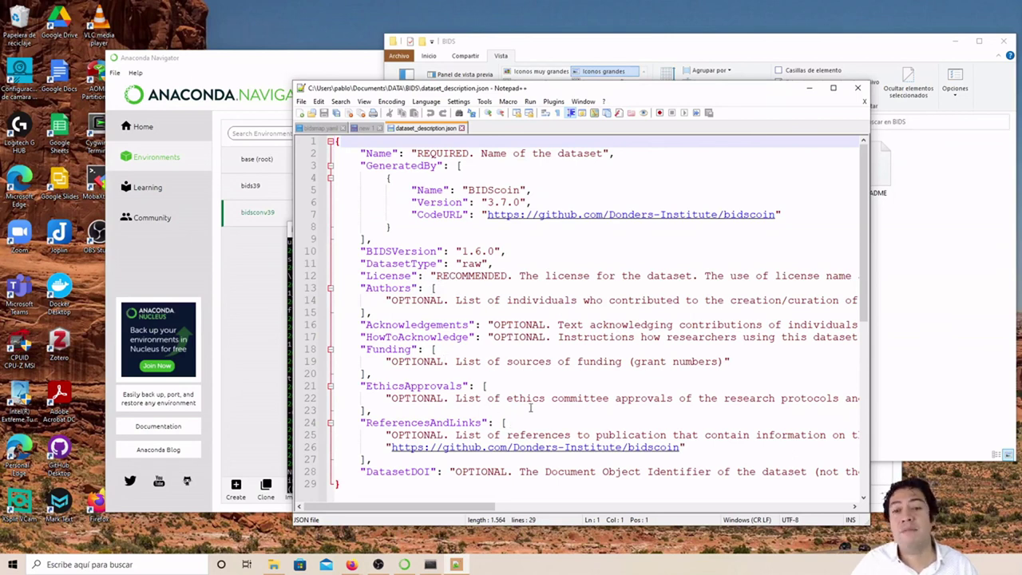
{"action": "left_click", "coordinate": [856, 89]}
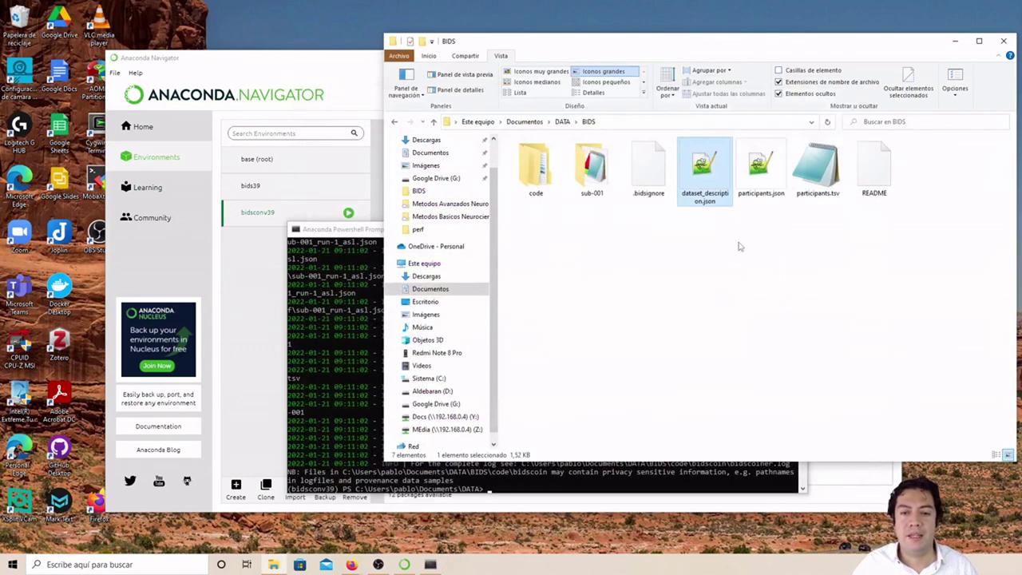
Step: Open the README file in the BIDS folder with Bloc de notas, read its text, and close it
{"action": "double_click", "coordinate": [871, 179]}
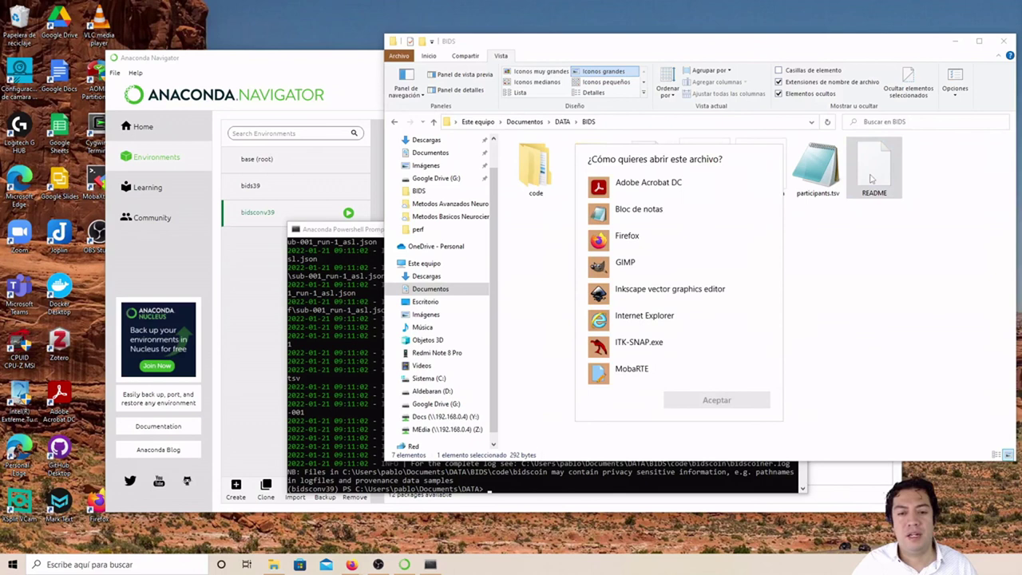
{"action": "left_click", "coordinate": [688, 217]}
{"action": "left_click", "coordinate": [716, 402]}
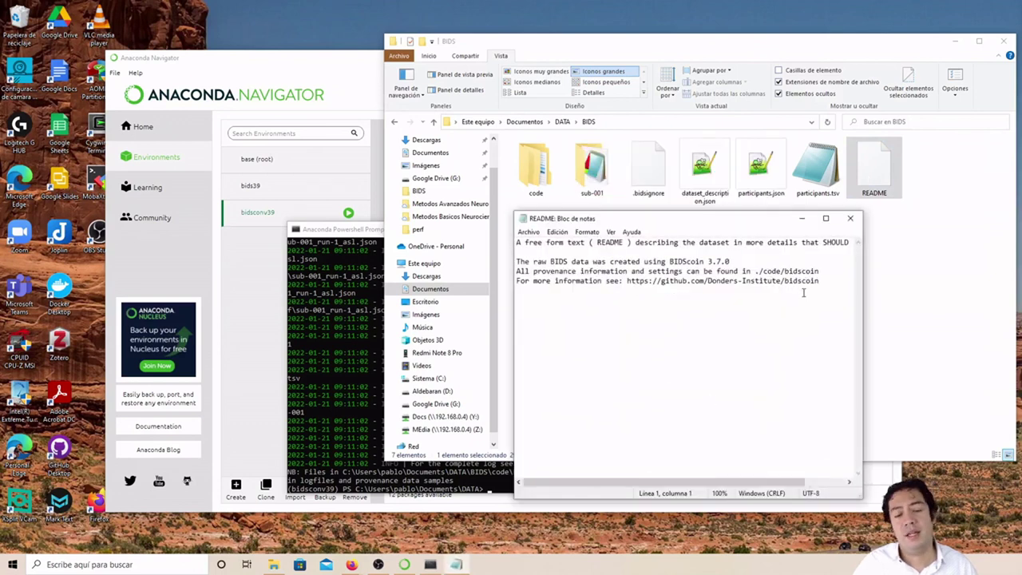
{"action": "left_click", "coordinate": [850, 217]}
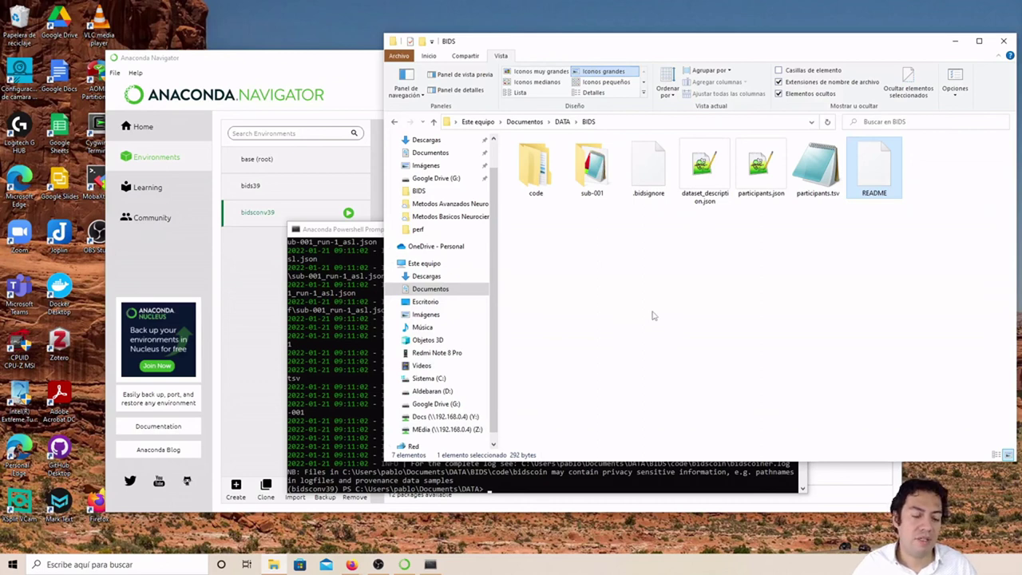
Step: Switch to the Brain Imaging Data Structure window in Firefox, search the web for "bids validator", and open the online BIDS Validator
{"action": "left_click", "coordinate": [352, 564]}
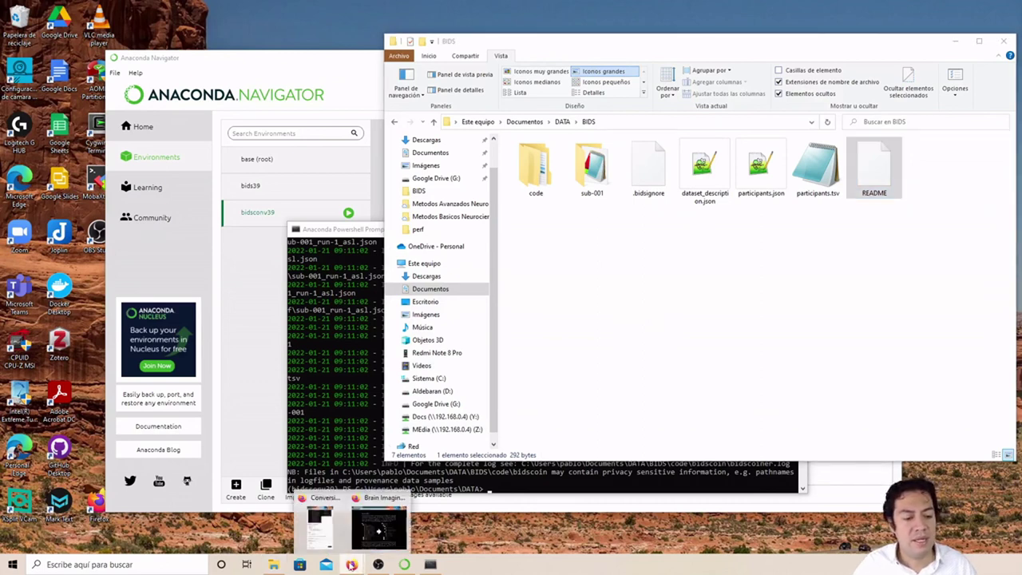
{"action": "left_click", "coordinate": [266, 316]}
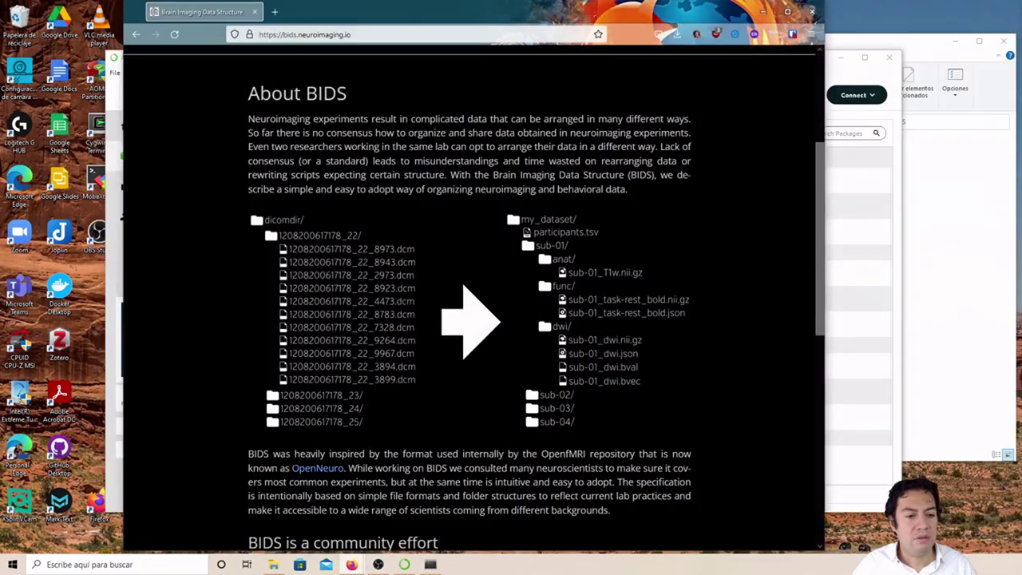
{"action": "left_click", "coordinate": [351, 522]}
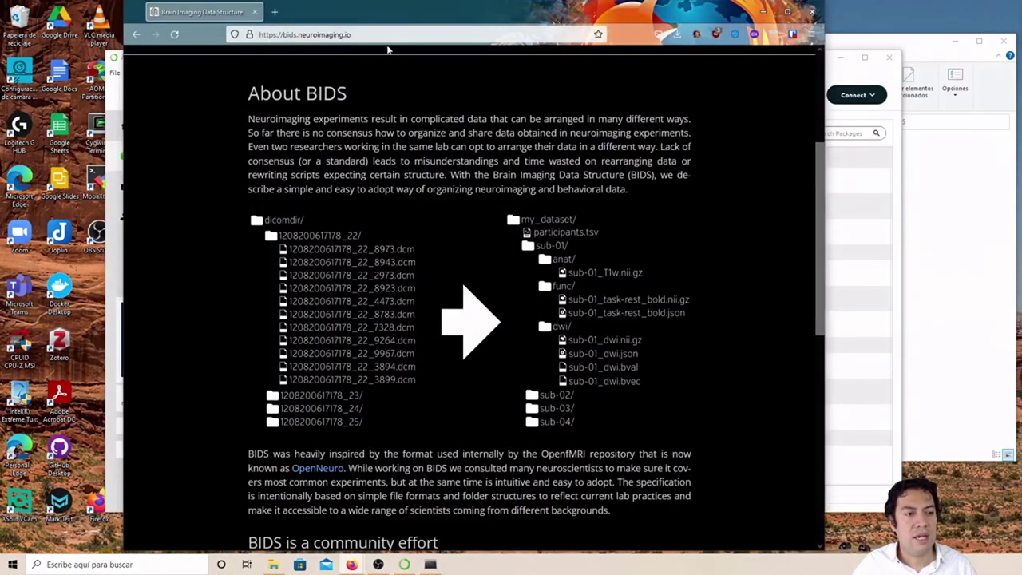
{"action": "scroll", "coordinate": [471, 319], "scroll_direction": "up", "scroll_amount": 5}
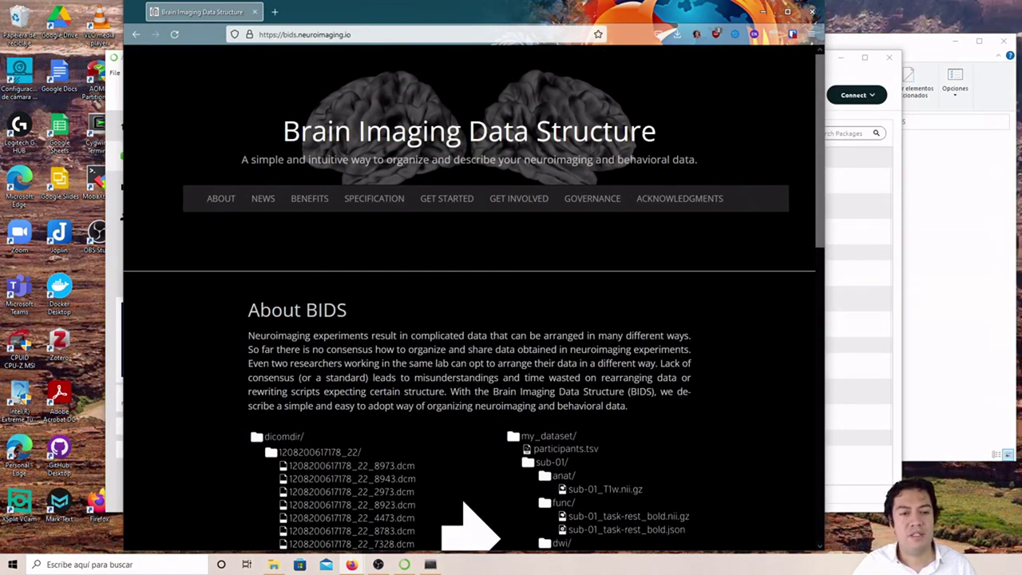
{"action": "left_click", "coordinate": [424, 34]}
{"action": "type", "text": "bids"}
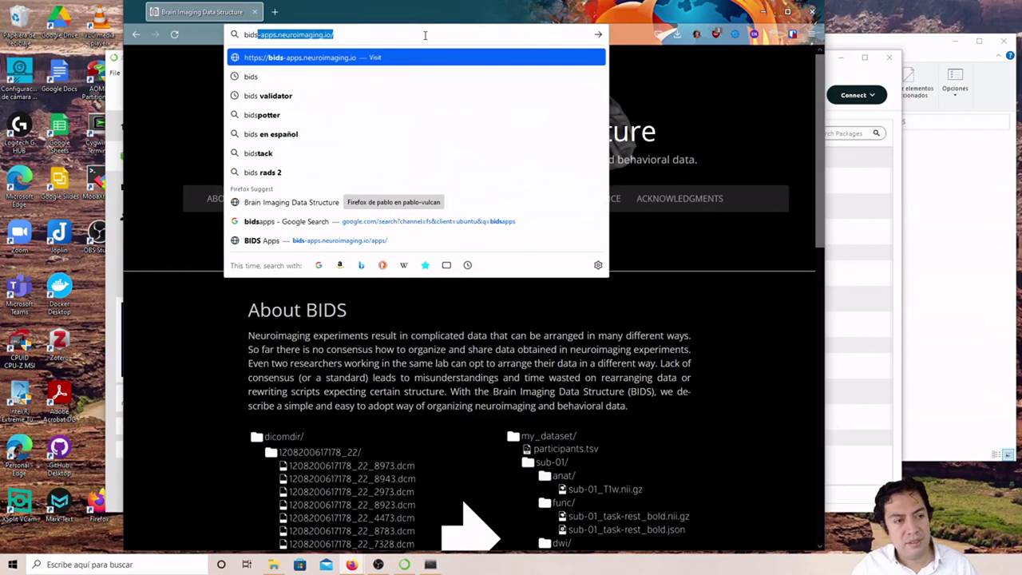
{"action": "type", "text": " vali"}
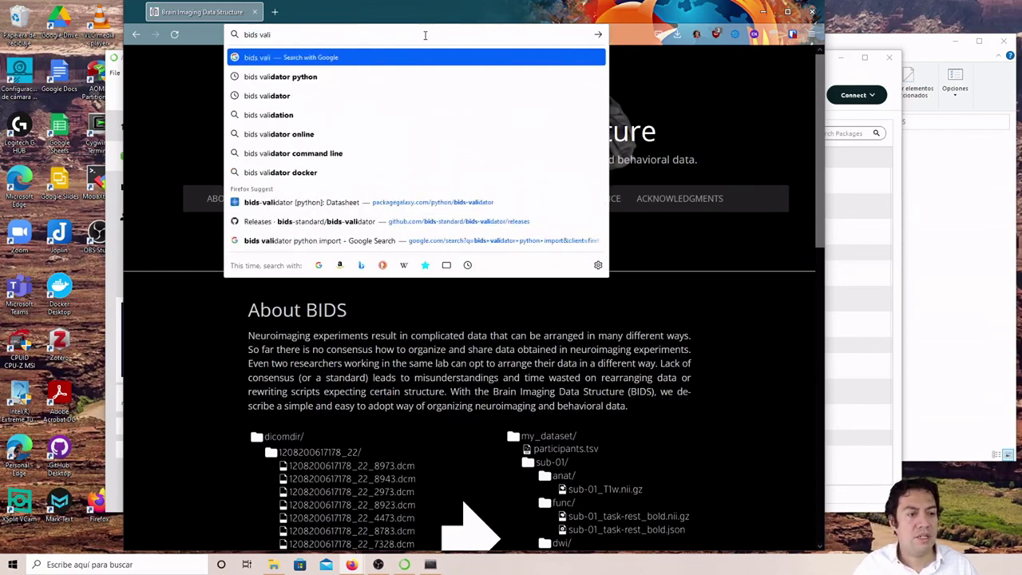
{"action": "key", "text": "Down"}
{"action": "key", "text": "Down"}
{"action": "key", "text": "Return"}
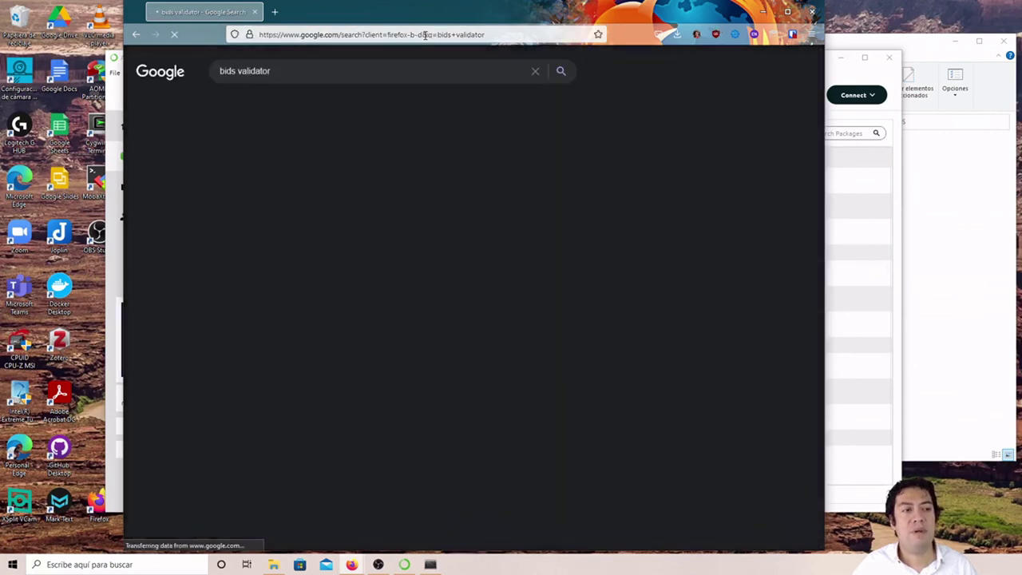
{"action": "left_click", "coordinate": [249, 163]}
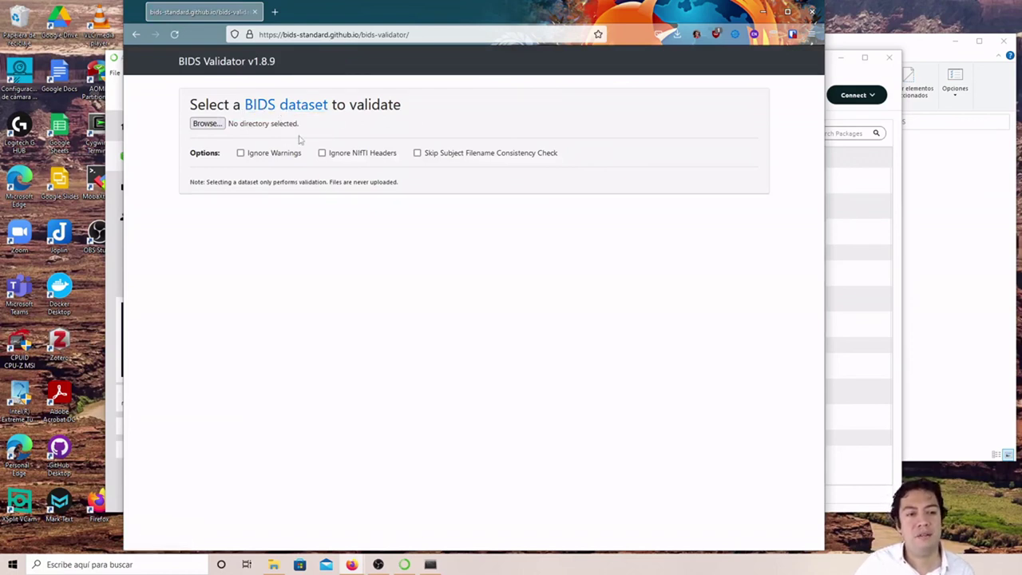
Step: Select the BIDS folder inside Documentos\DATA as the dataset to validate and confirm the upload of its files
{"action": "left_click", "coordinate": [209, 126]}
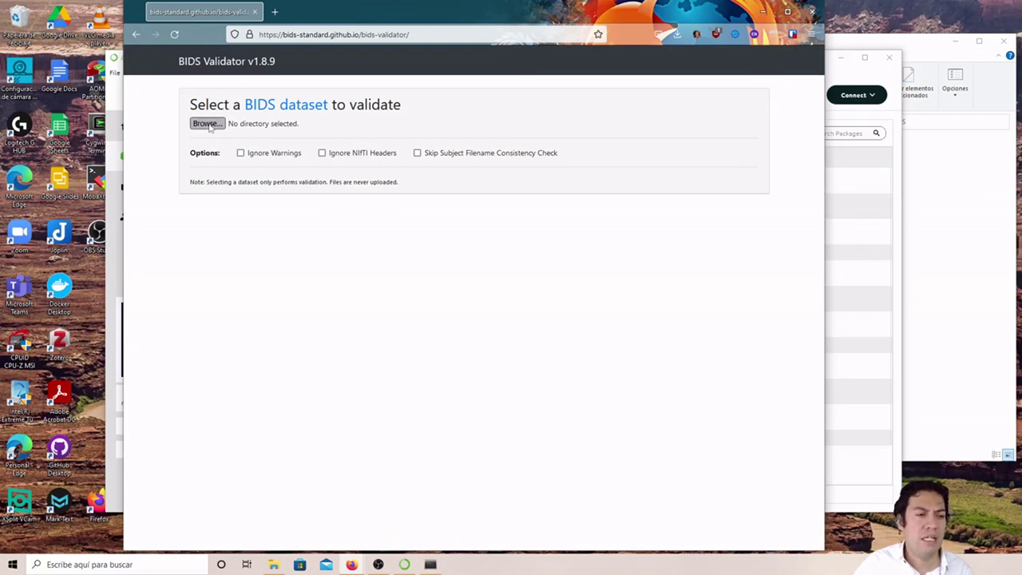
{"action": "double_click", "coordinate": [237, 80]}
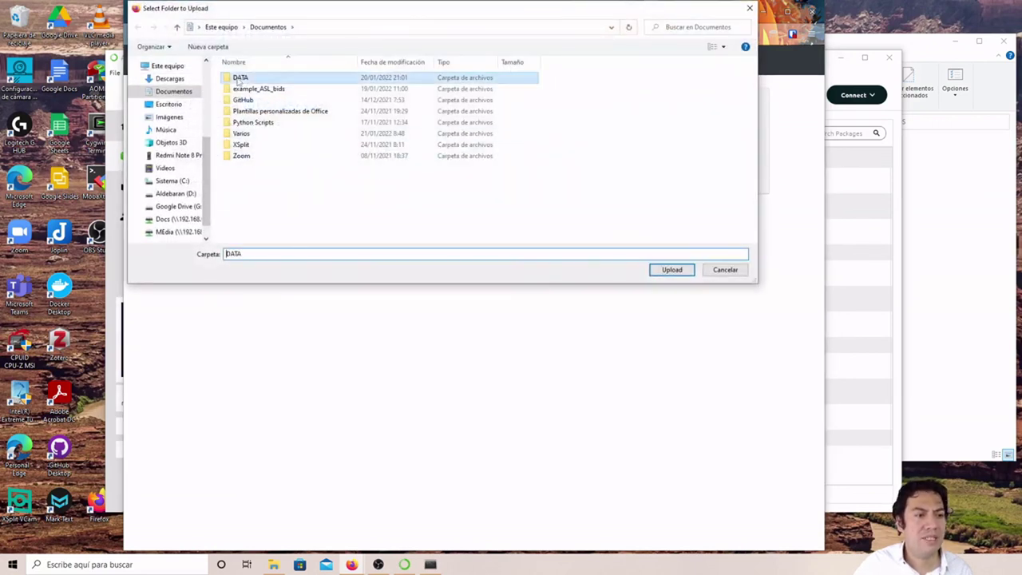
{"action": "left_click", "coordinate": [237, 80]}
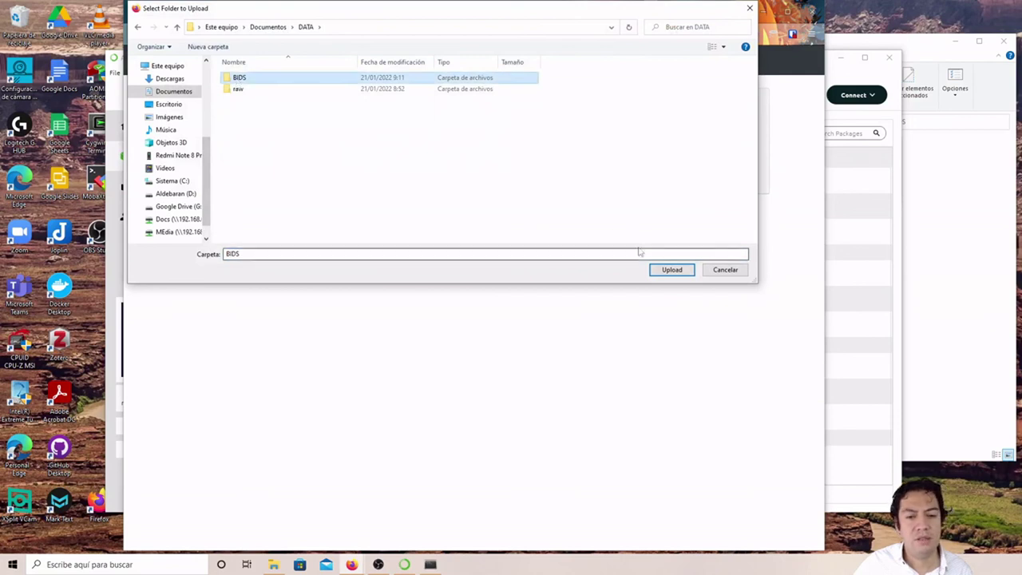
{"action": "left_click", "coordinate": [671, 271]}
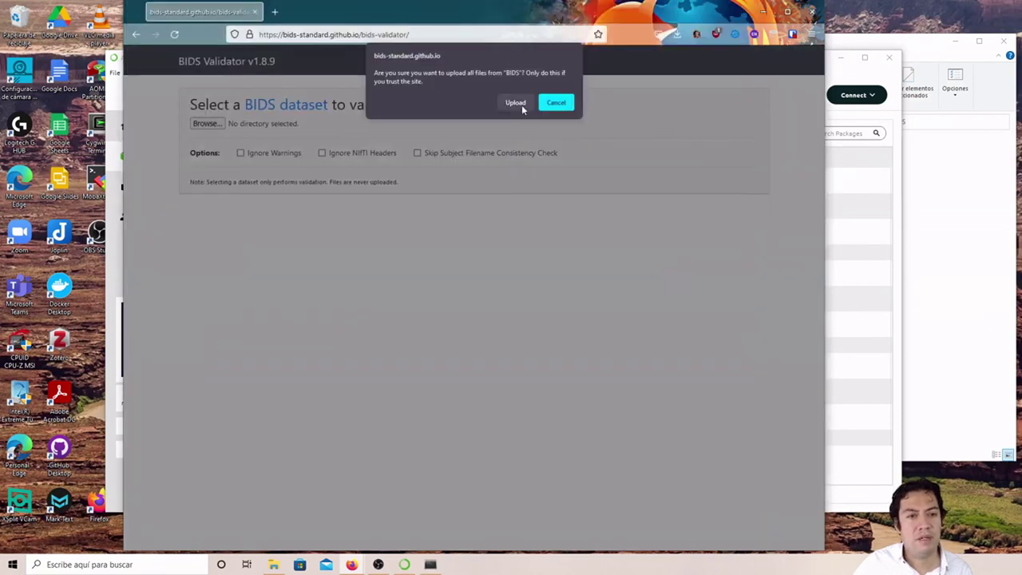
{"action": "left_click", "coordinate": [519, 104]}
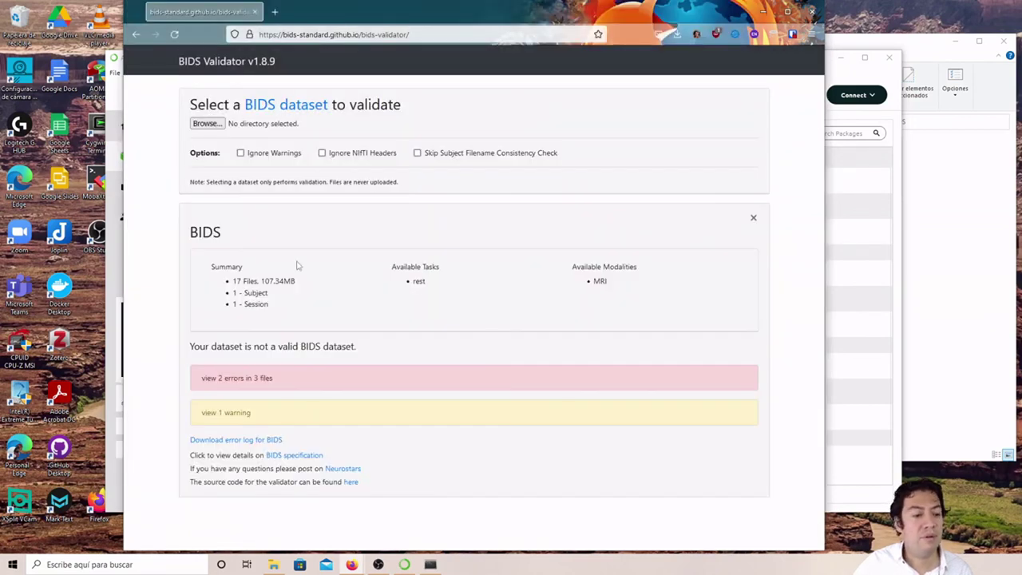
Step: Expand the validator's errors and warning for the BIDS dataset and read their descriptions
{"action": "left_click_drag", "start_coordinate": [460, 16], "coordinate": [591, 17]}
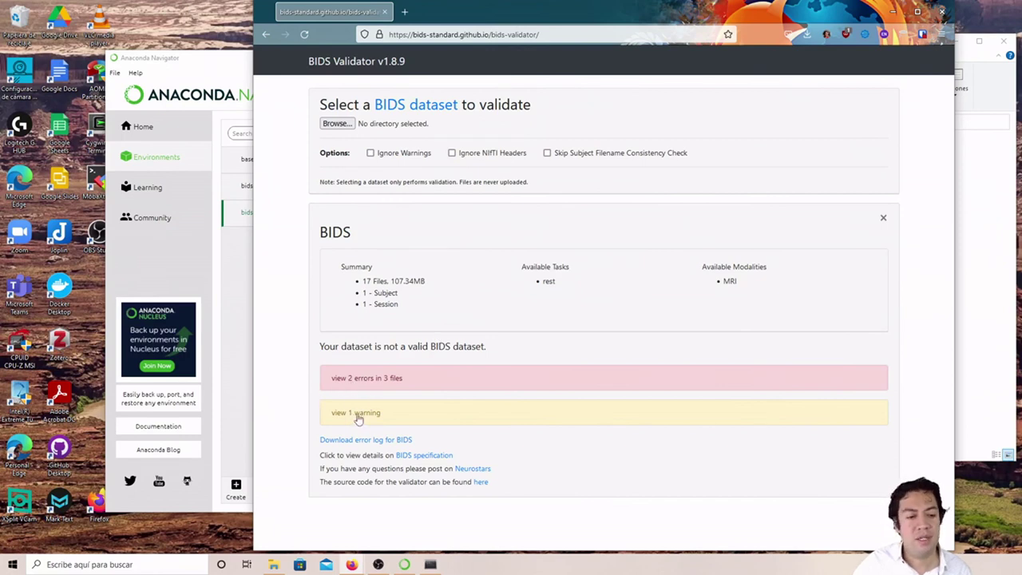
{"action": "left_click", "coordinate": [376, 380]}
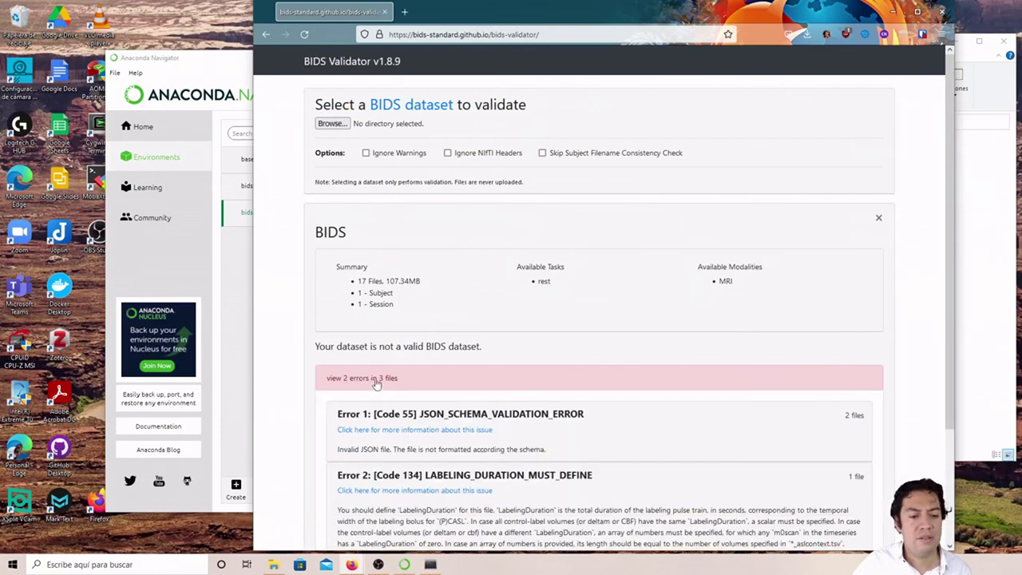
{"action": "scroll", "coordinate": [377, 385], "scroll_direction": "down", "scroll_amount": 2}
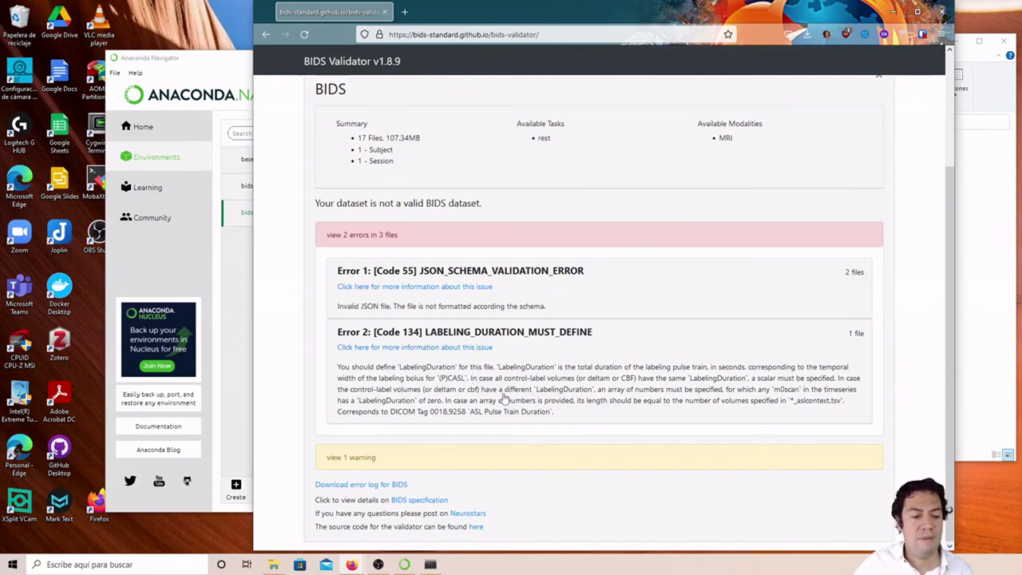
{"action": "left_click", "coordinate": [361, 457]}
{"action": "scroll", "coordinate": [418, 454], "scroll_direction": "down", "scroll_amount": 2}
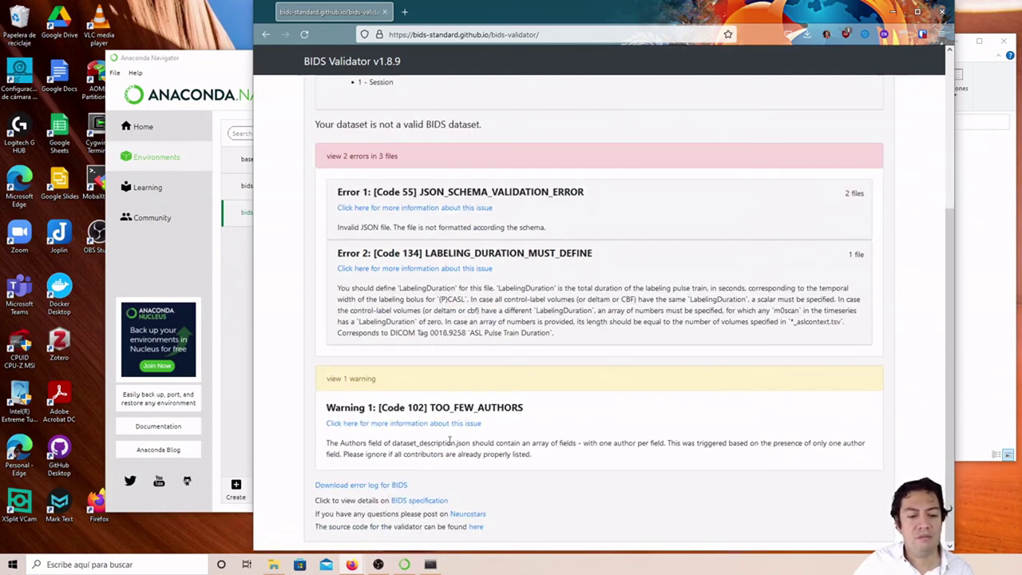
{"action": "scroll", "coordinate": [437, 356], "scroll_direction": "up", "scroll_amount": 1}
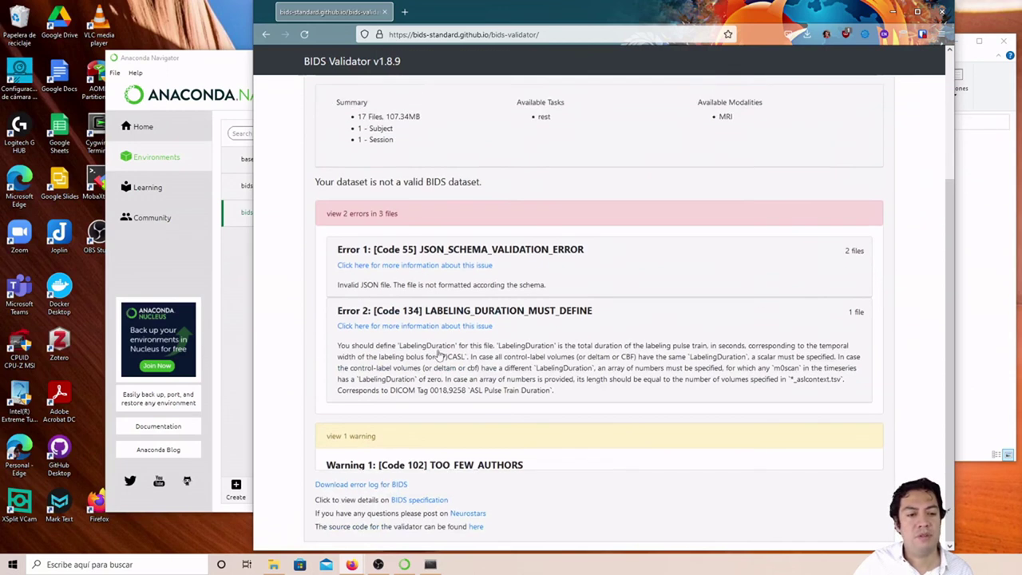